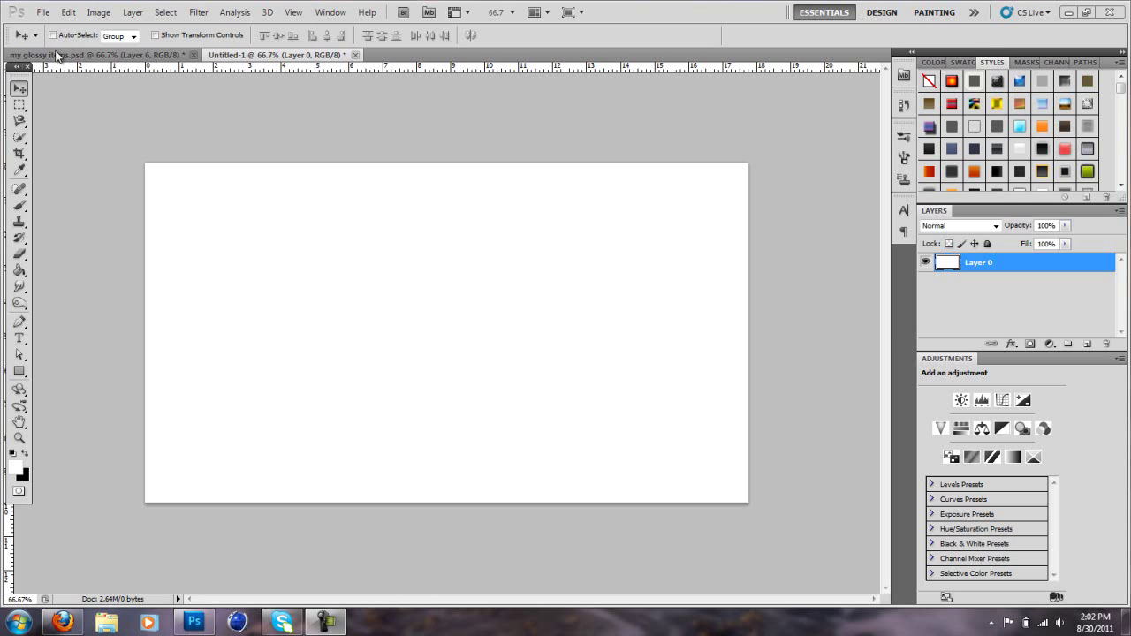
- Draw a wide 6 px-radius rounded rectangle bar near the centre of Untitled-1
click(54, 55)
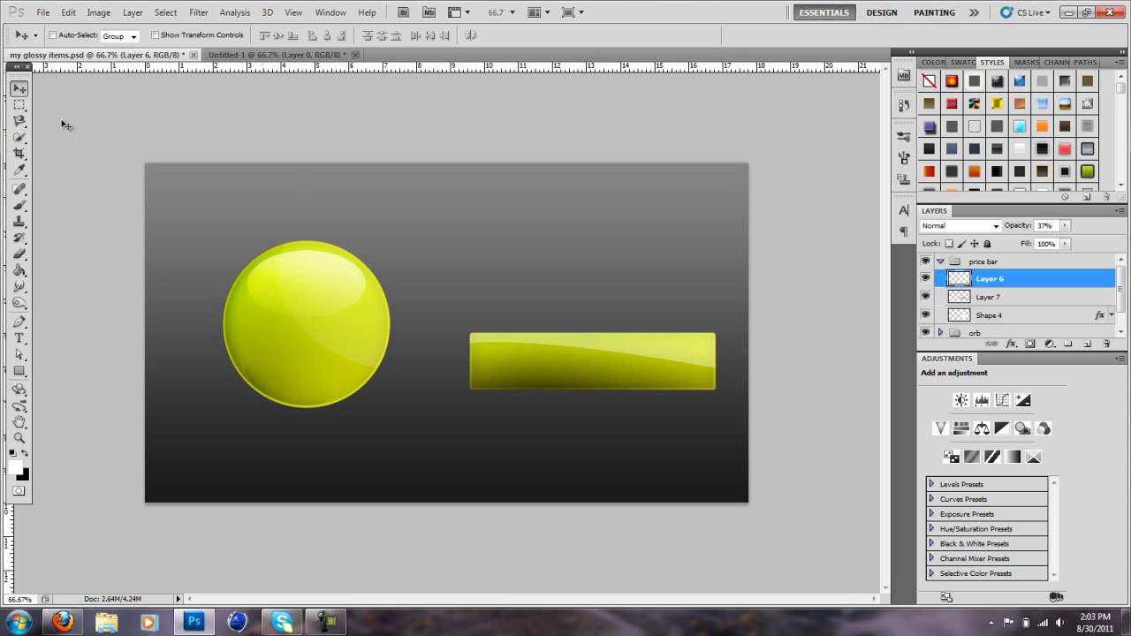
click(235, 56)
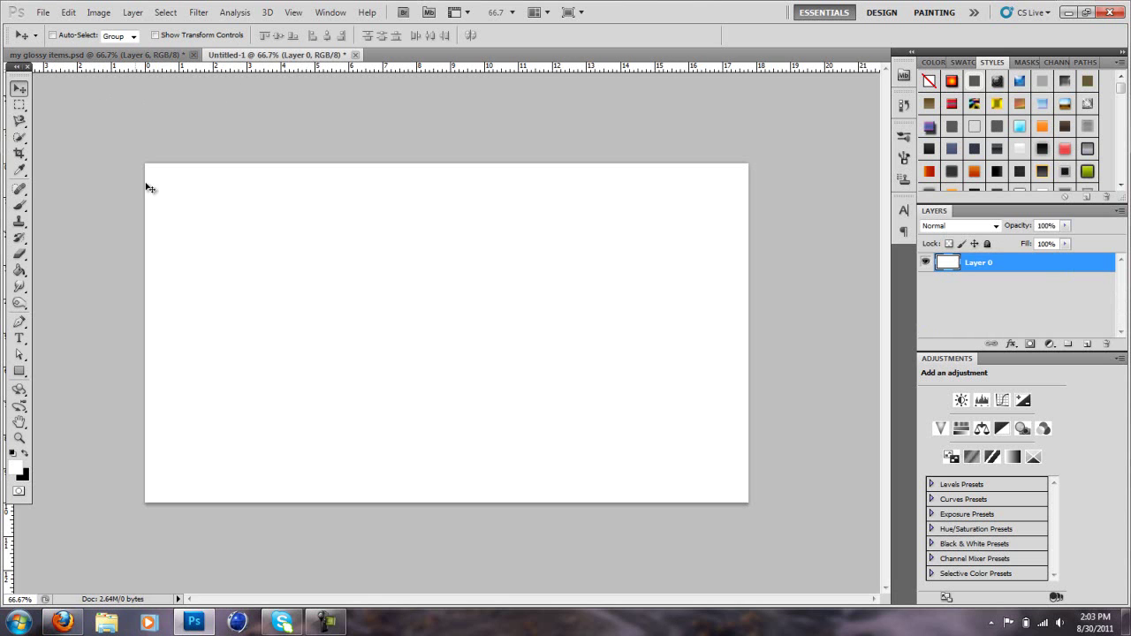
click(19, 371)
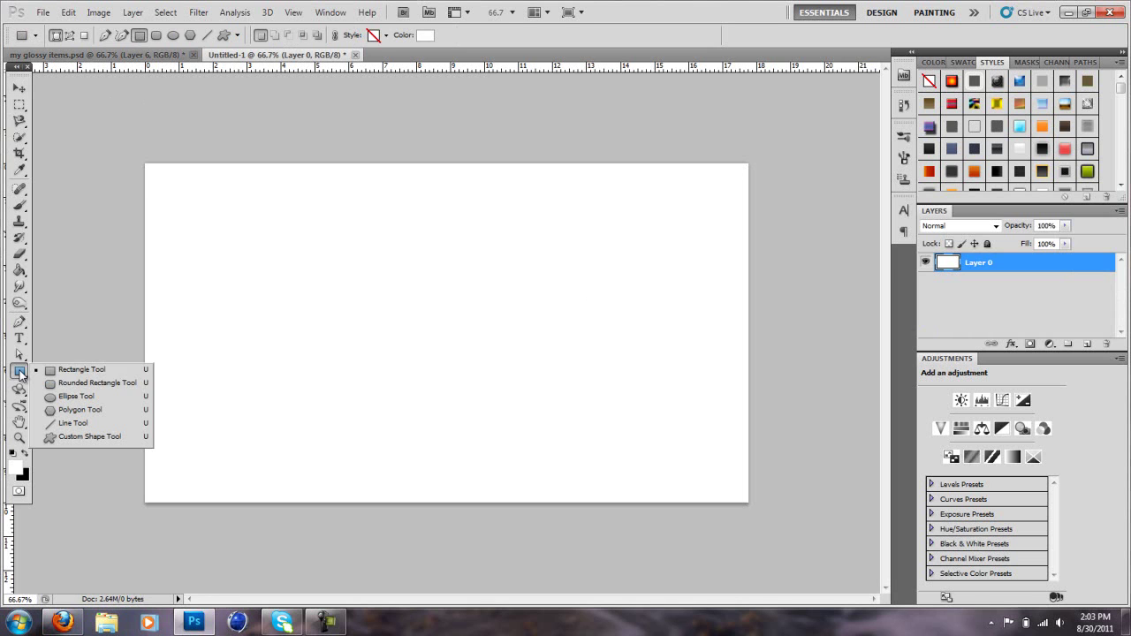
click(78, 384)
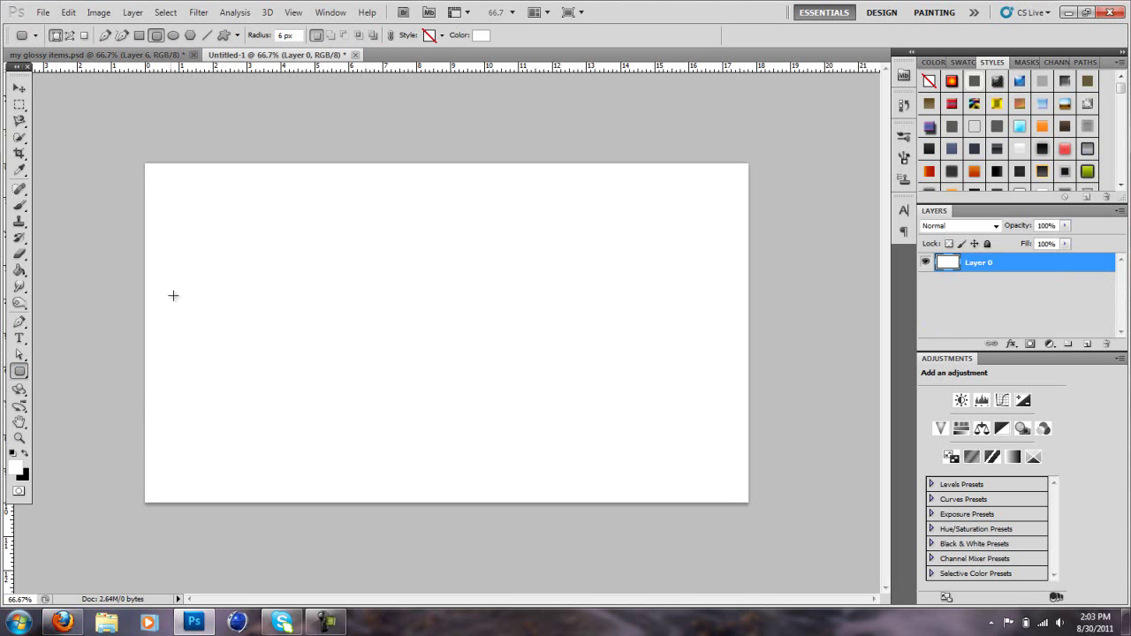
drag(294, 302, 549, 355)
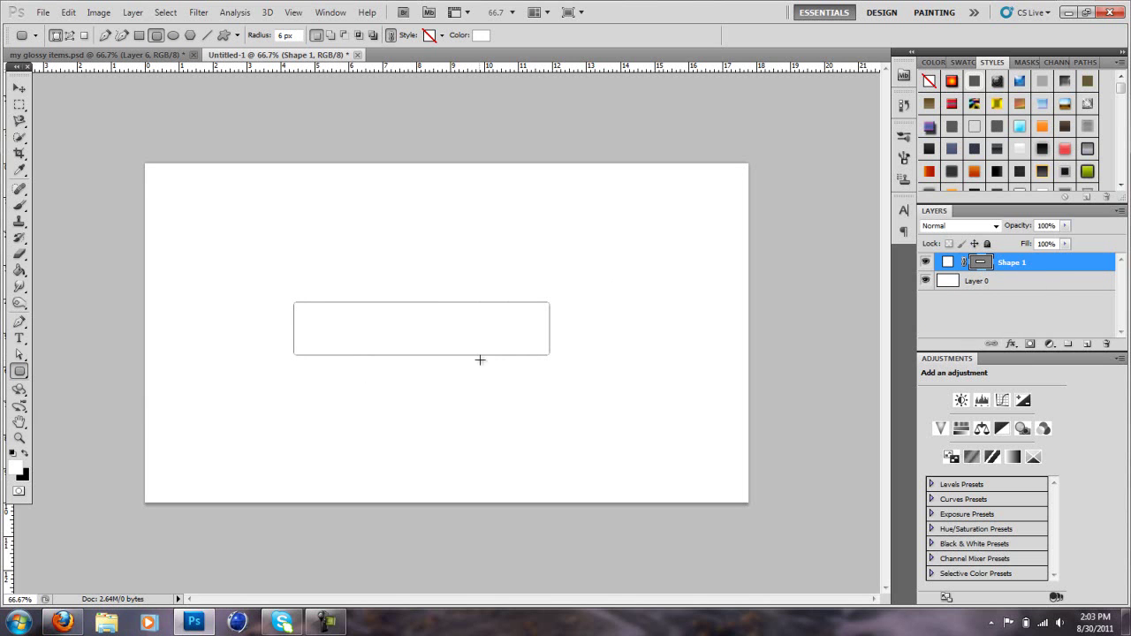
- Rasterize the Shape 1 layer into pixels
double_click(1052, 267)
click(1047, 299)
right_click(1073, 262)
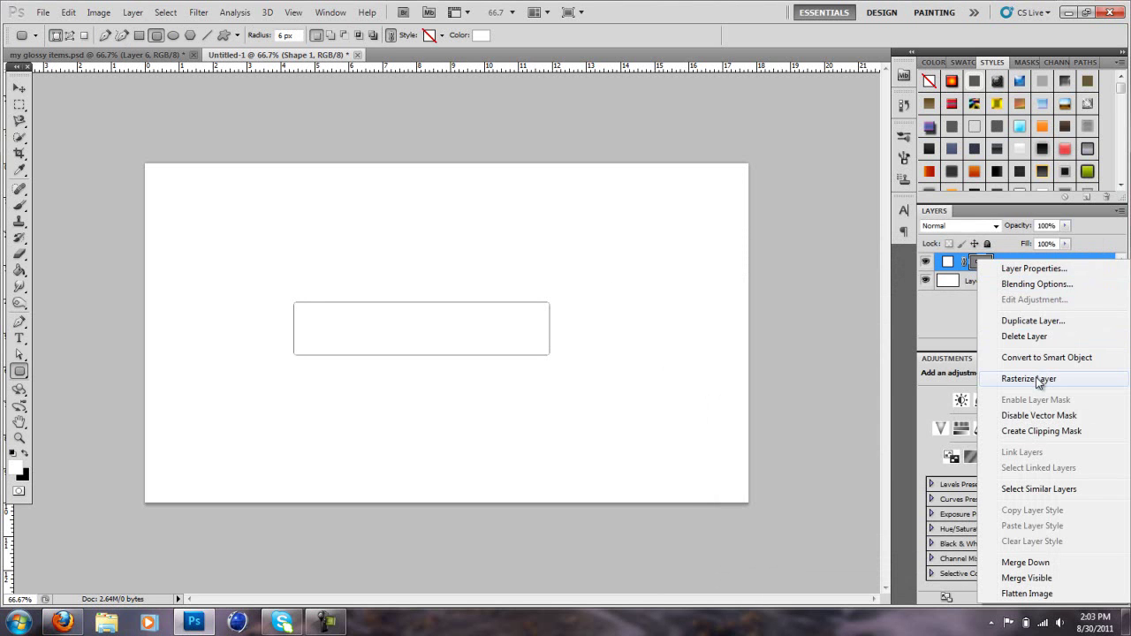
click(1030, 378)
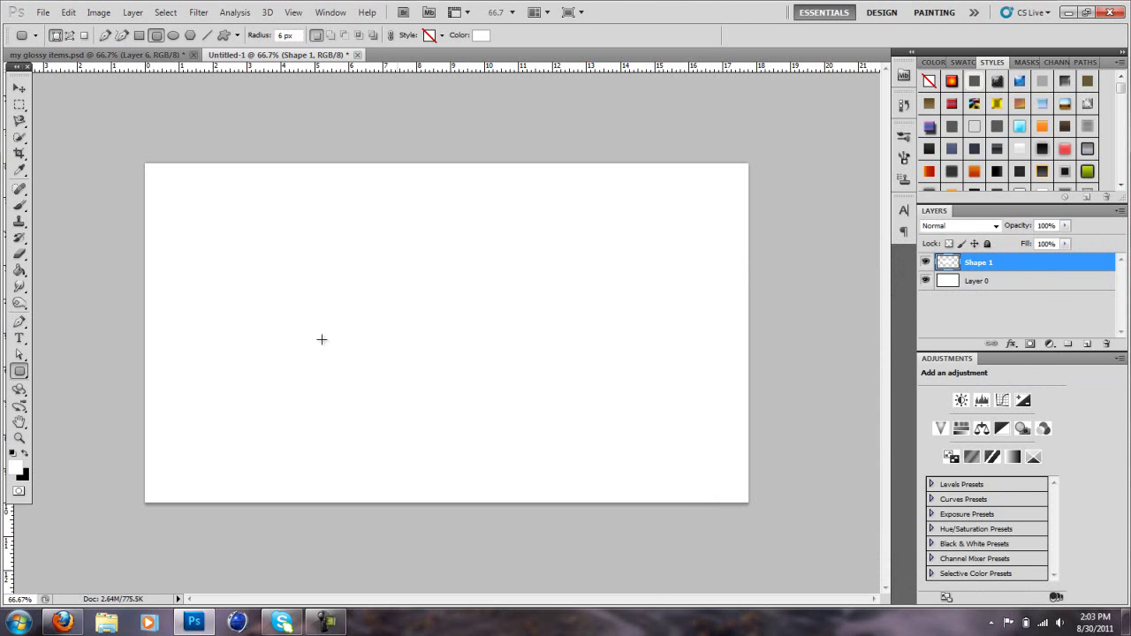
click(20, 88)
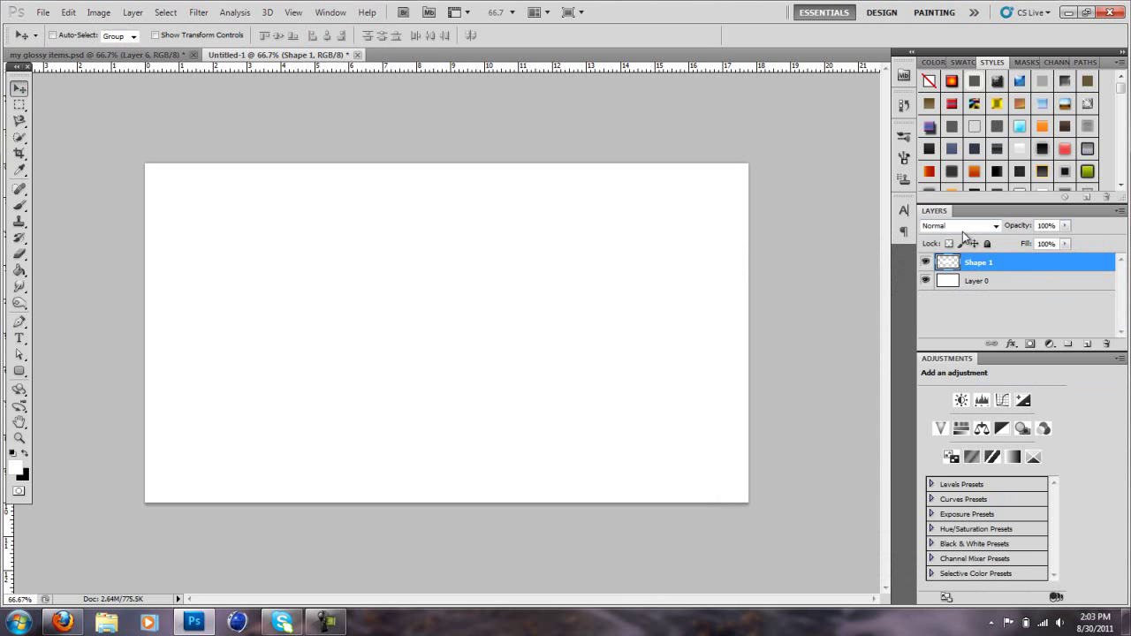
- Apply a dbf500 yellow-green Color Overlay to Shape 1 at 46% opacity
double_click(1022, 264)
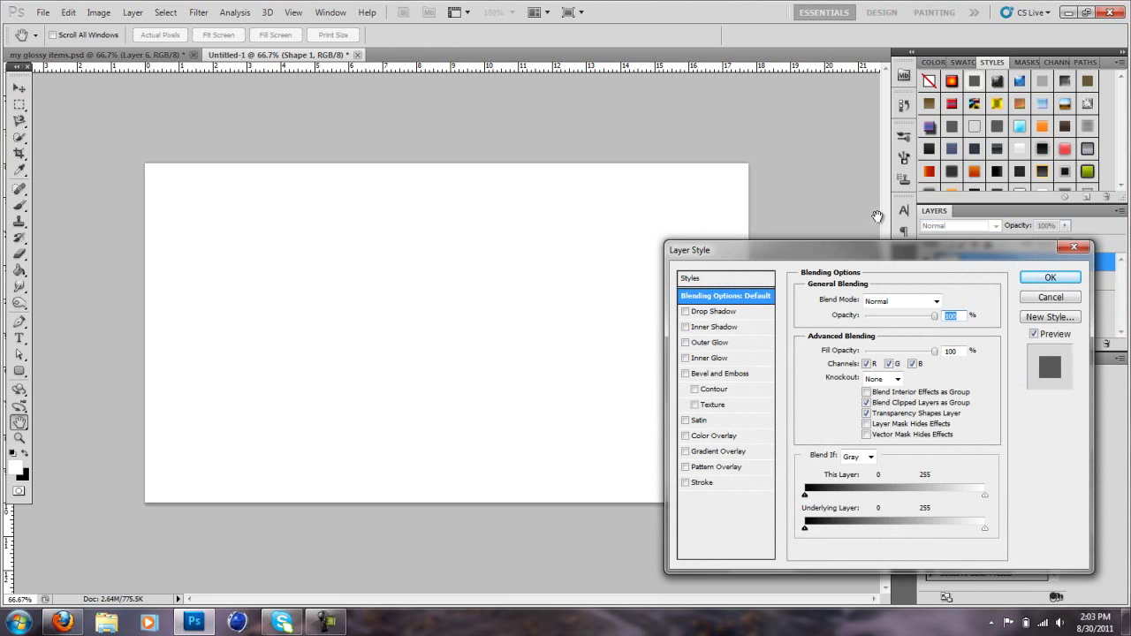
click(711, 435)
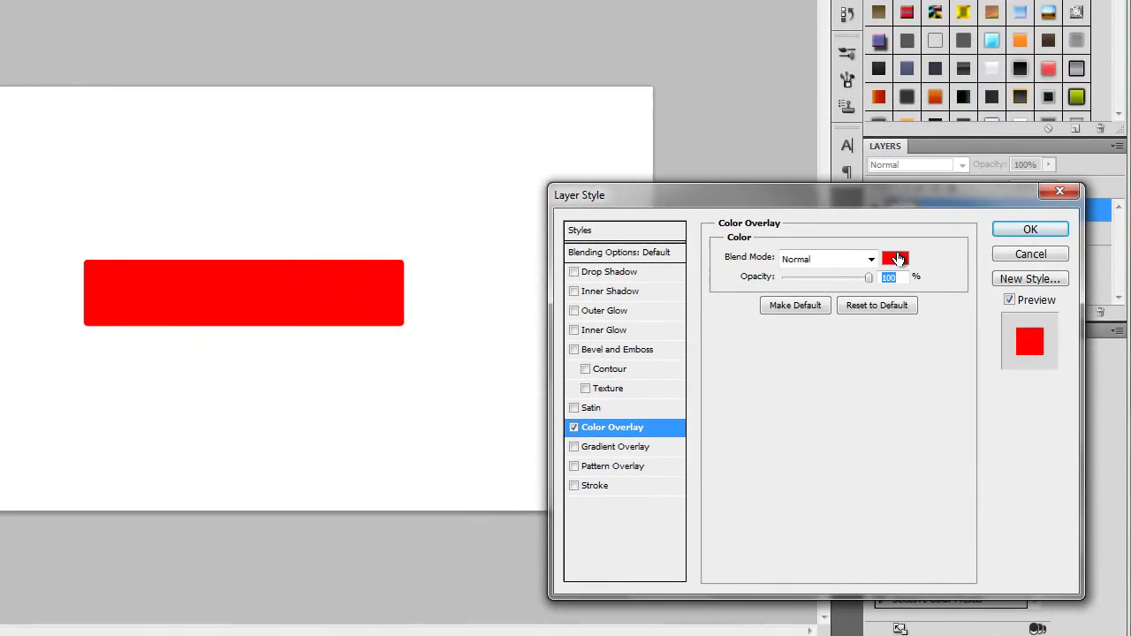
click(943, 303)
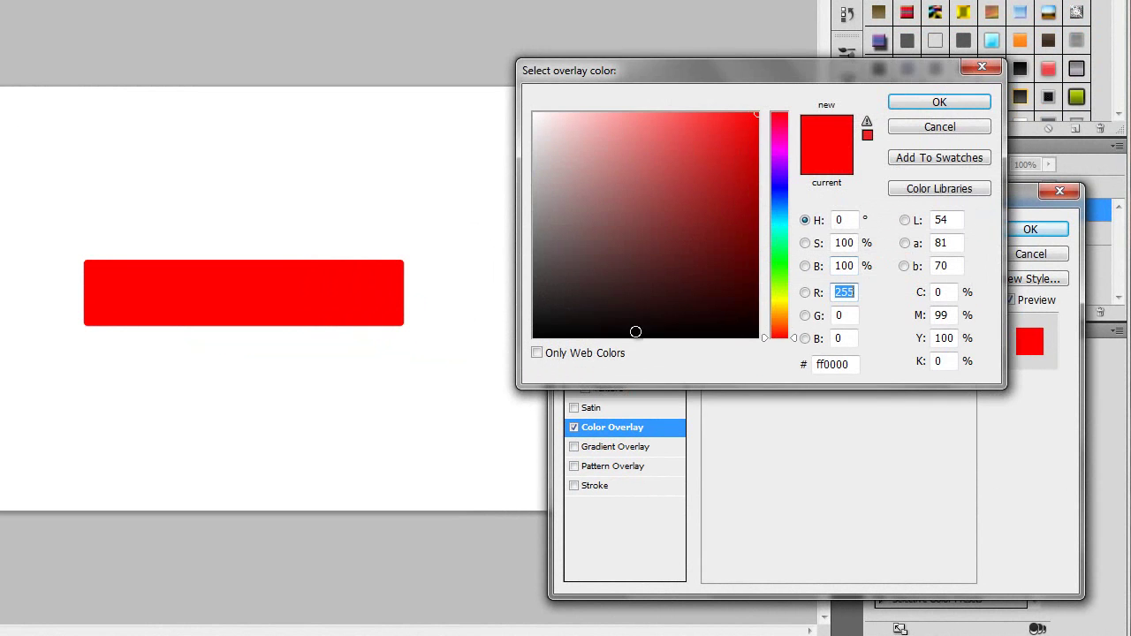
click(847, 364)
key(BackSpace)
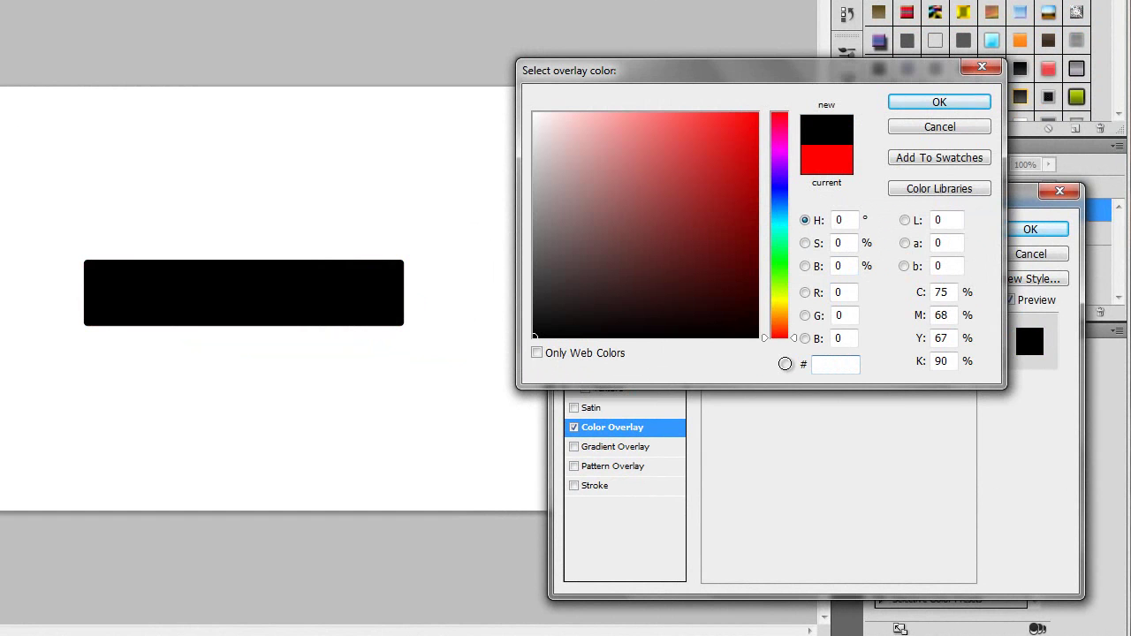
text(db)
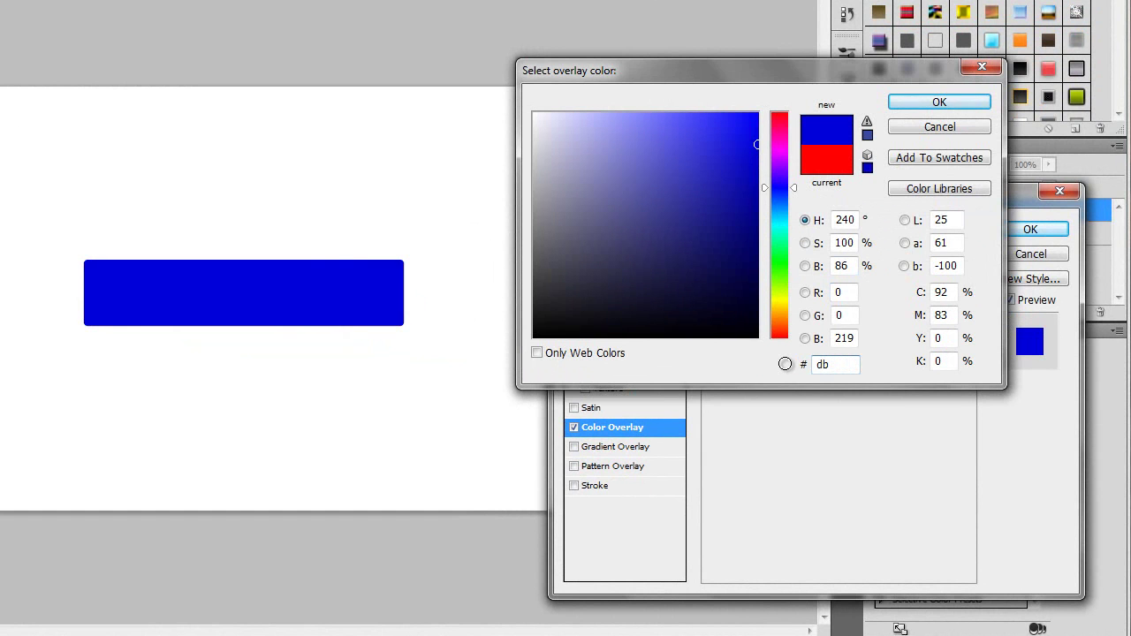
text(f5)
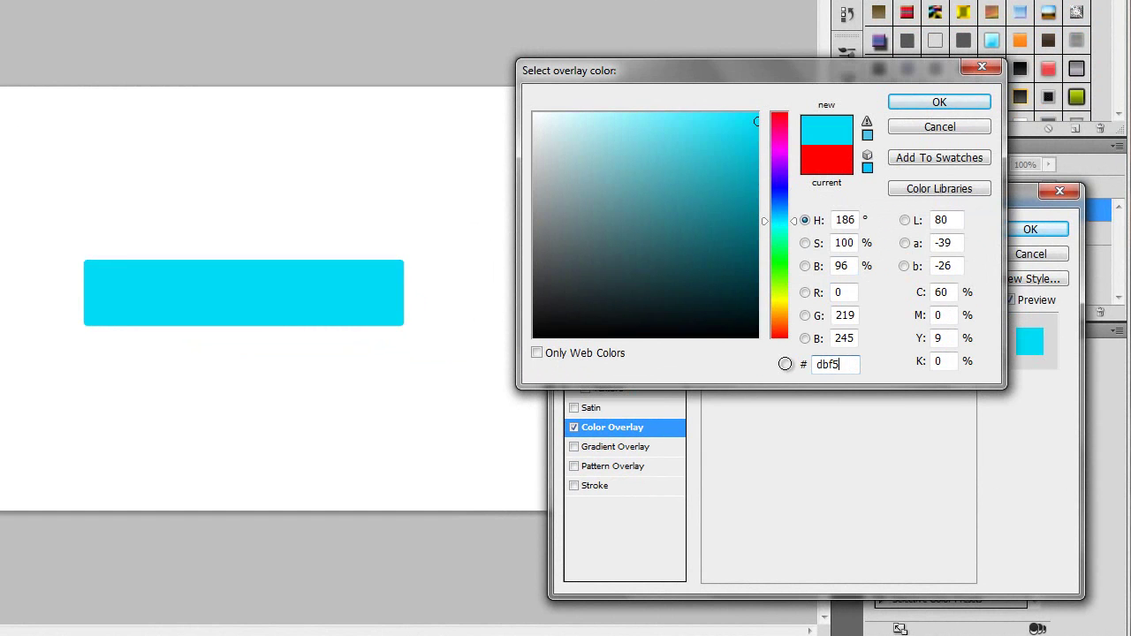
text(00)
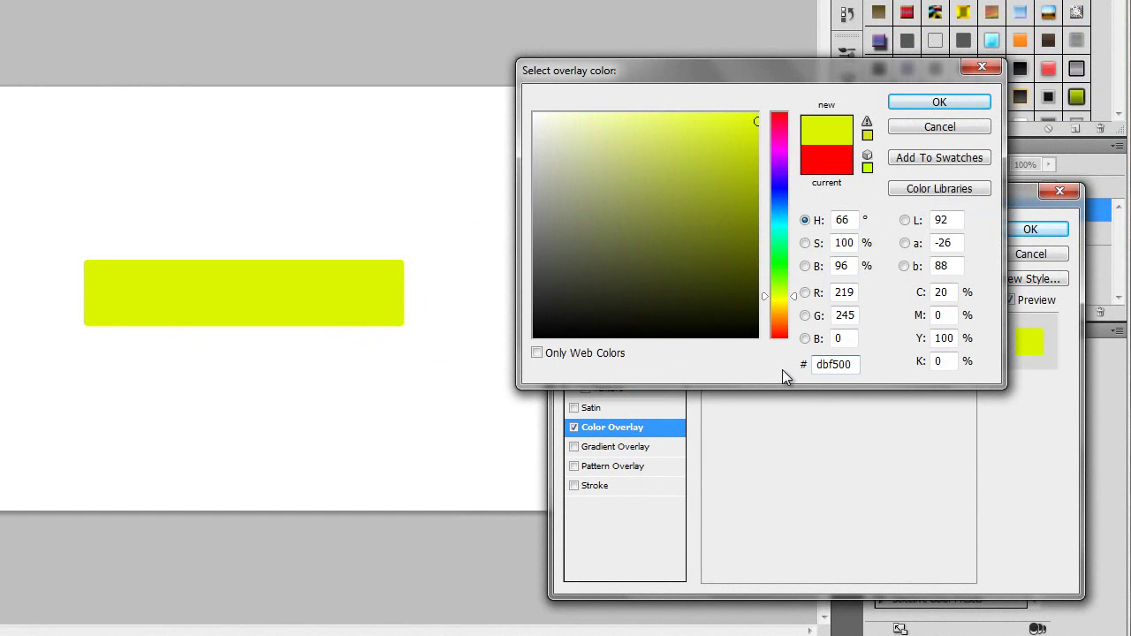
click(920, 105)
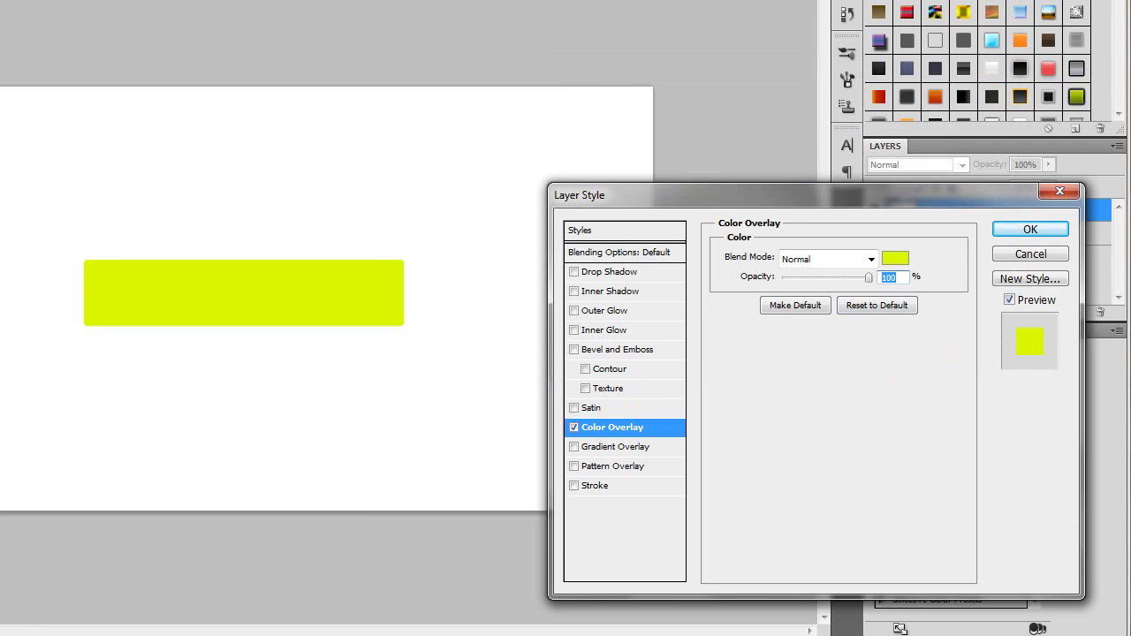
click(7, 633)
text(46)
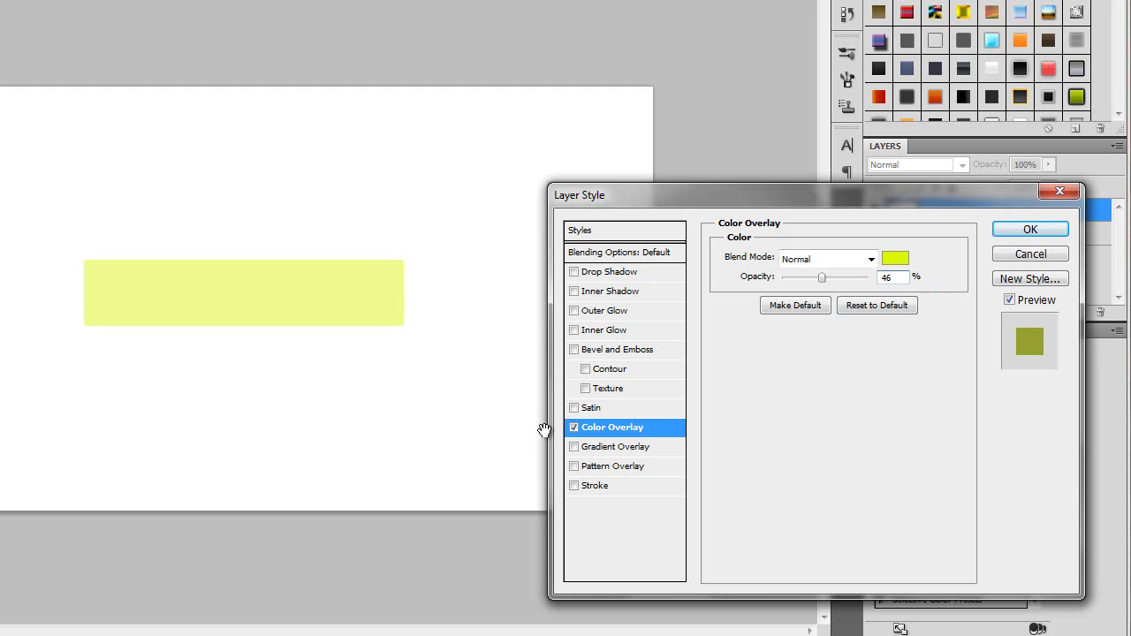
- Enable Gradient Overlay and set the gradient's left stop to olive 9c9a03
click(573, 446)
click(593, 446)
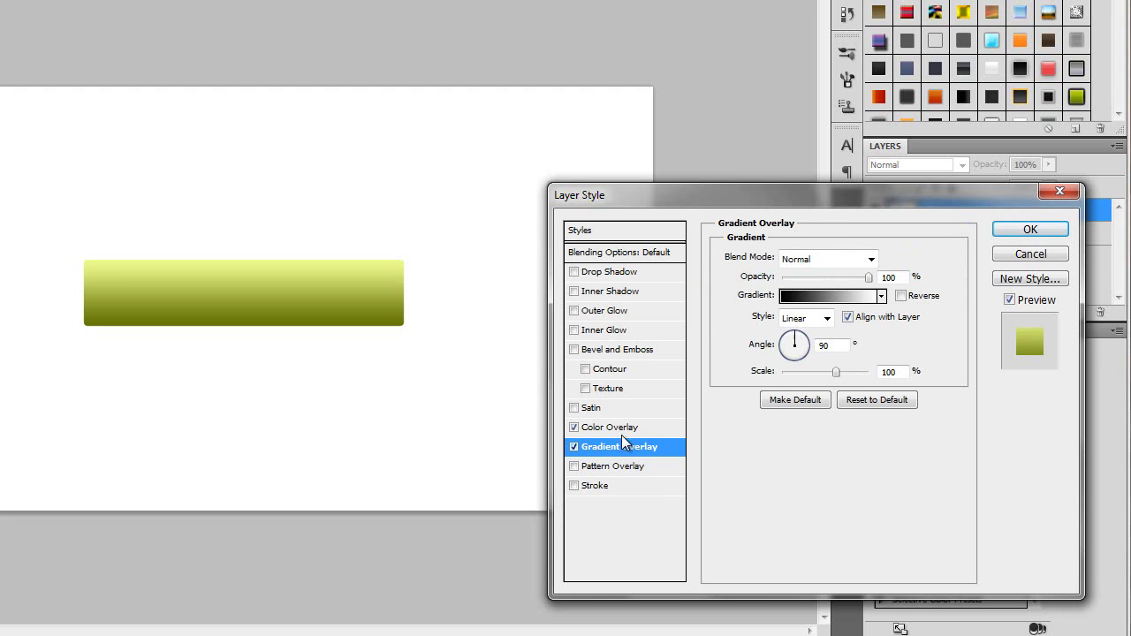
click(802, 297)
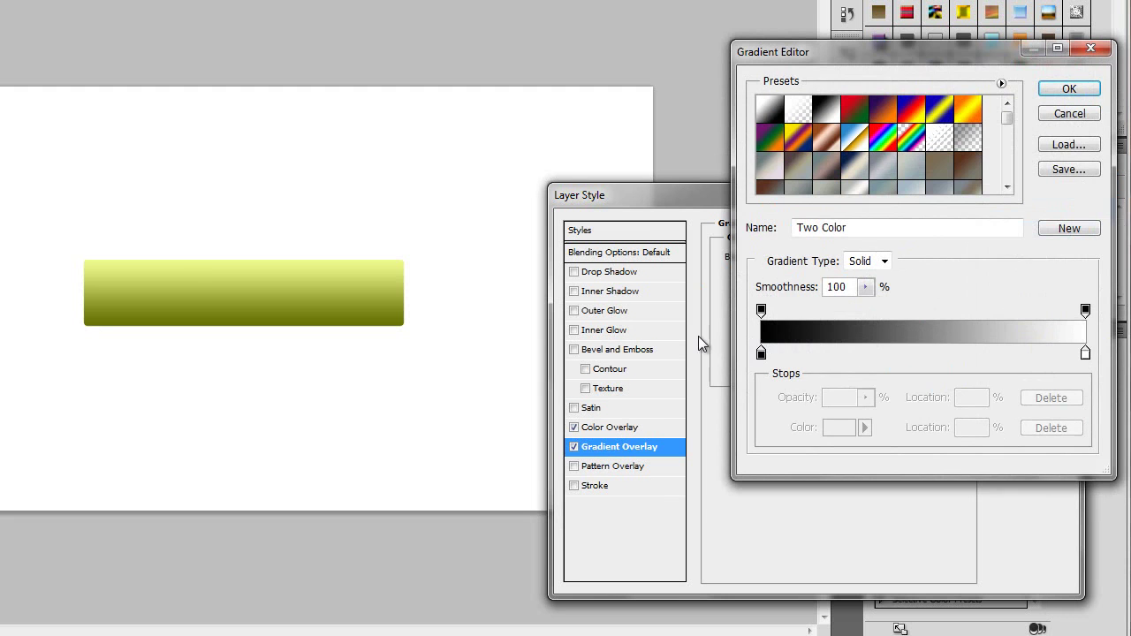
click(761, 353)
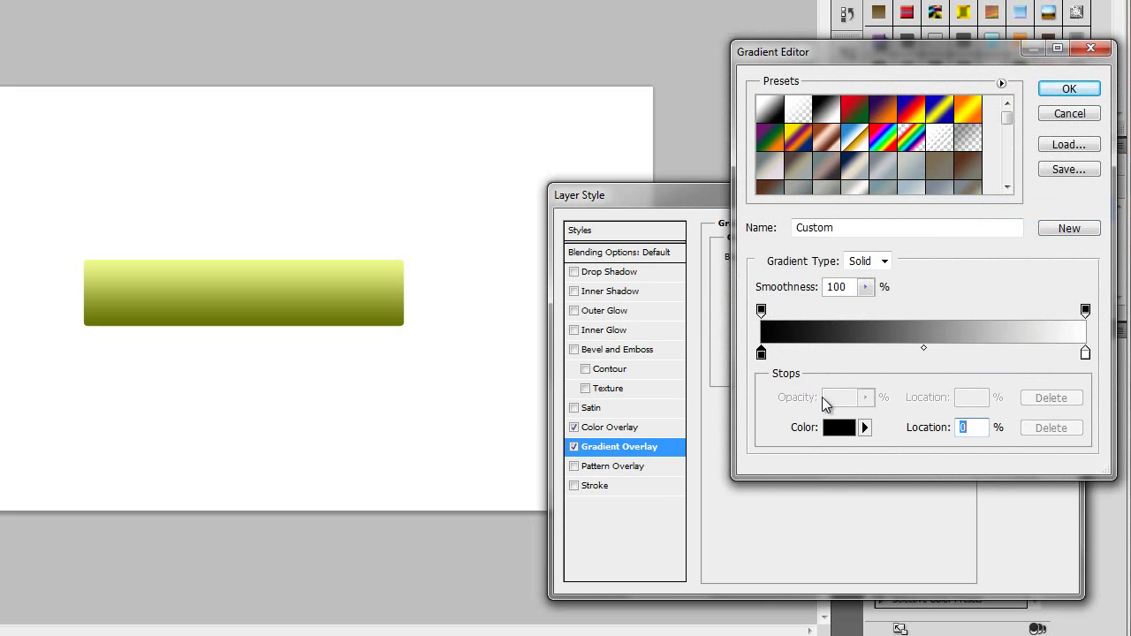
click(831, 427)
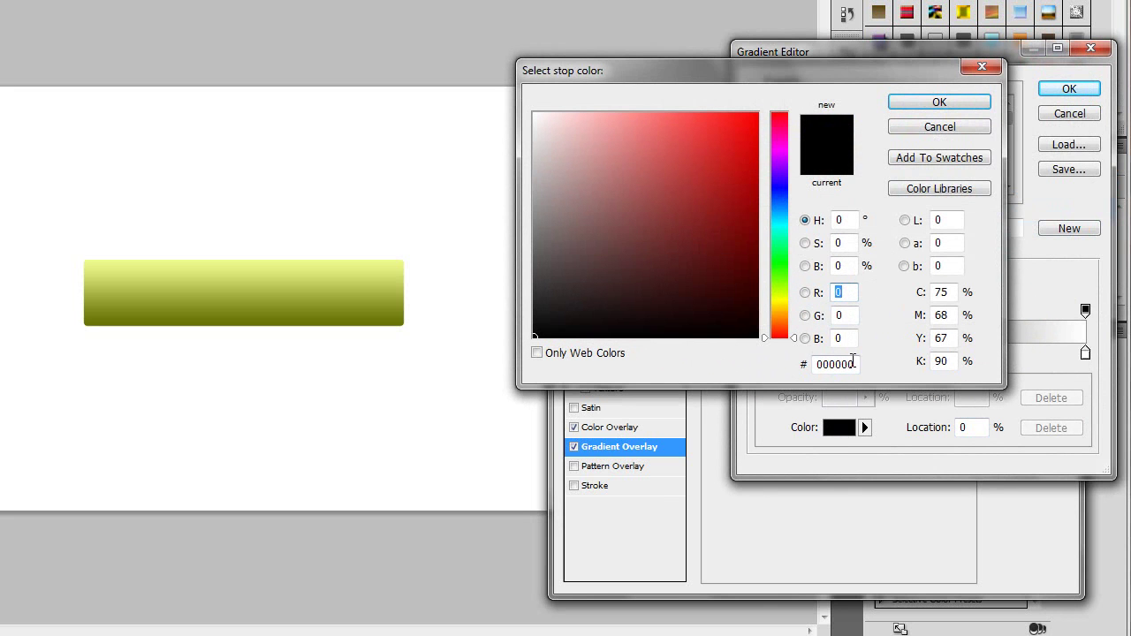
drag(856, 362, 804, 367)
key(BackSpace)
text(9)
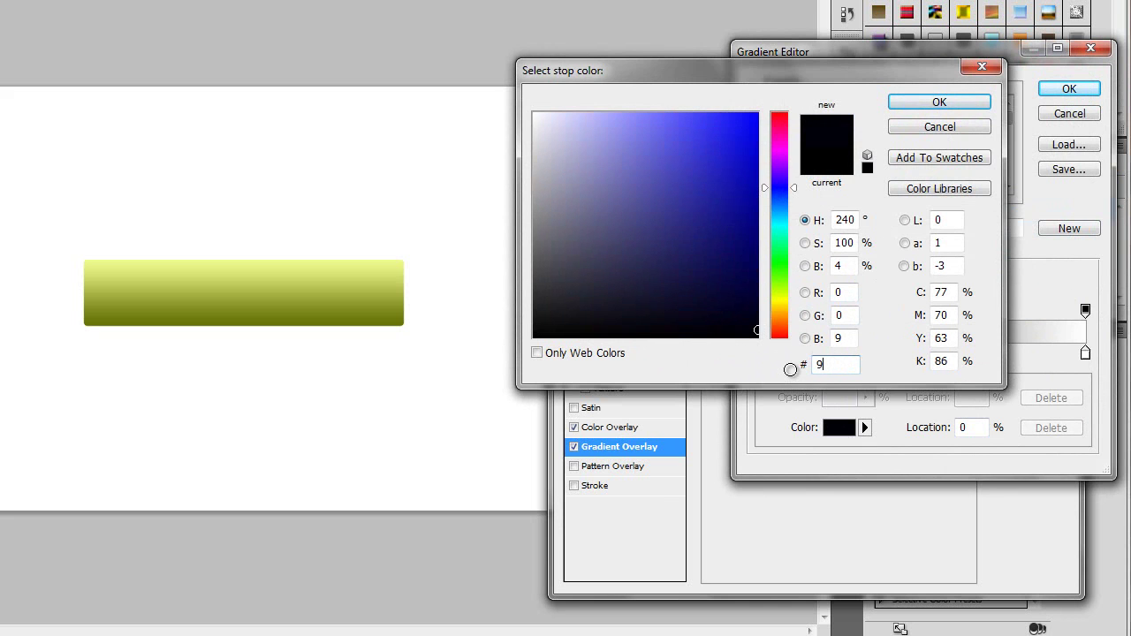
text(c9)
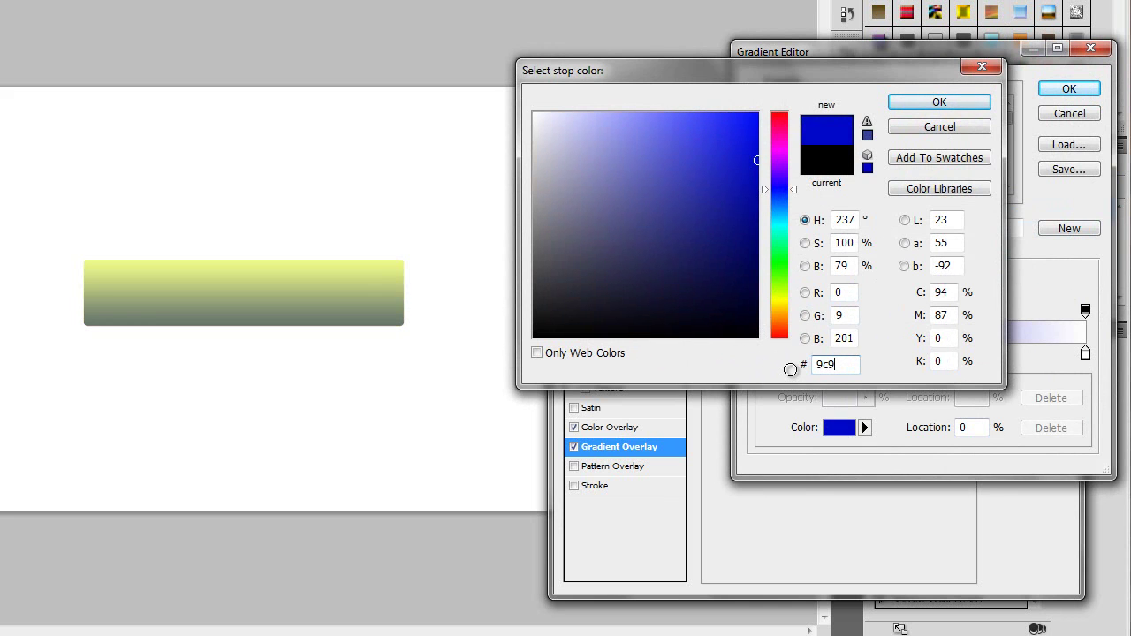
text(a03)
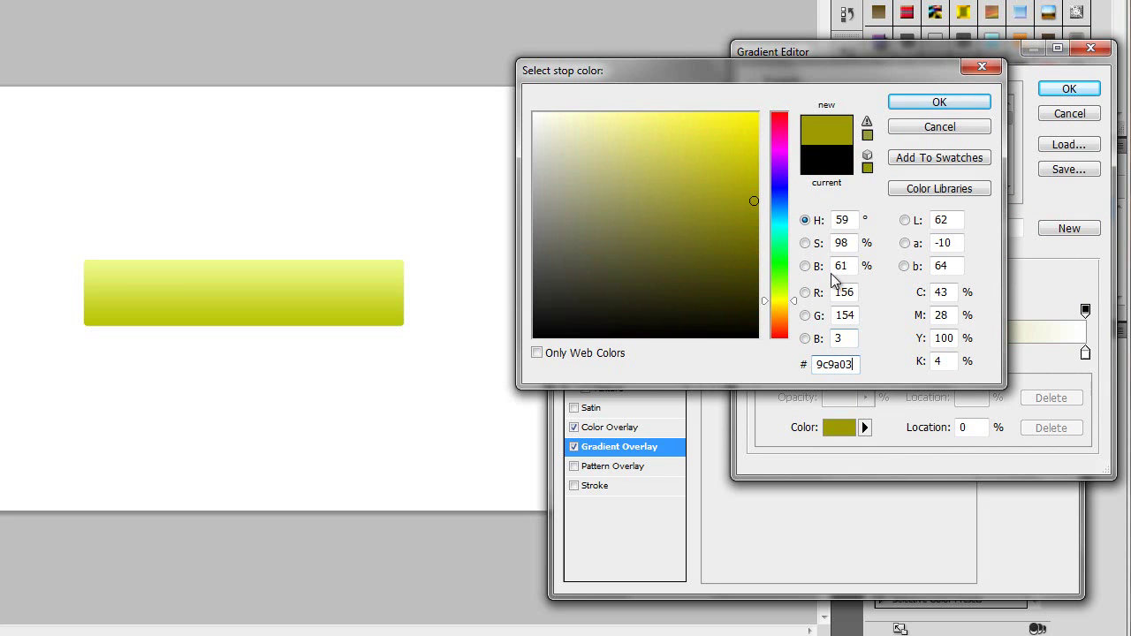
click(901, 105)
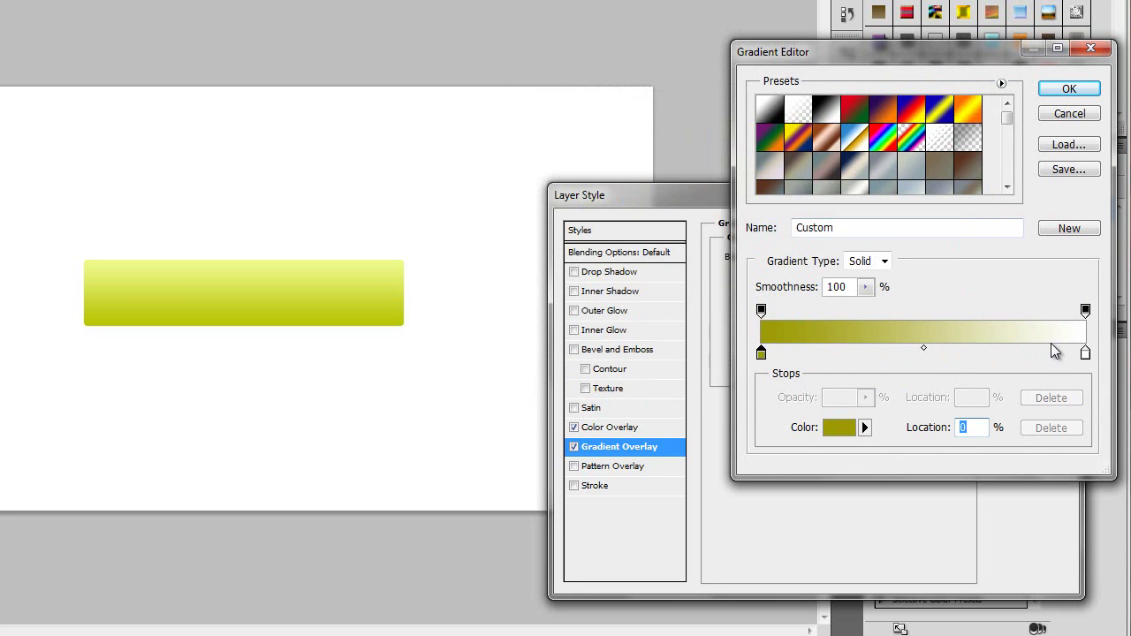
- Set the gradient's right stop to bright yellow f0ff00 and apply the edited gradient
click(1086, 353)
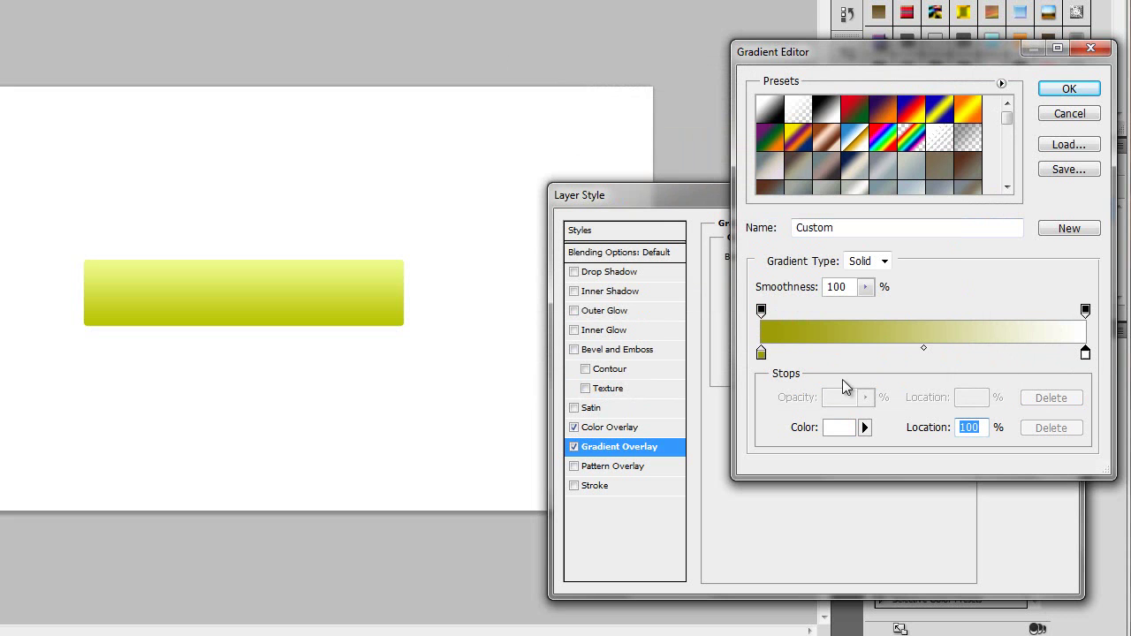
click(838, 429)
drag(850, 365, 751, 368)
key(BackSpace)
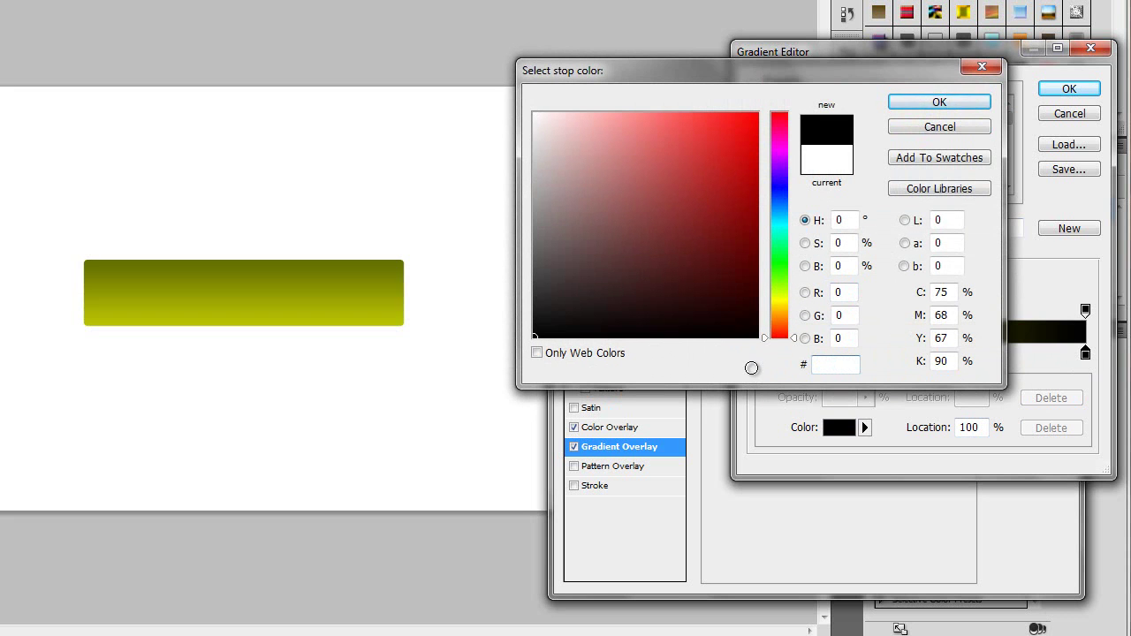
text(f)
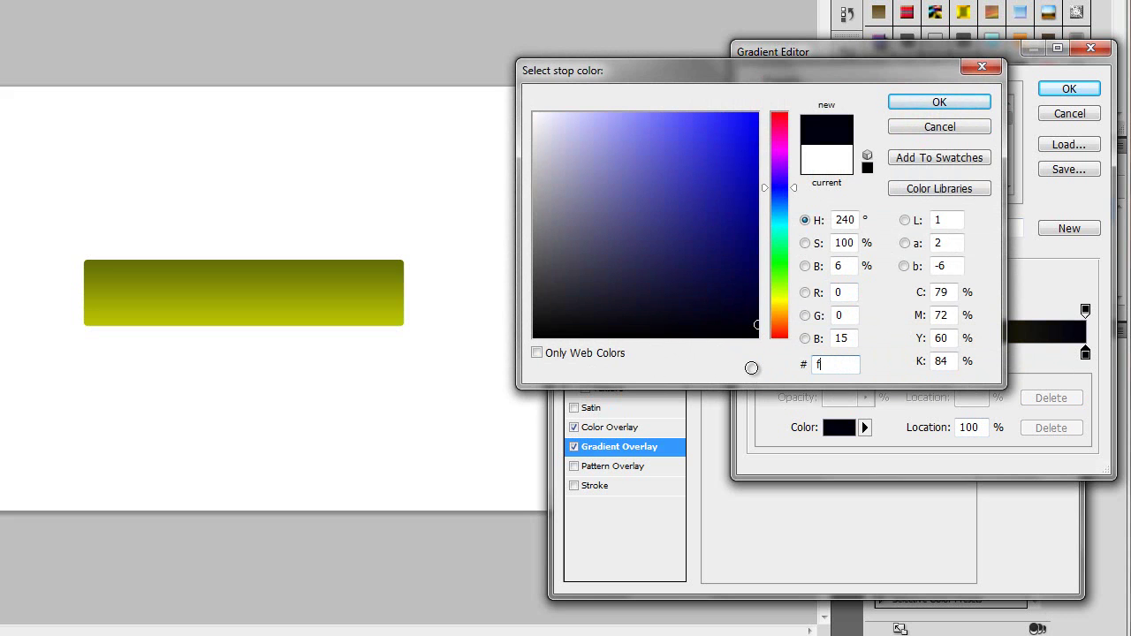
text(0ff00)
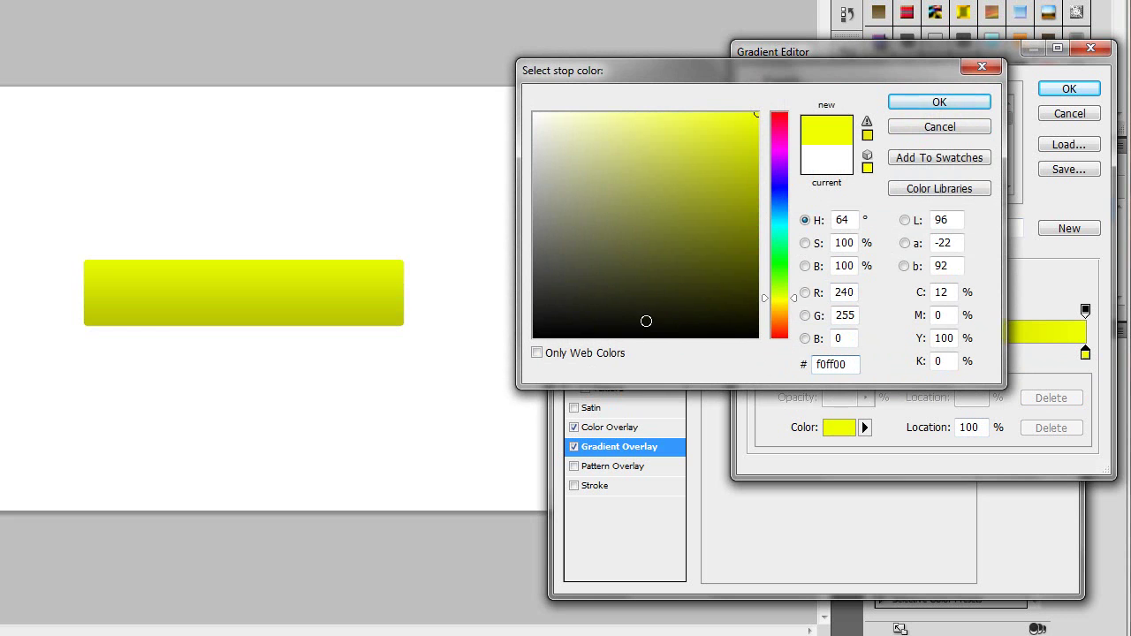
click(926, 104)
click(1069, 88)
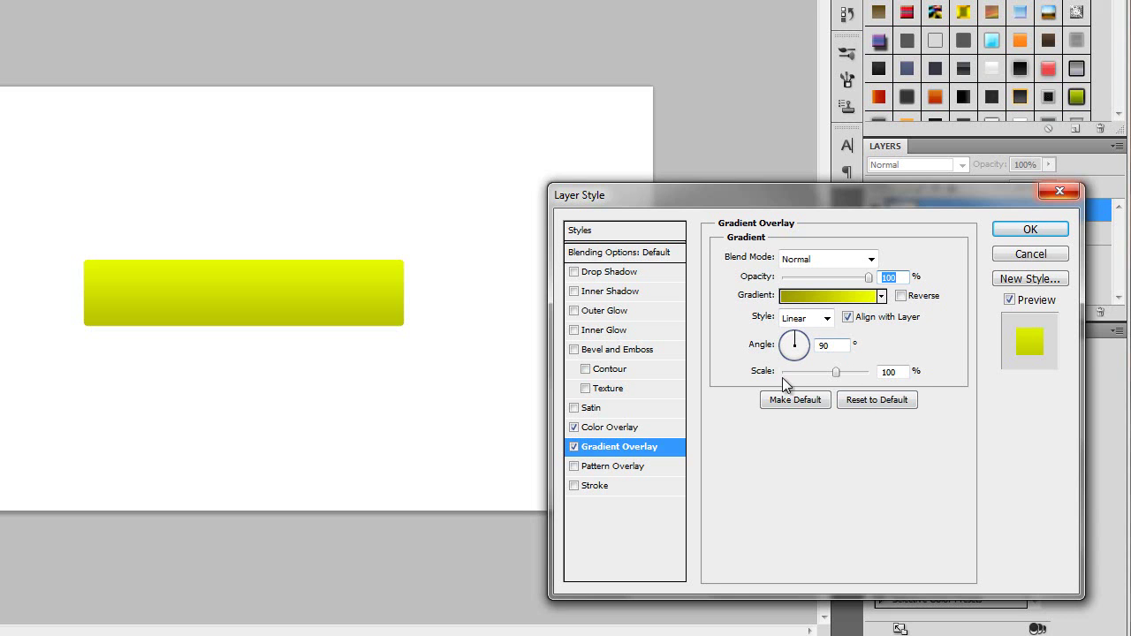
- Add a 1 px Inside stroke coloured b4bb0a around the bar
click(604, 485)
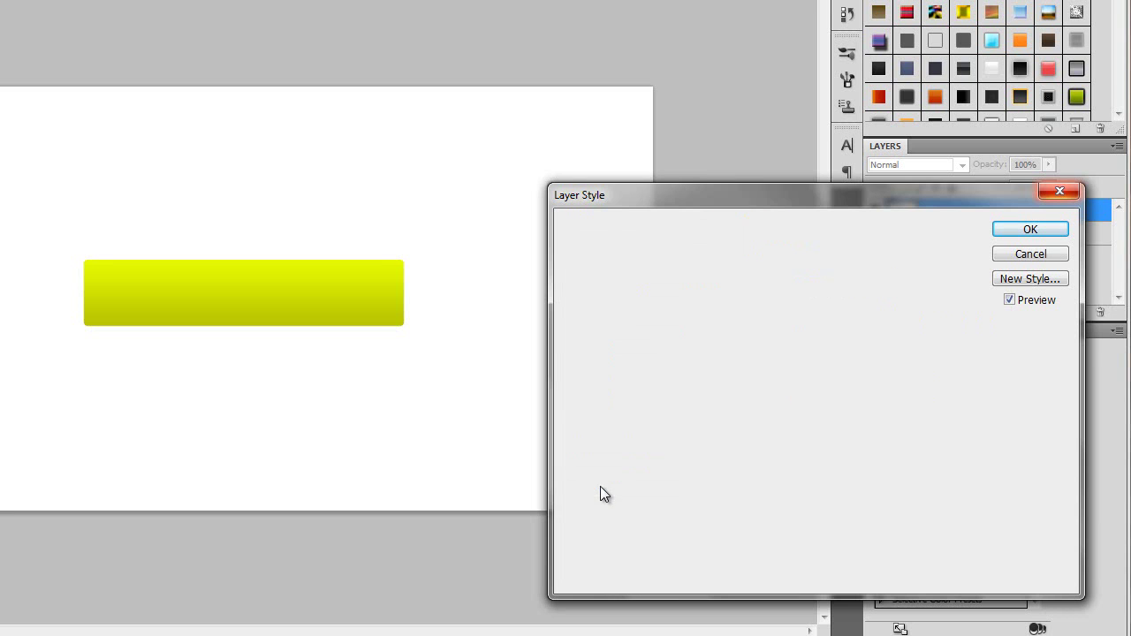
double_click(892, 256)
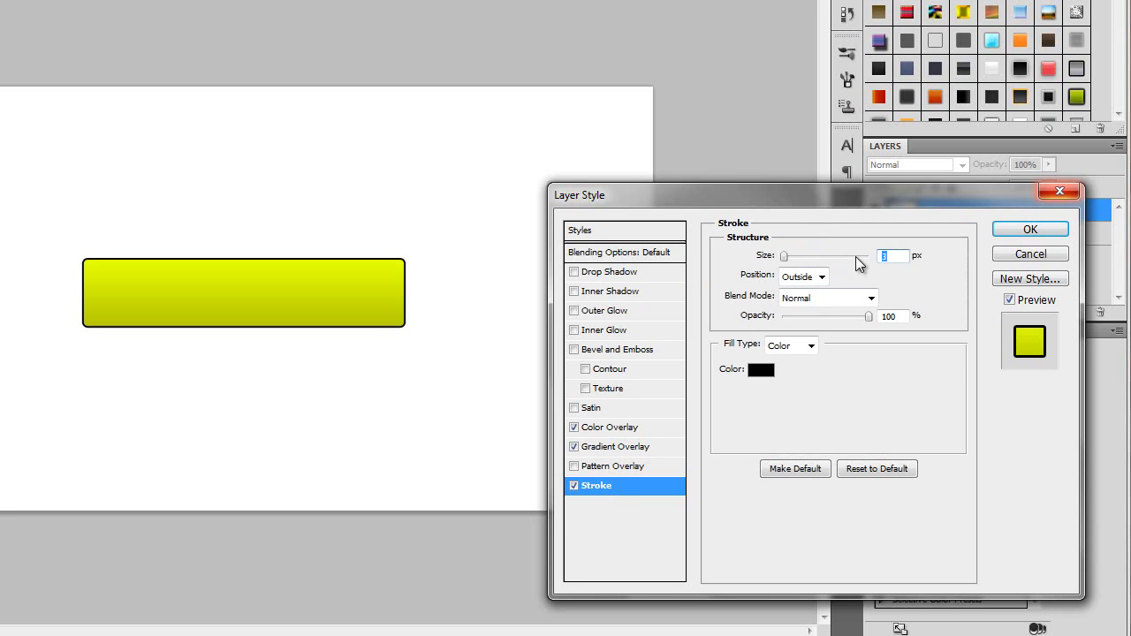
text(1)
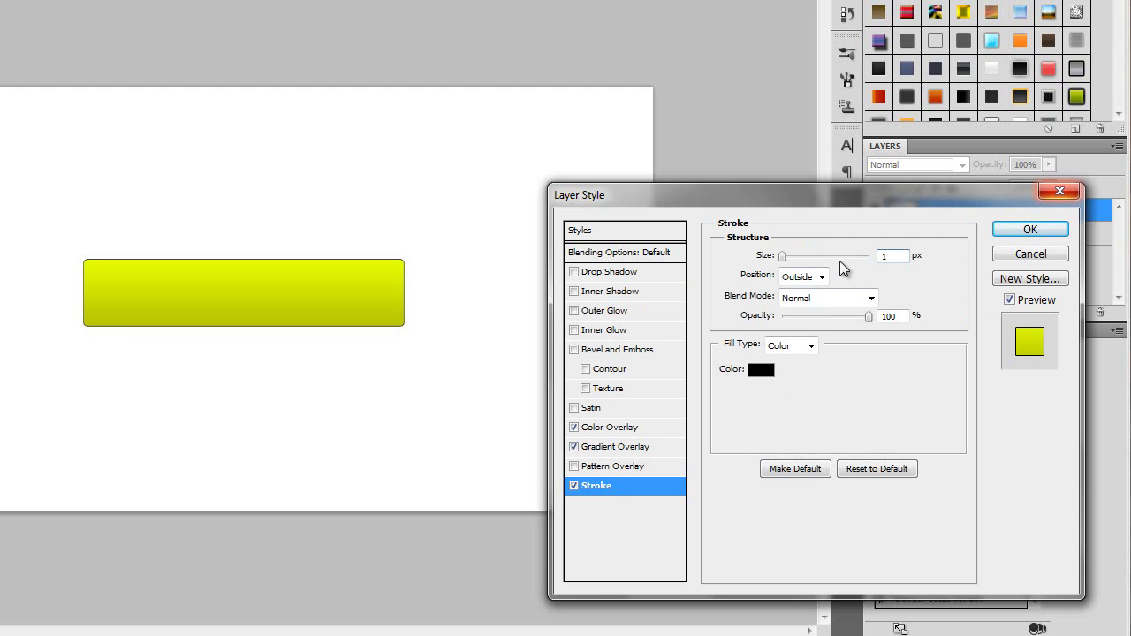
click(821, 277)
click(822, 278)
click(812, 299)
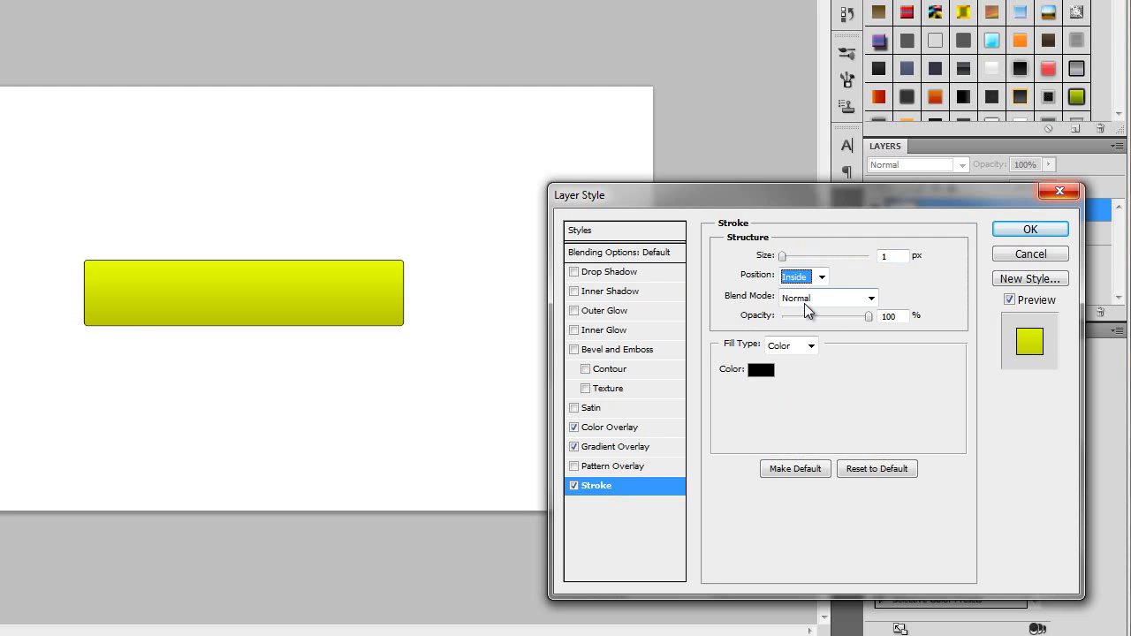
click(761, 369)
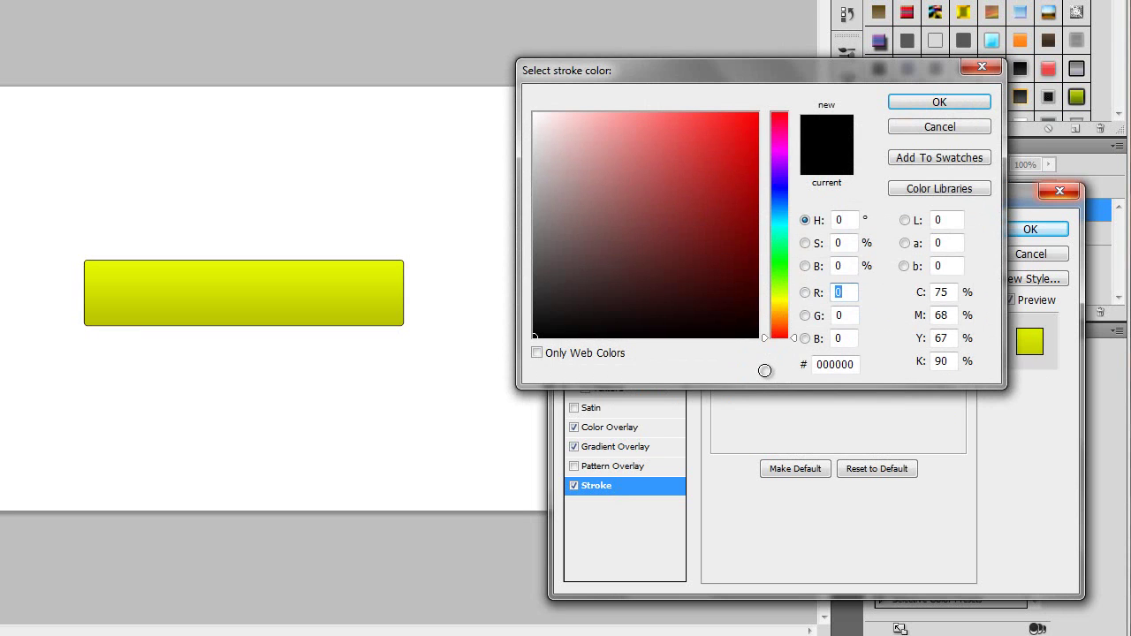
drag(853, 363, 771, 369)
key(BackSpace)
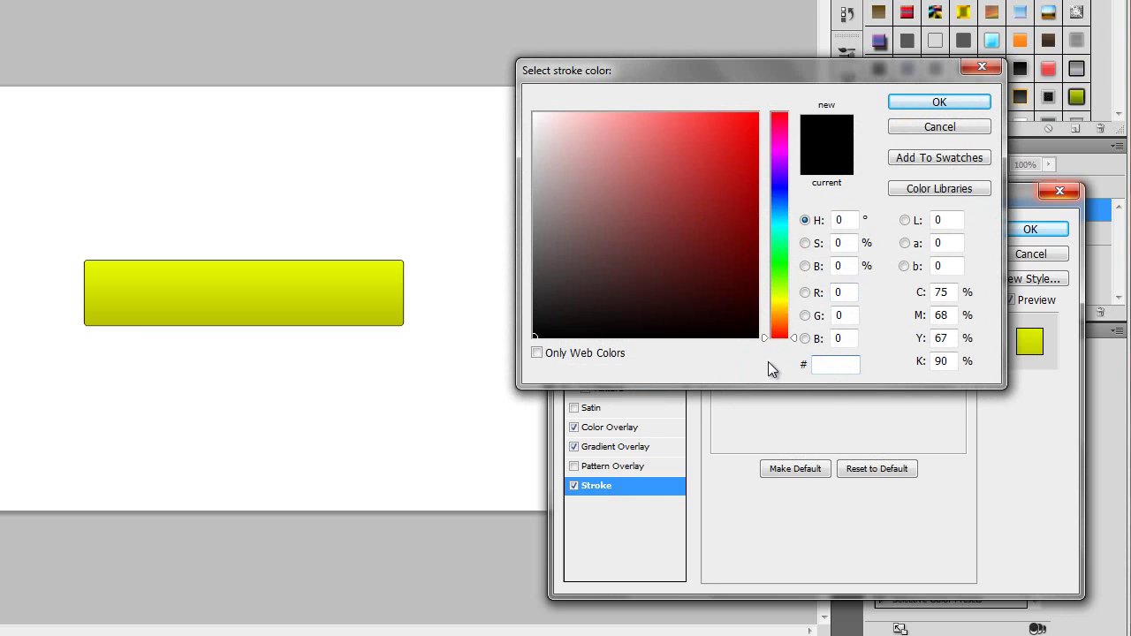
text(b4)
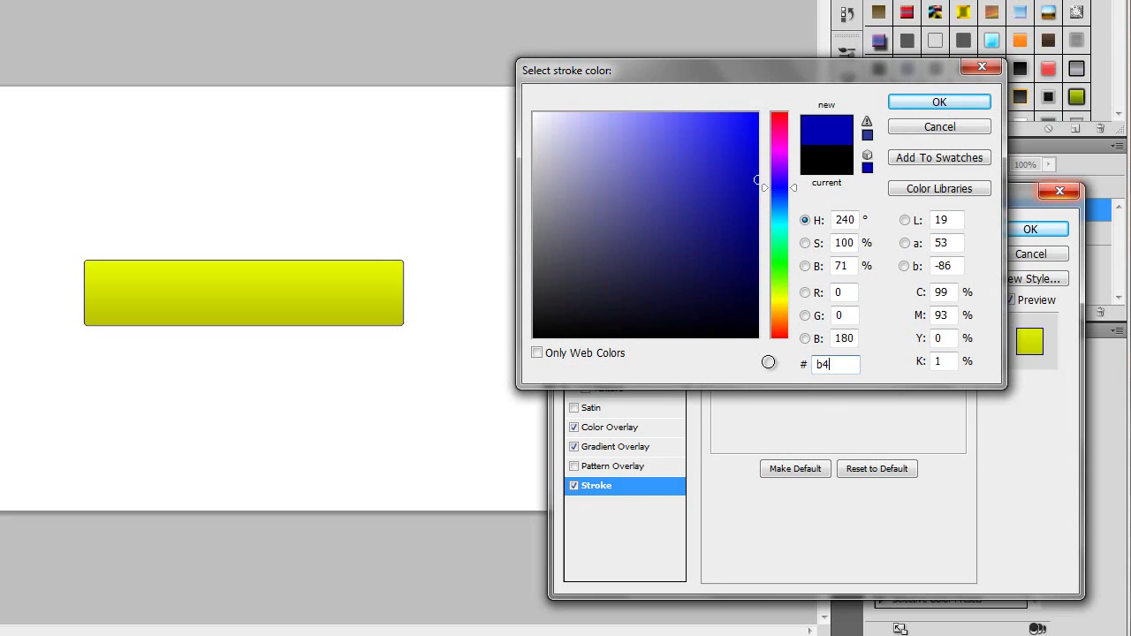
text(bb0)
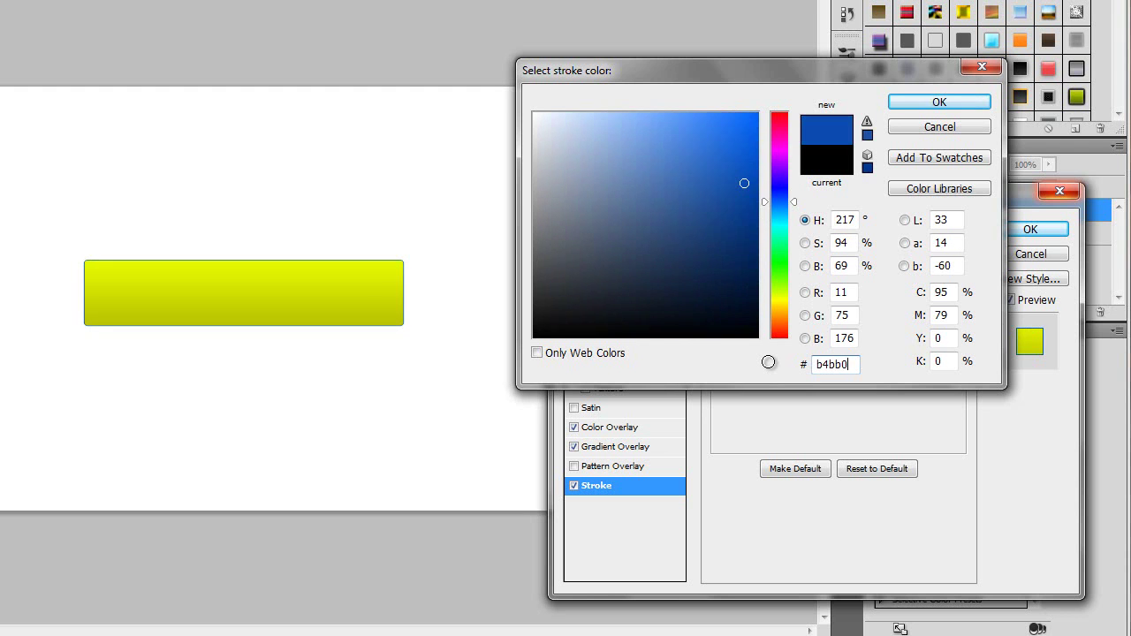
text(a)
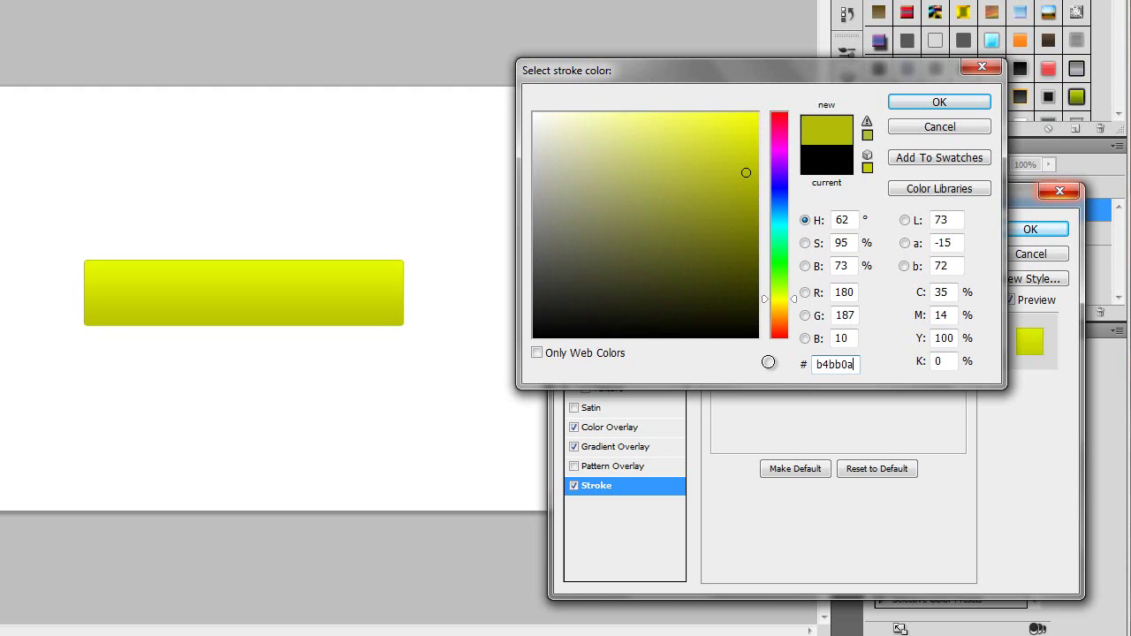
click(921, 103)
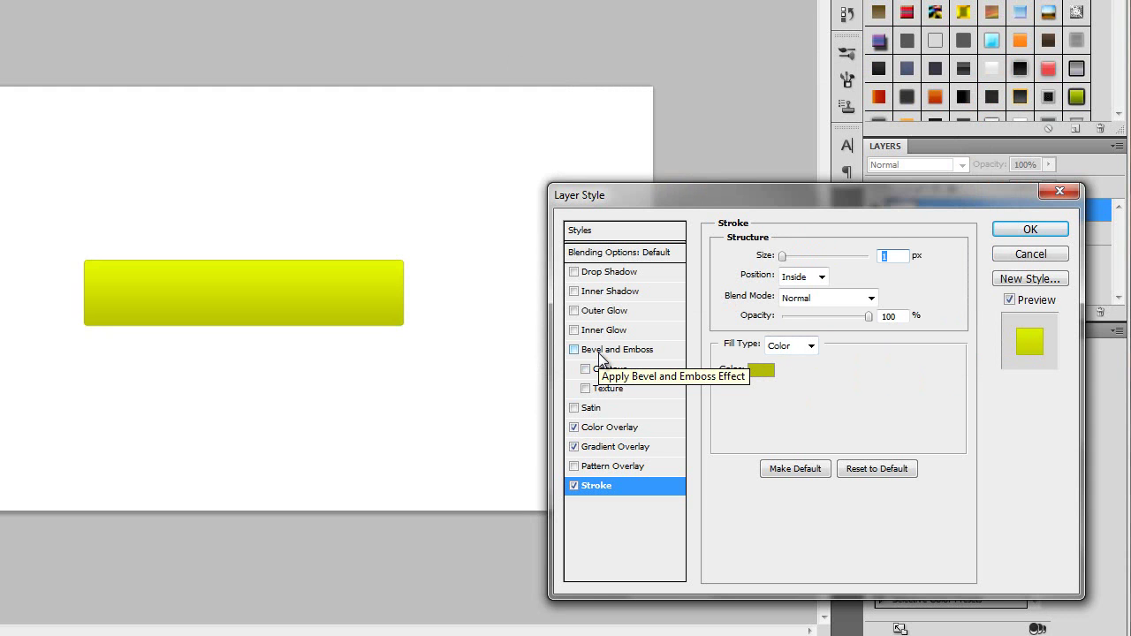
- Add an f0f014 yellow Inner Glow at 7 px size and 100% opacity
click(610, 332)
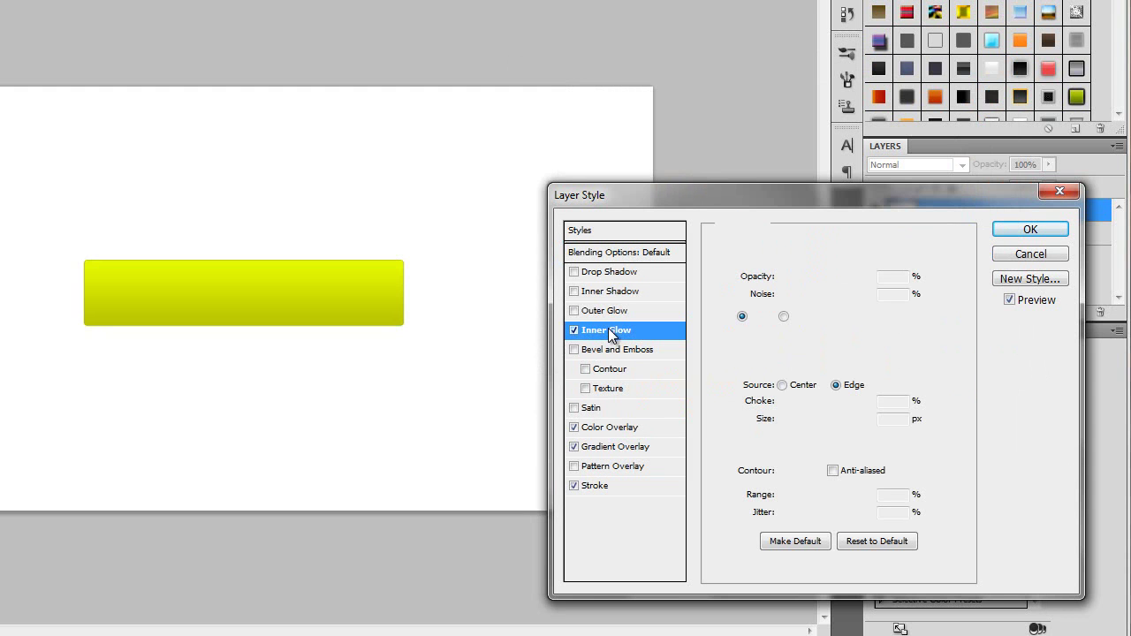
click(760, 320)
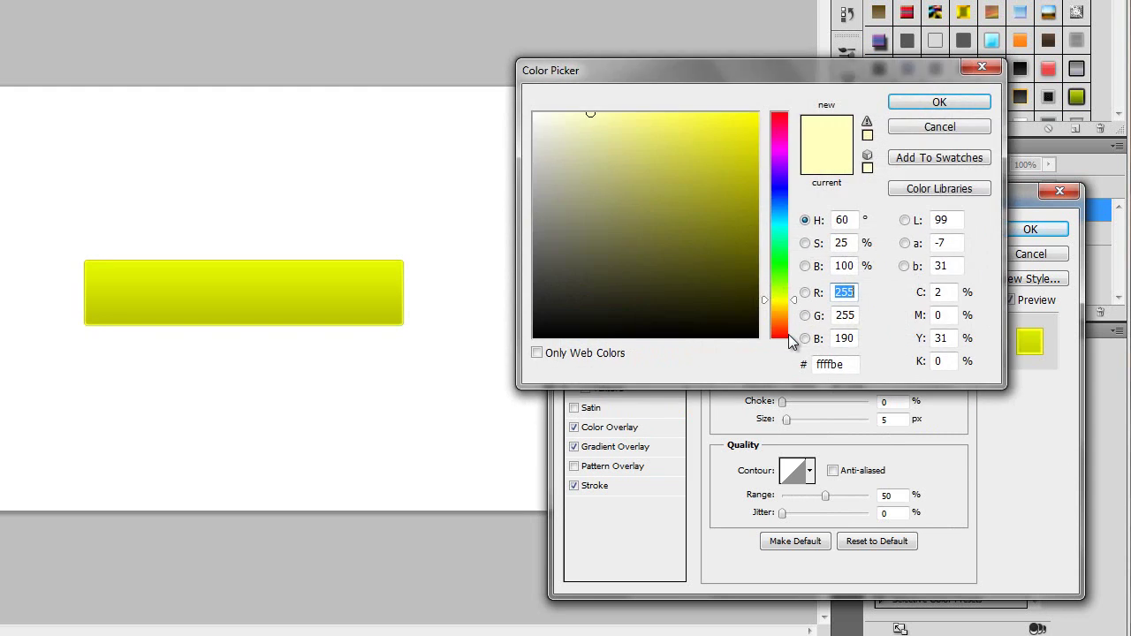
click(837, 365)
key(BackSpace)
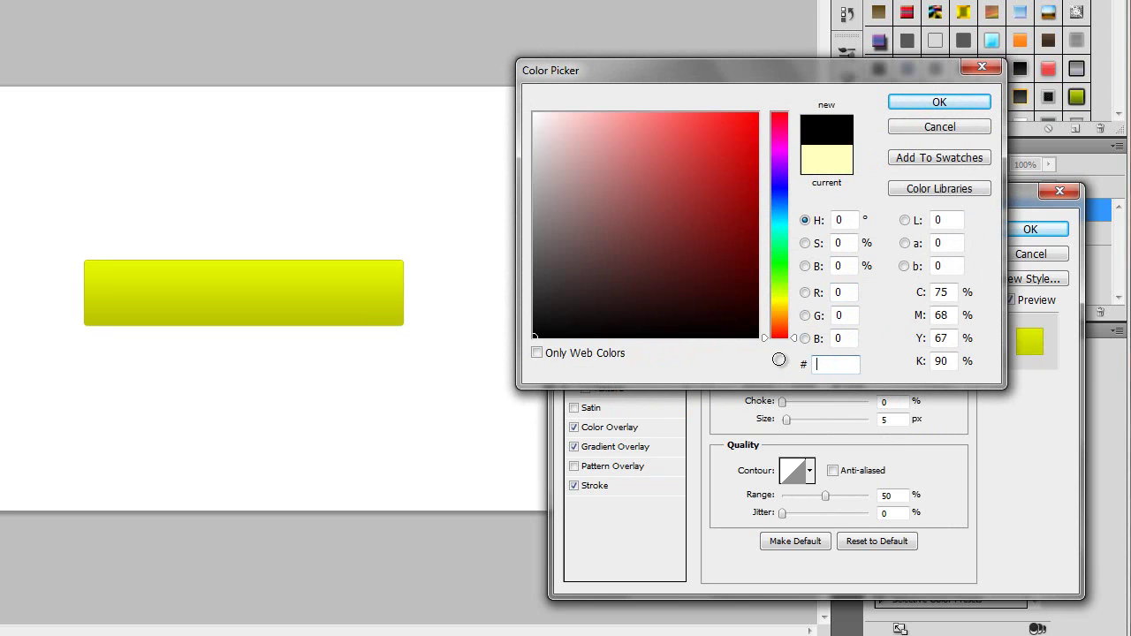
text(f)
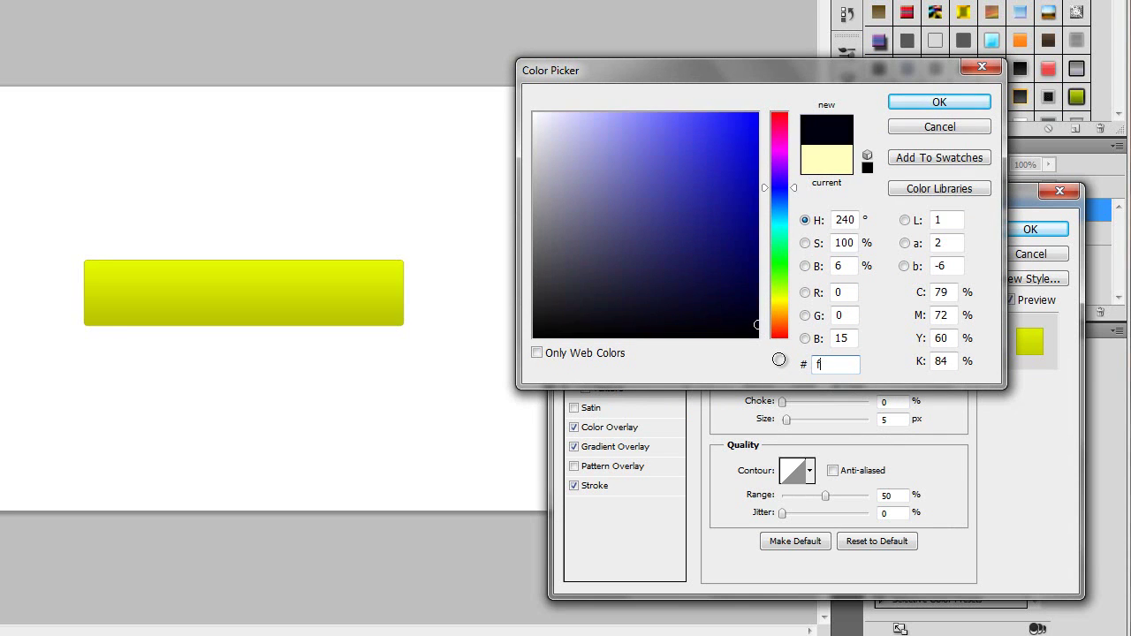
text(0)
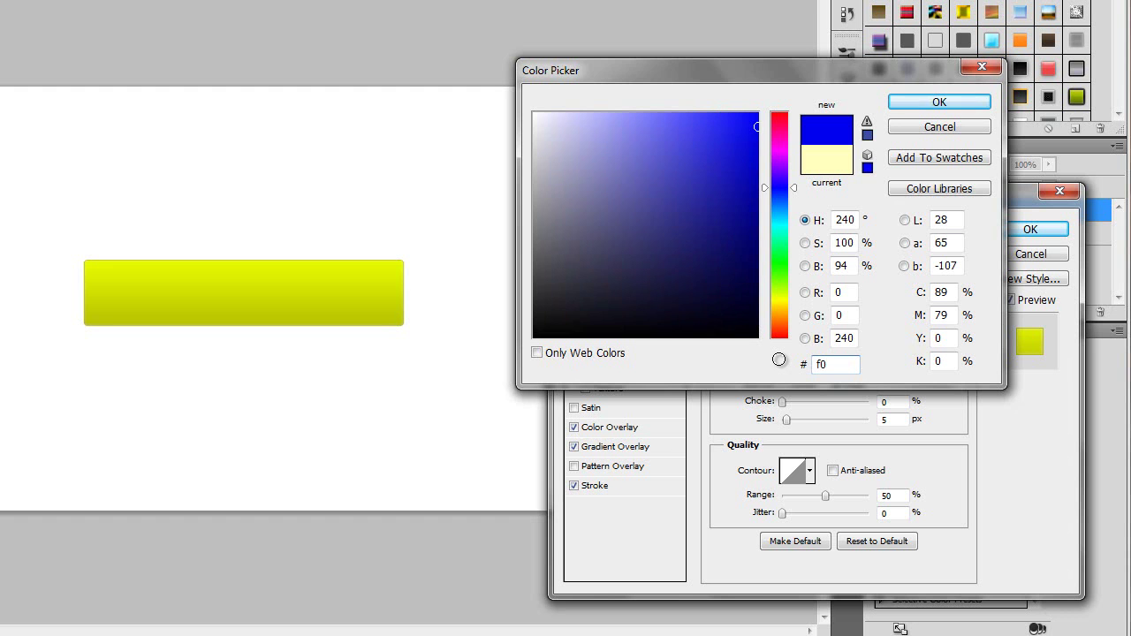
text(f0)
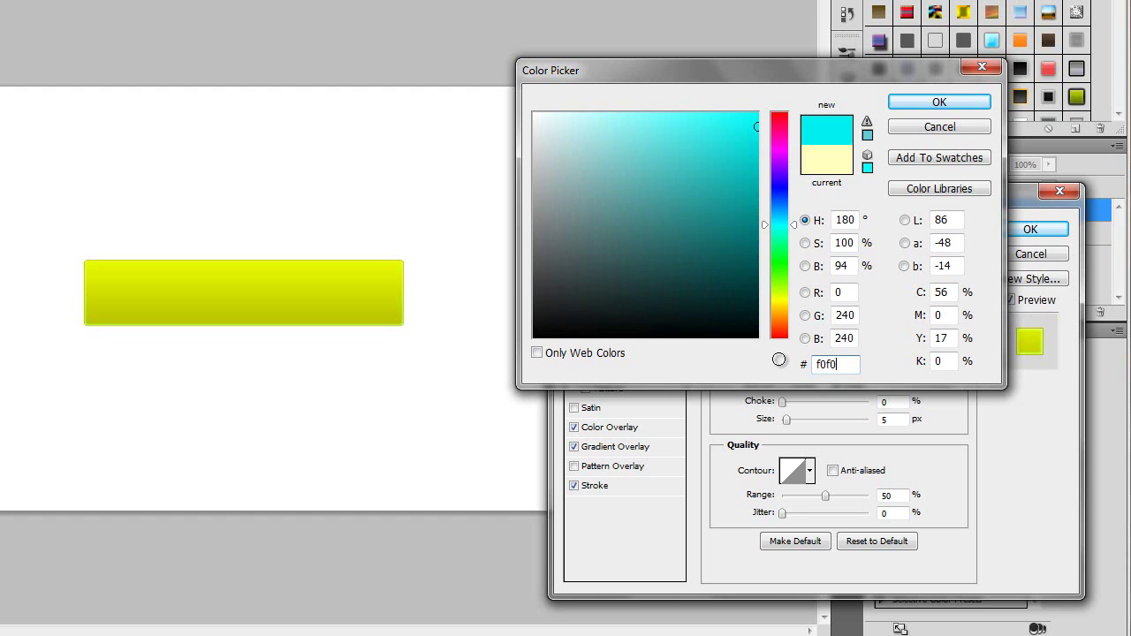
text(14)
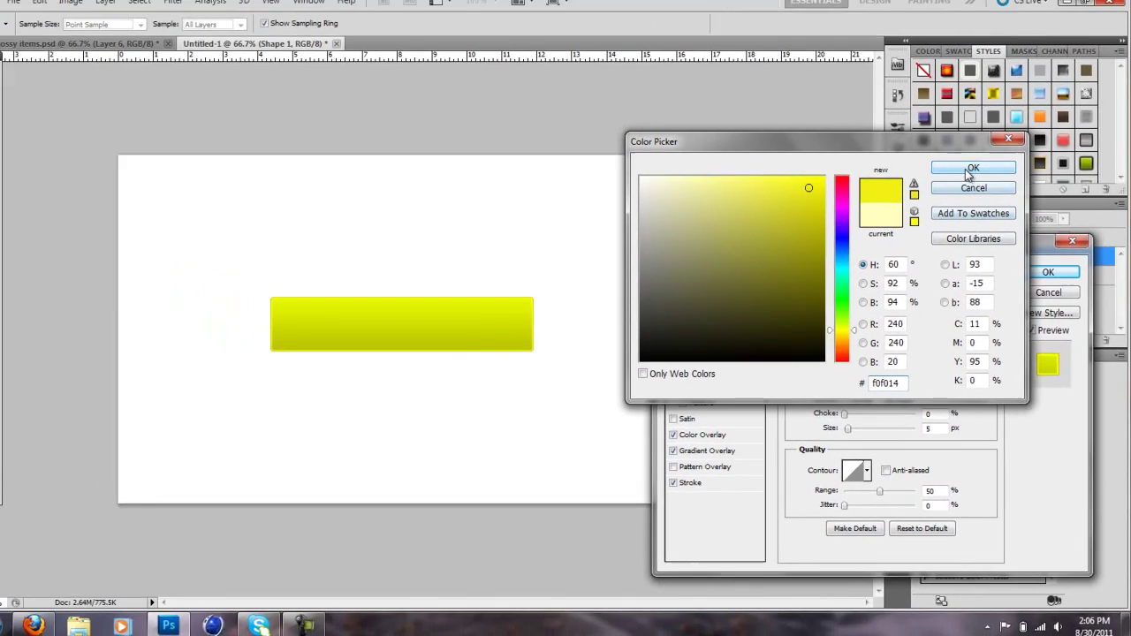
click(940, 102)
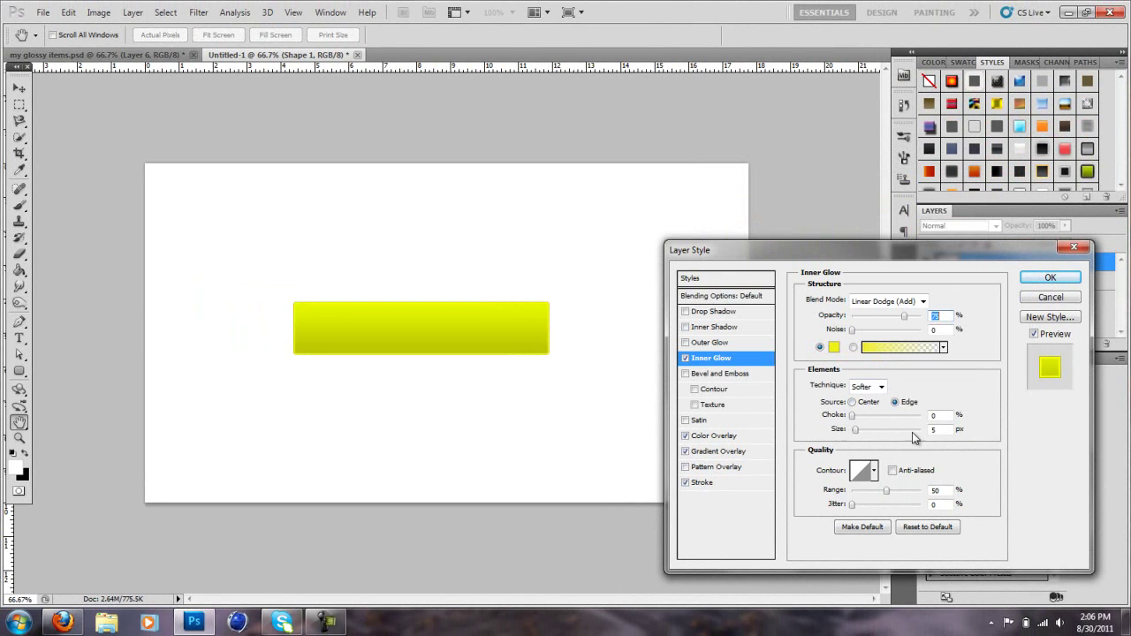
key(Up)
key(Up)
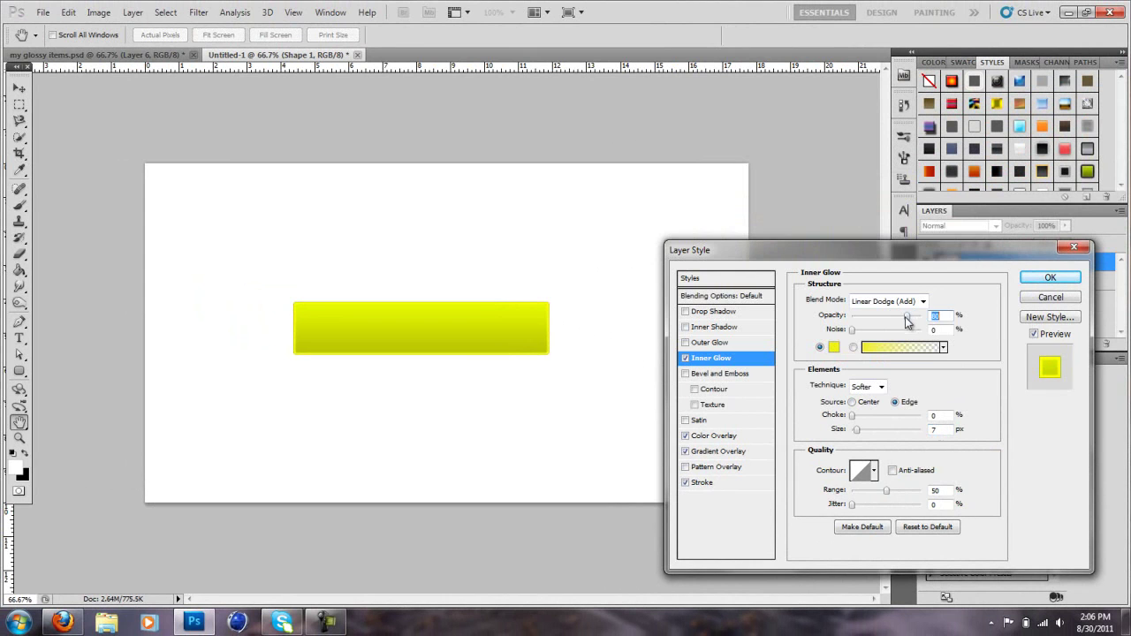
mouse_move(908, 316)
mouse_down()
mouse_move(935, 319)
mouse_move(924, 320)
mouse_up()
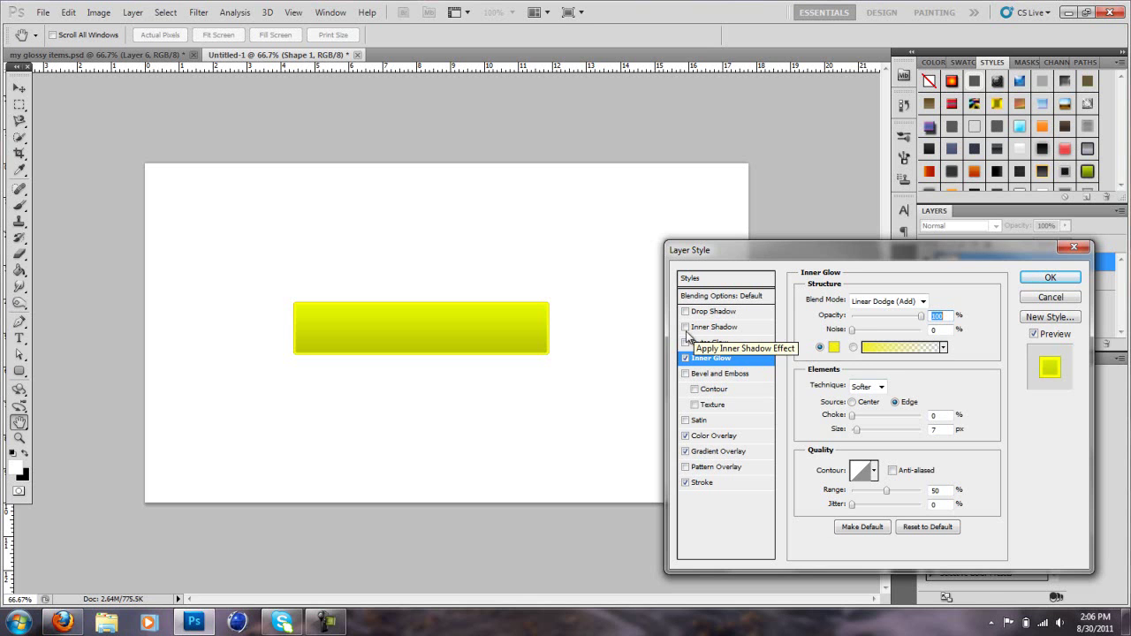
- Add an Inner Shadow at 4 px distance with a softened size, then apply the layer style
click(717, 329)
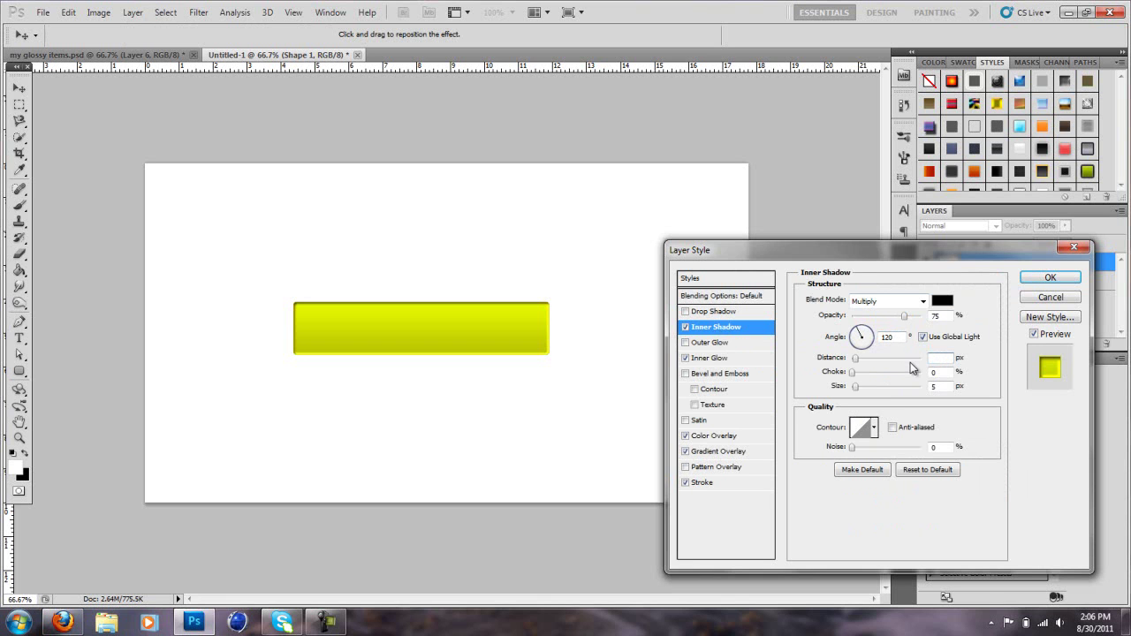
text(4)
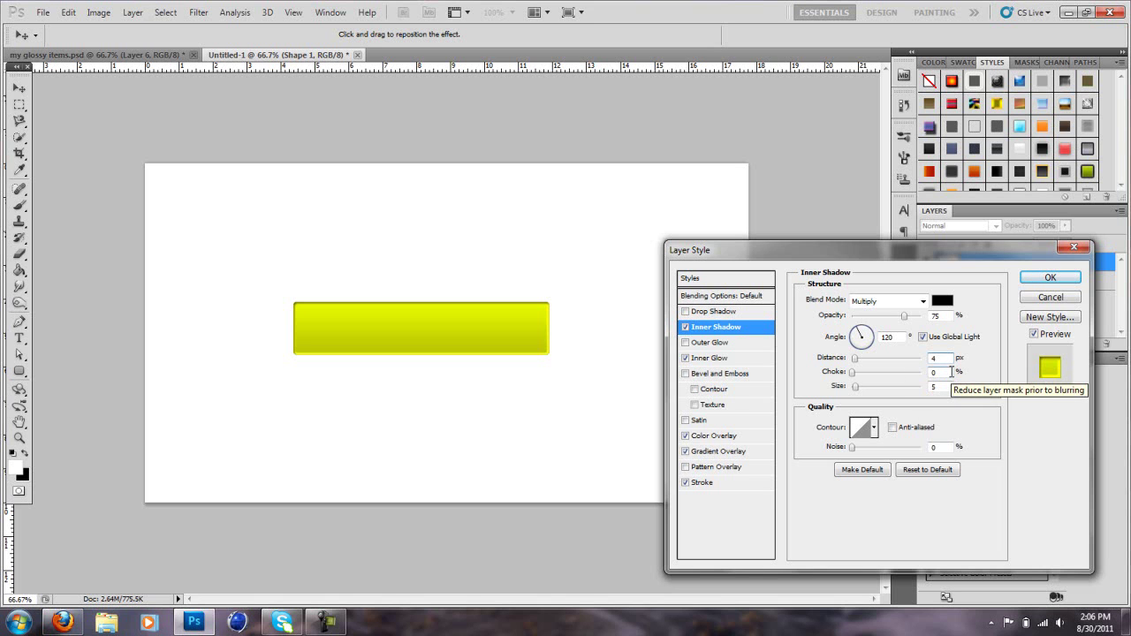
click(938, 386)
text(30)
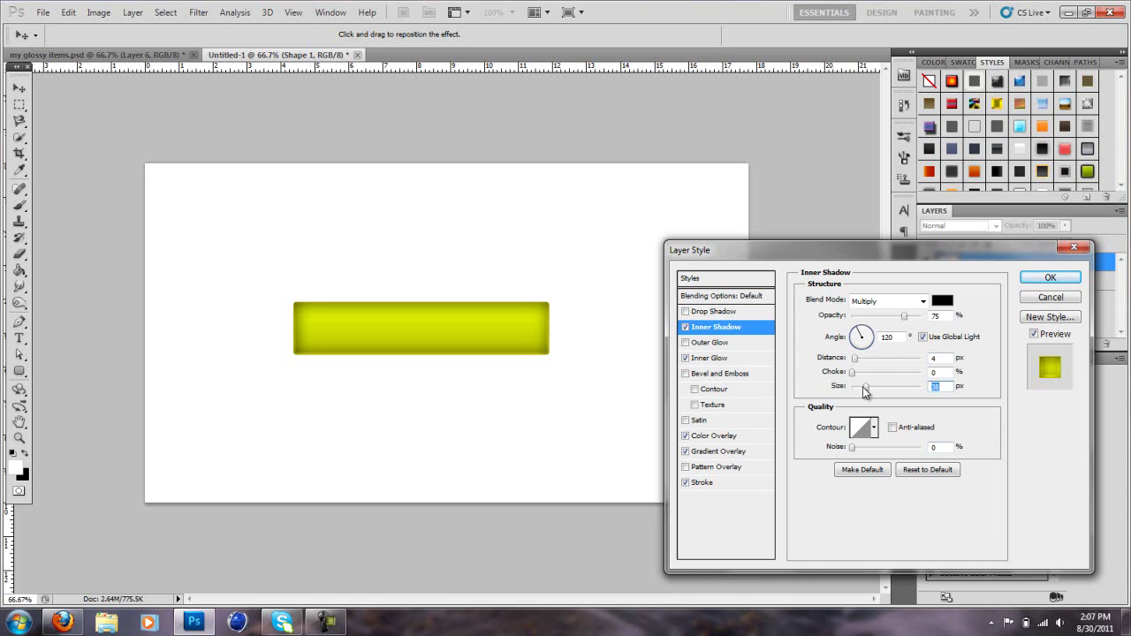
drag(863, 391, 867, 394)
click(1027, 278)
- Switch workspace layout and nudge the yellow bar into position on the canvas
click(1109, 264)
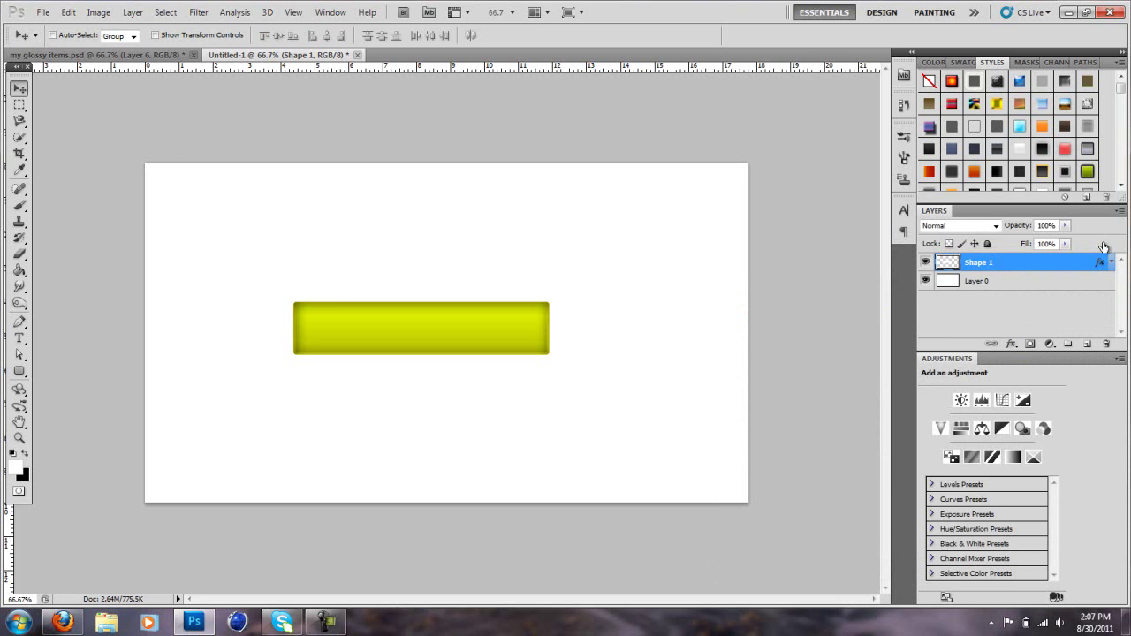
click(881, 12)
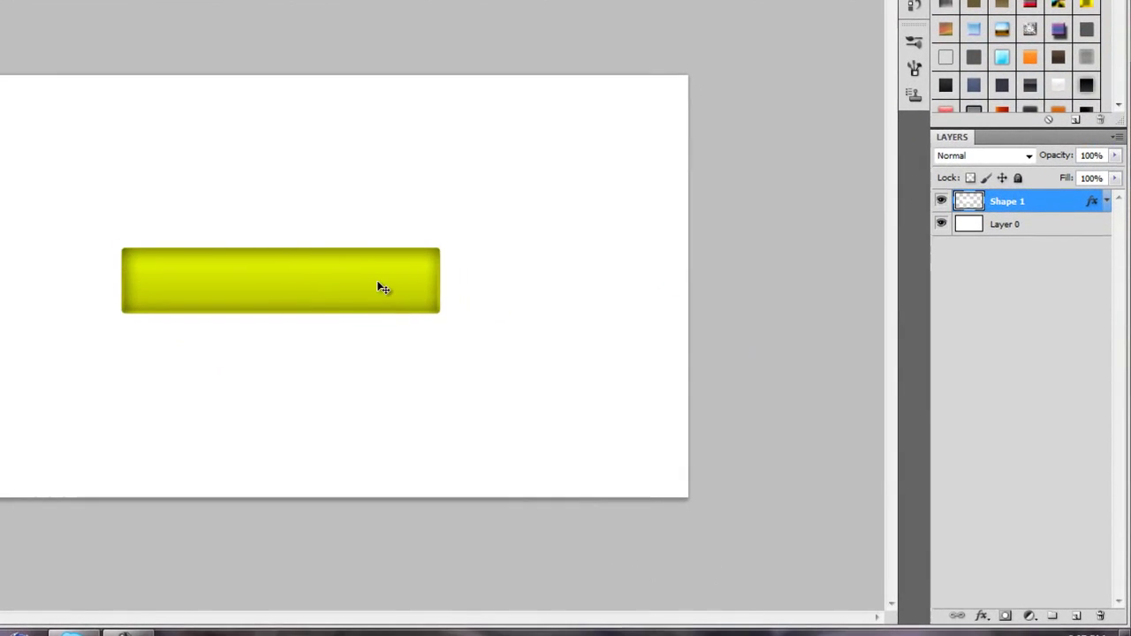
drag(530, 329, 559, 326)
drag(415, 276, 399, 292)
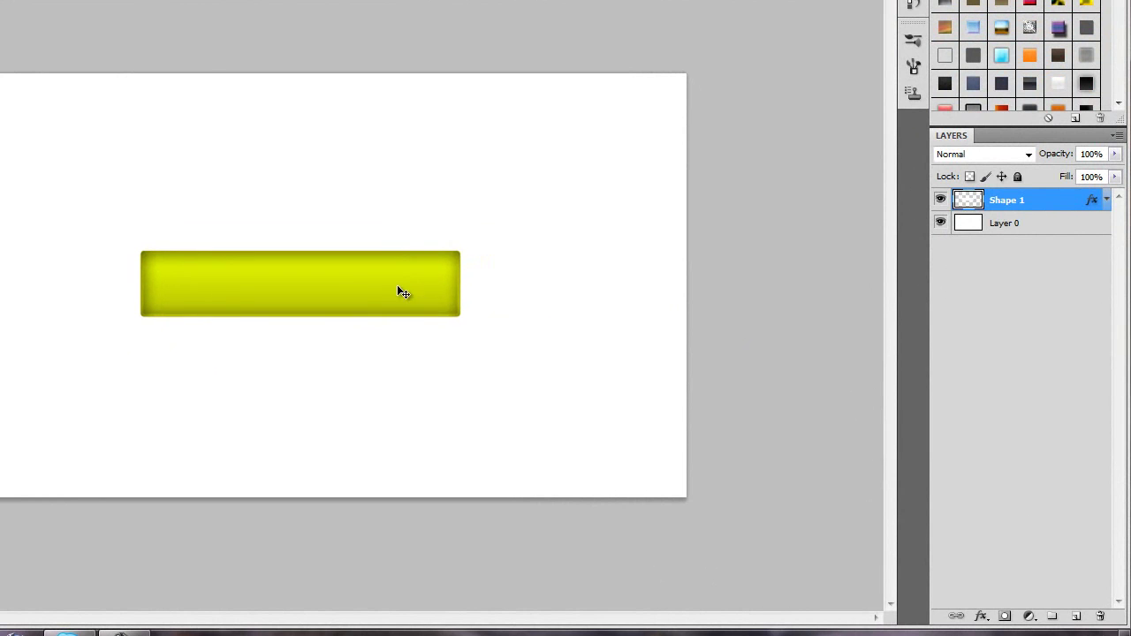
- Create a new empty layer named 'shadow' above Shape 1
click(1078, 618)
double_click(1005, 202)
text(shadow)
key(Return)
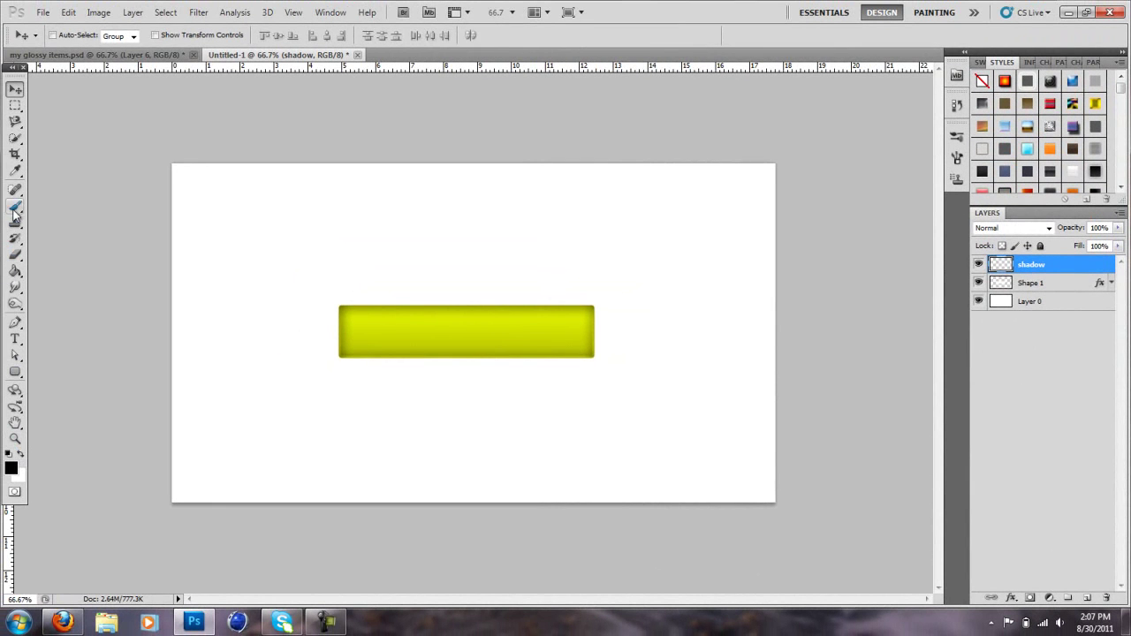
- Set up a soft round brush at 484 px with 0% hardness
click(15, 209)
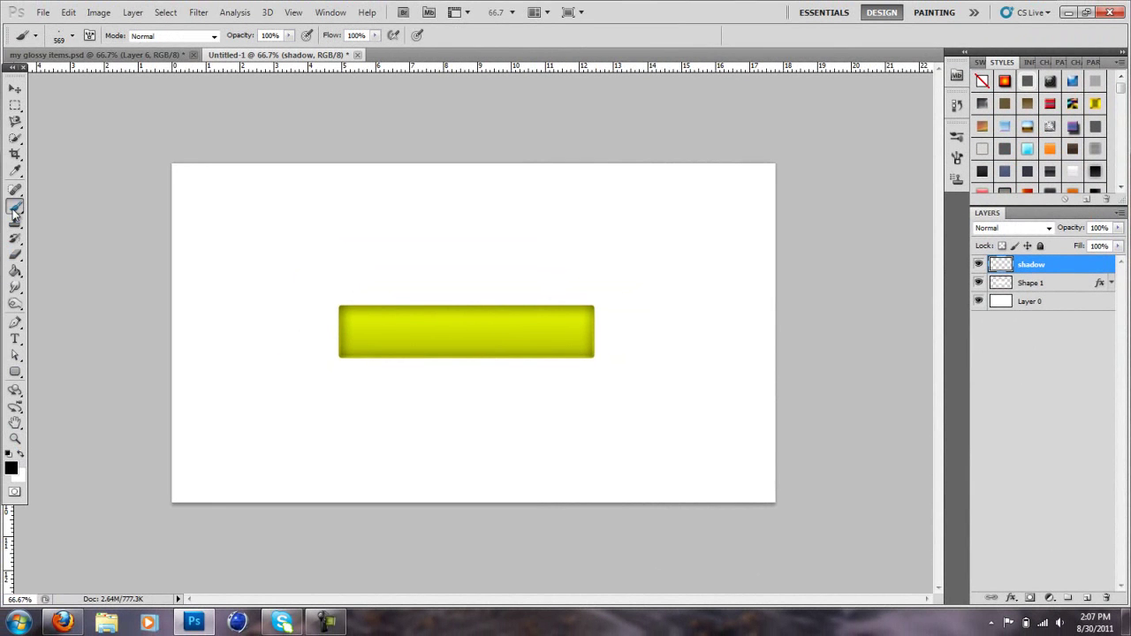
click(35, 36)
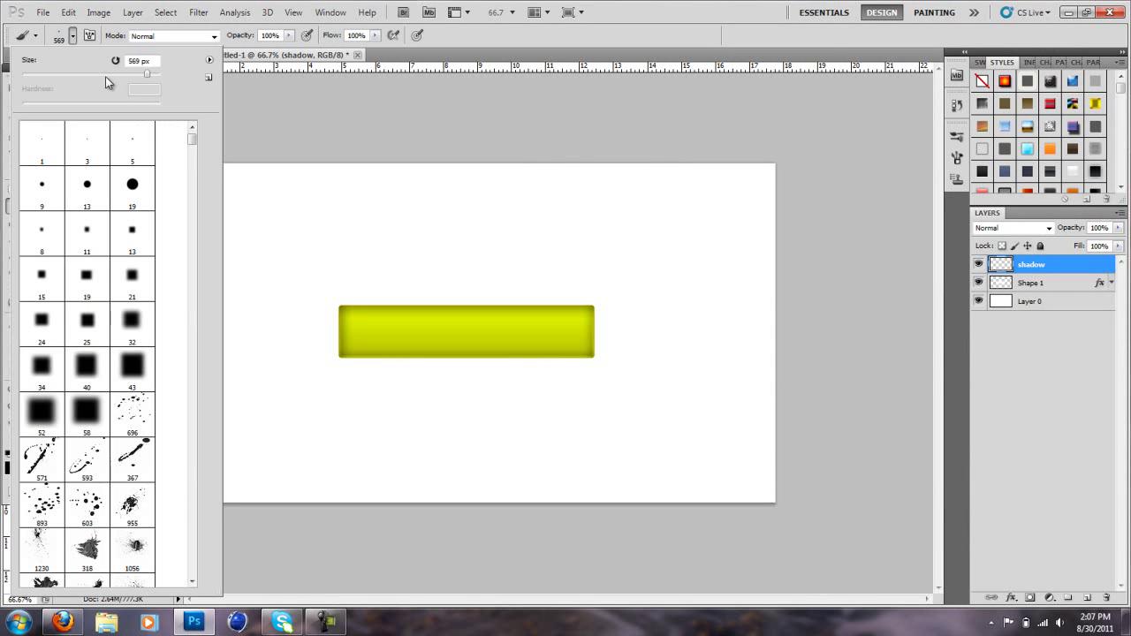
click(132, 185)
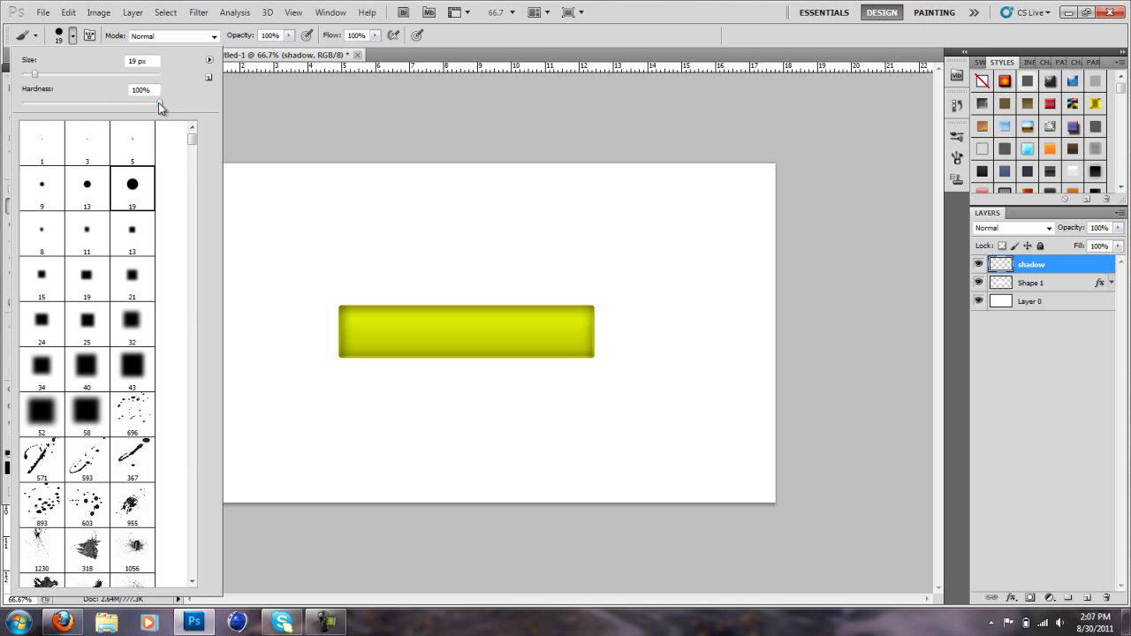
mouse_move(160, 107)
mouse_down()
mouse_move(21, 104)
mouse_move(49, 76)
mouse_move(145, 74)
mouse_up()
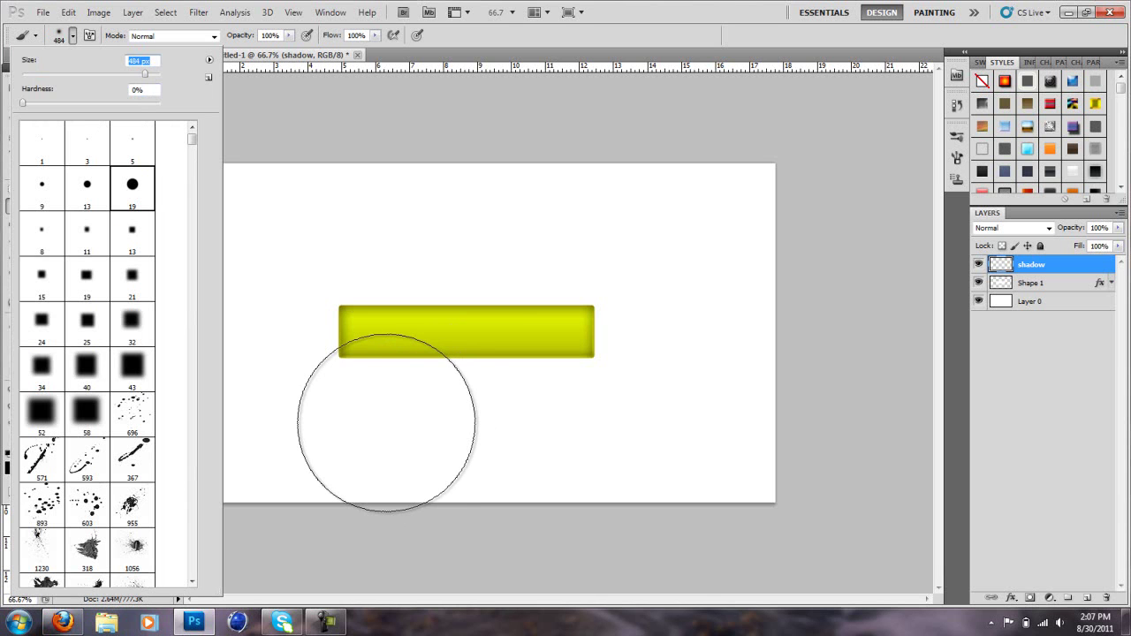
click(645, 45)
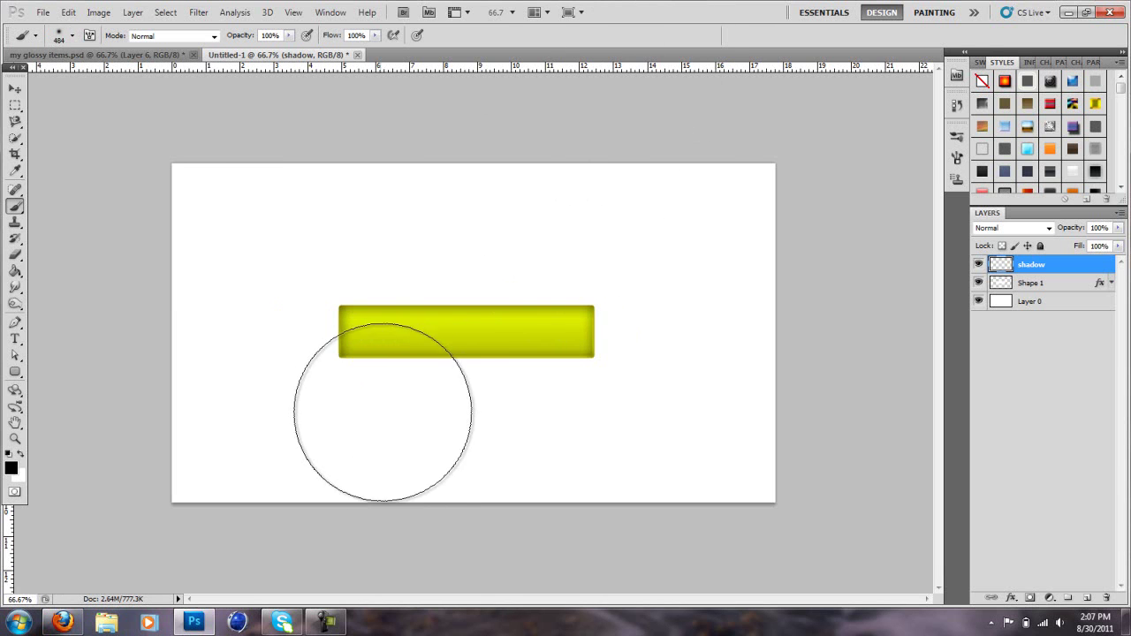
- Paint a soft black shadow in four dabs beneath the bar on the shadow layer
click(389, 425)
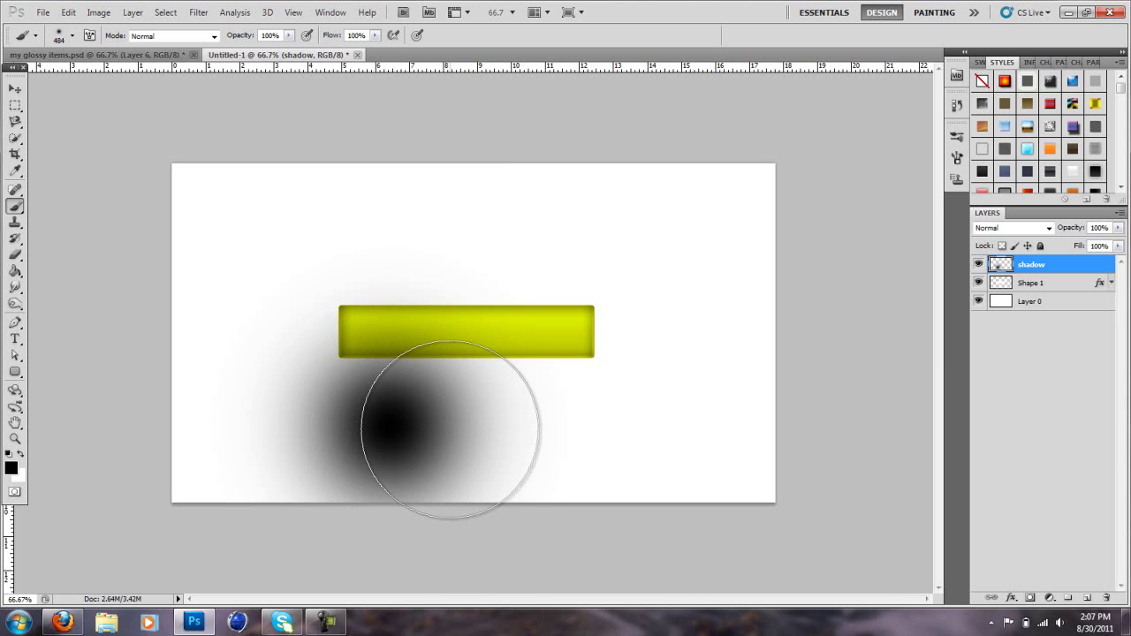
click(448, 430)
click(517, 426)
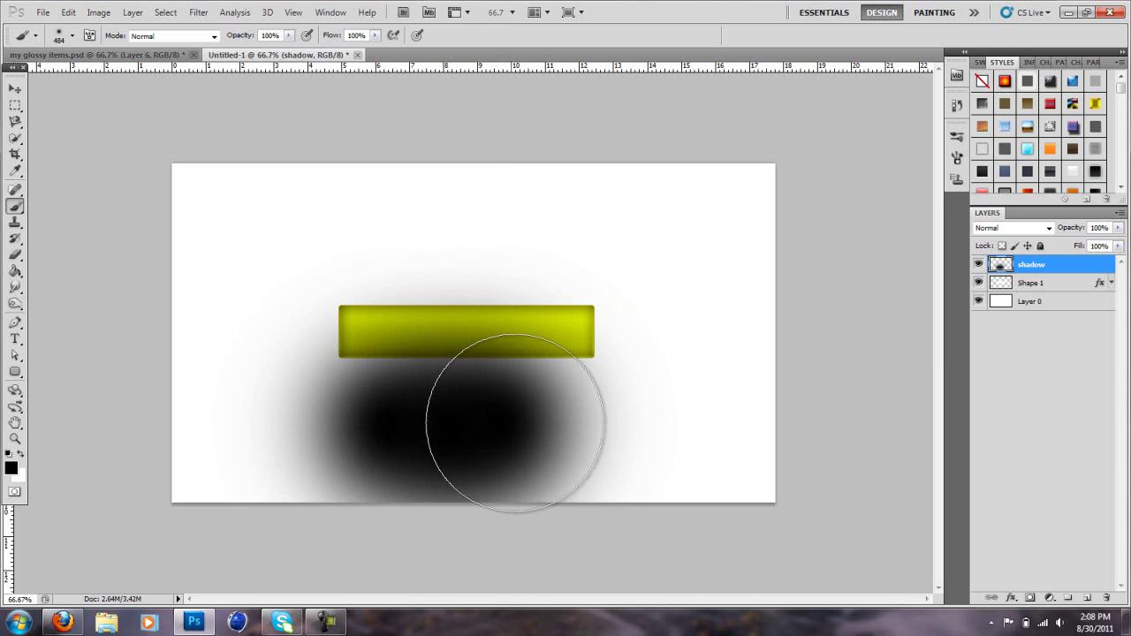
click(550, 433)
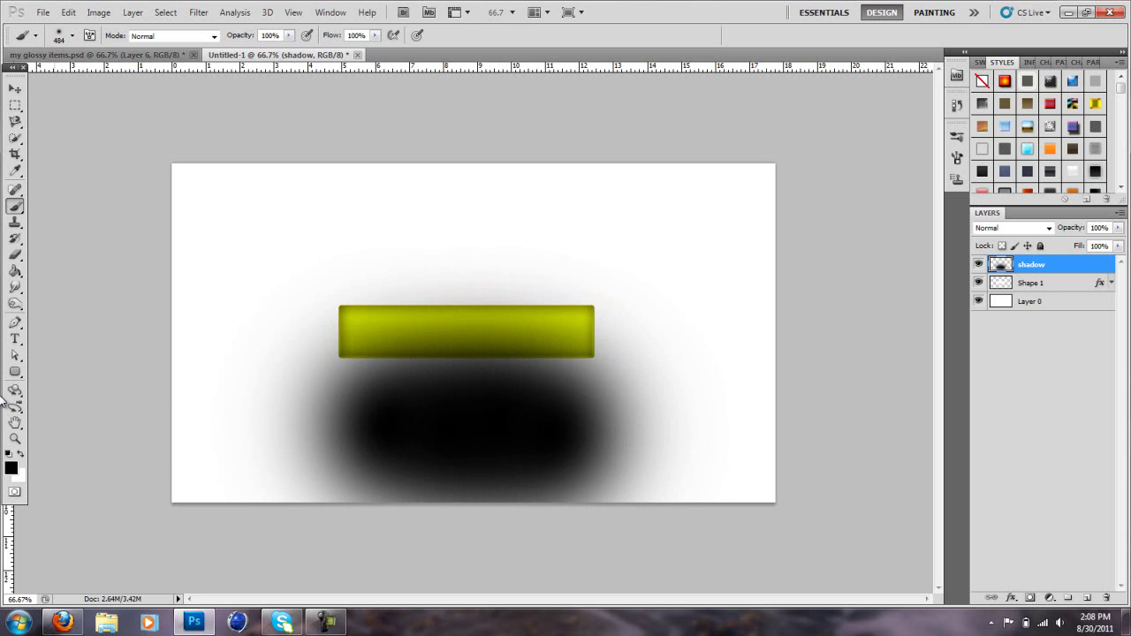
click(15, 91)
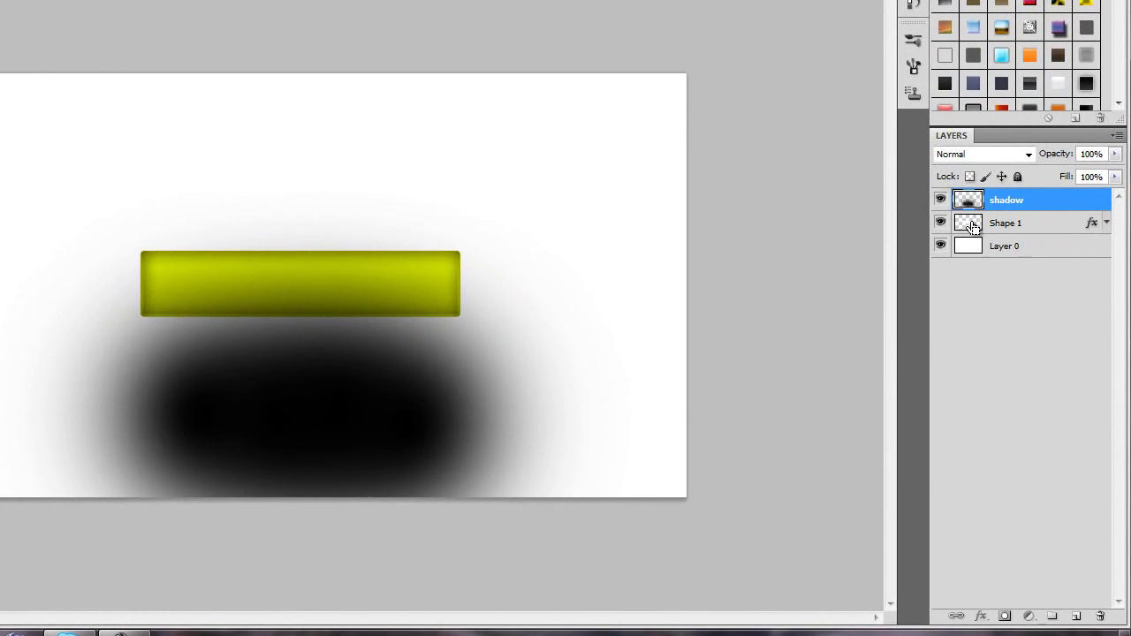
- Select everything outside the bar, erase the black shadow blob, and deselect
ctrl+click(1008, 283)
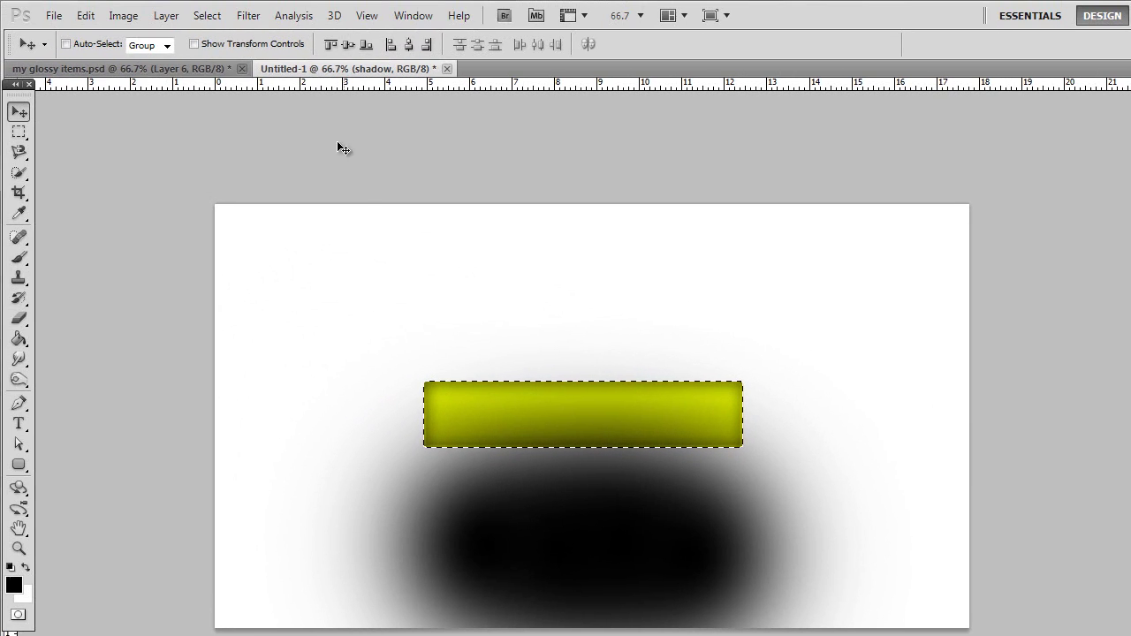
click(207, 15)
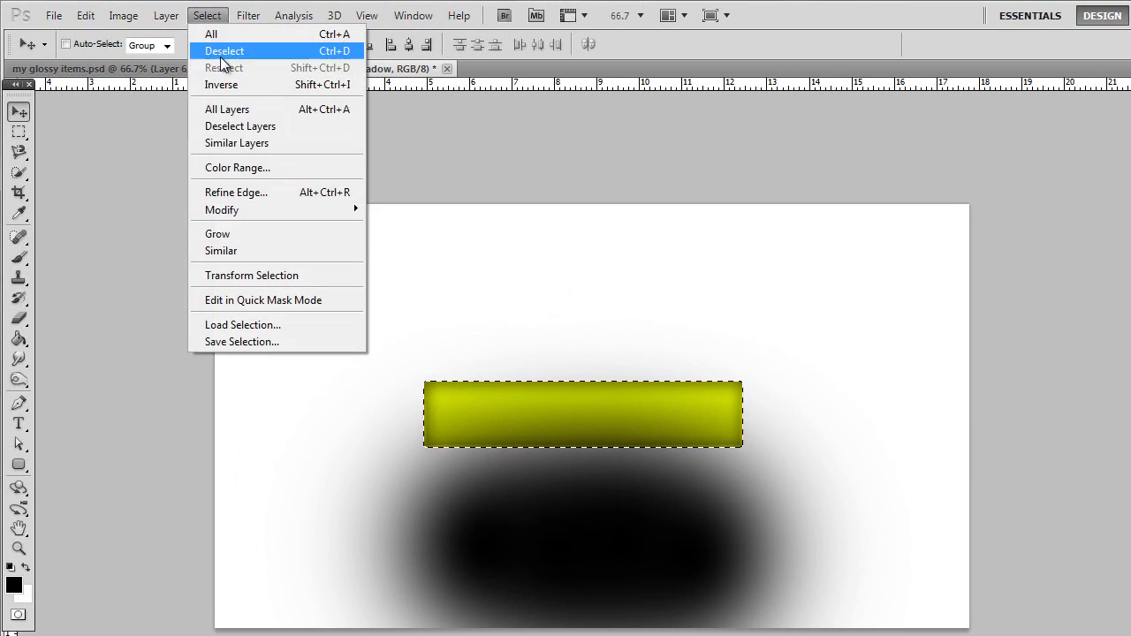
click(233, 83)
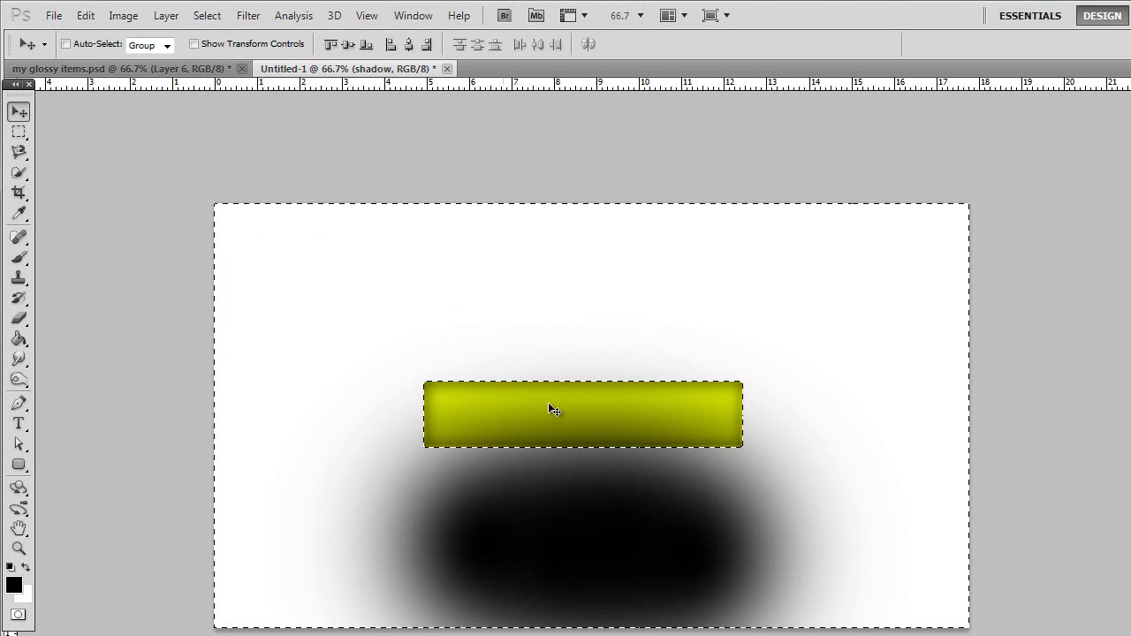
click(19, 319)
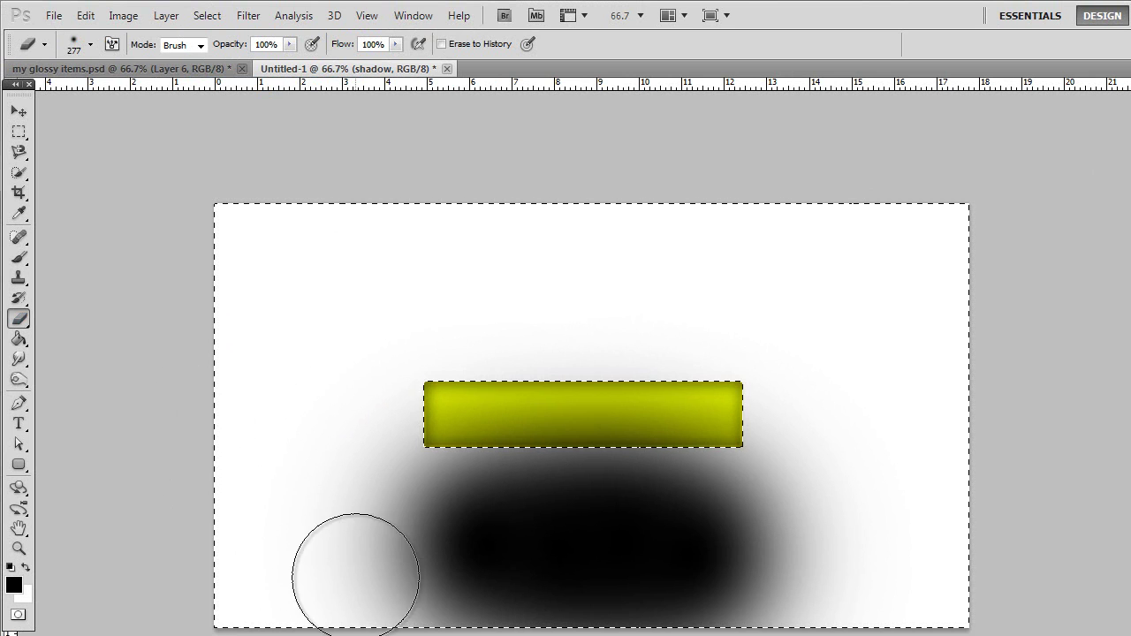
click(412, 552)
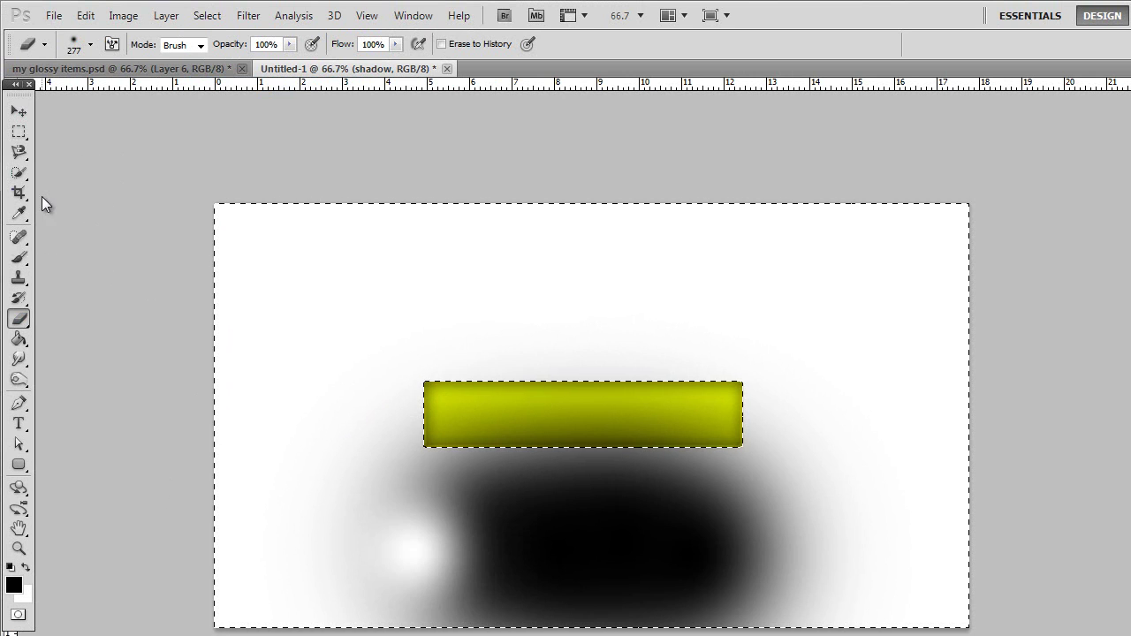
key(ctrl+alt+z)
key(ctrl+alt+z)
key(ctrl+alt+z)
key(ctrl+d)
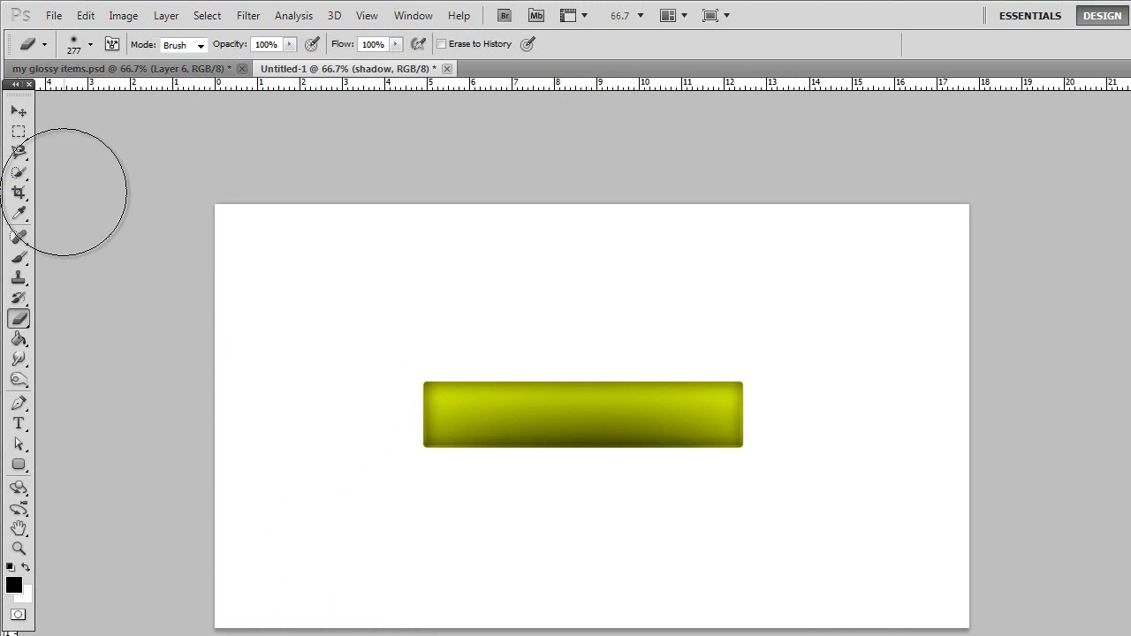
click(19, 113)
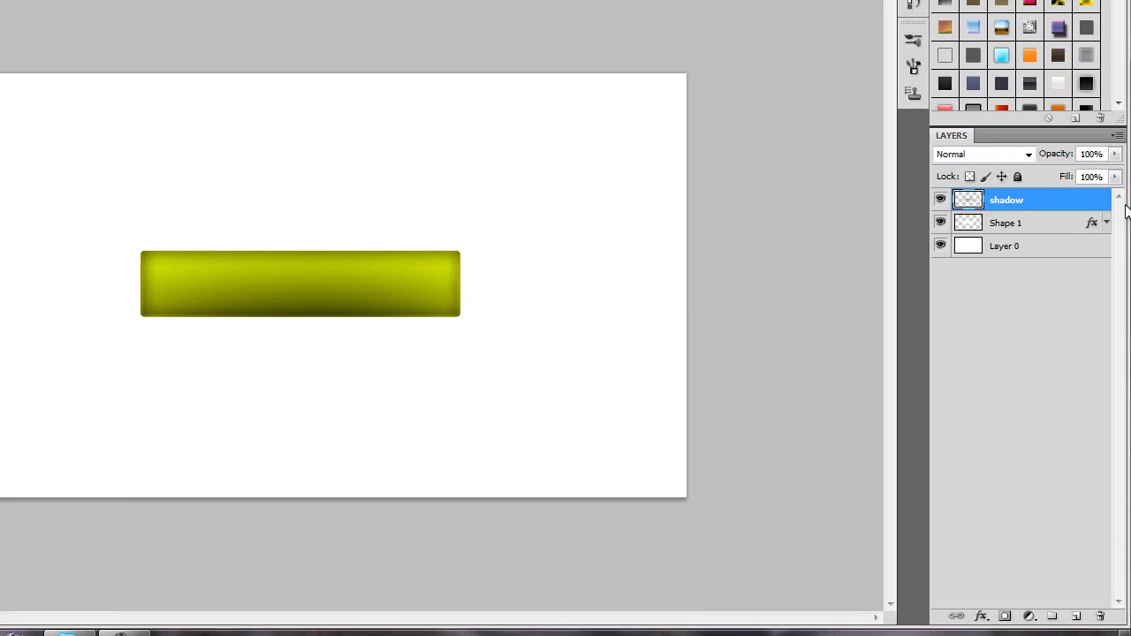
- Add a new empty layer named 'gloss glare' above the shadow layer
click(1077, 617)
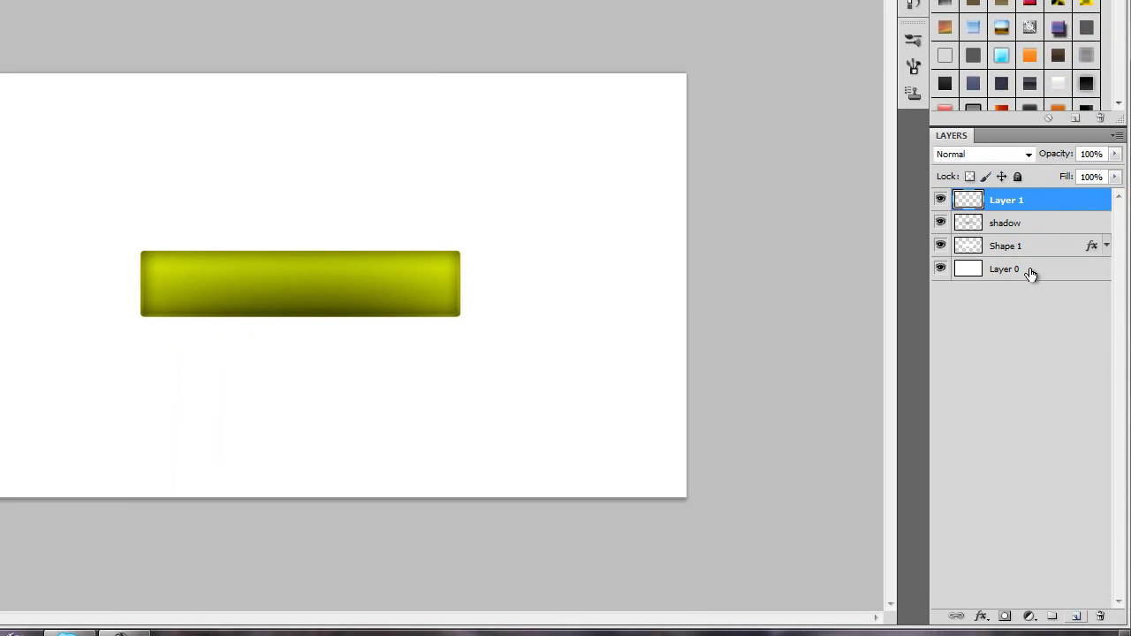
double_click(1011, 194)
text(gloss)
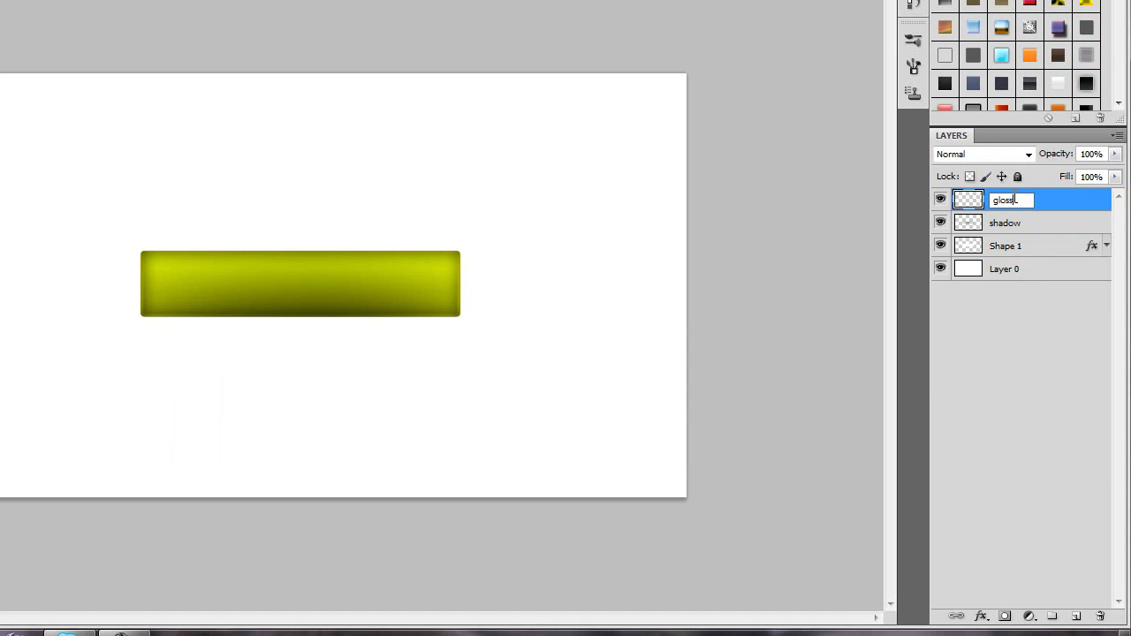
text( glare)
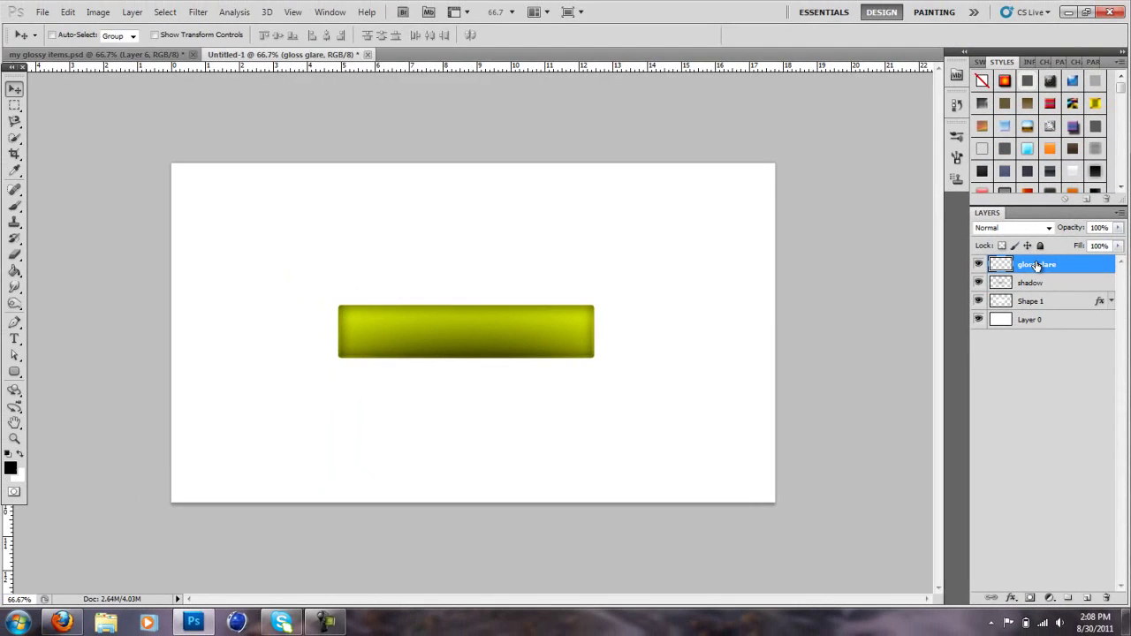
key(Return)
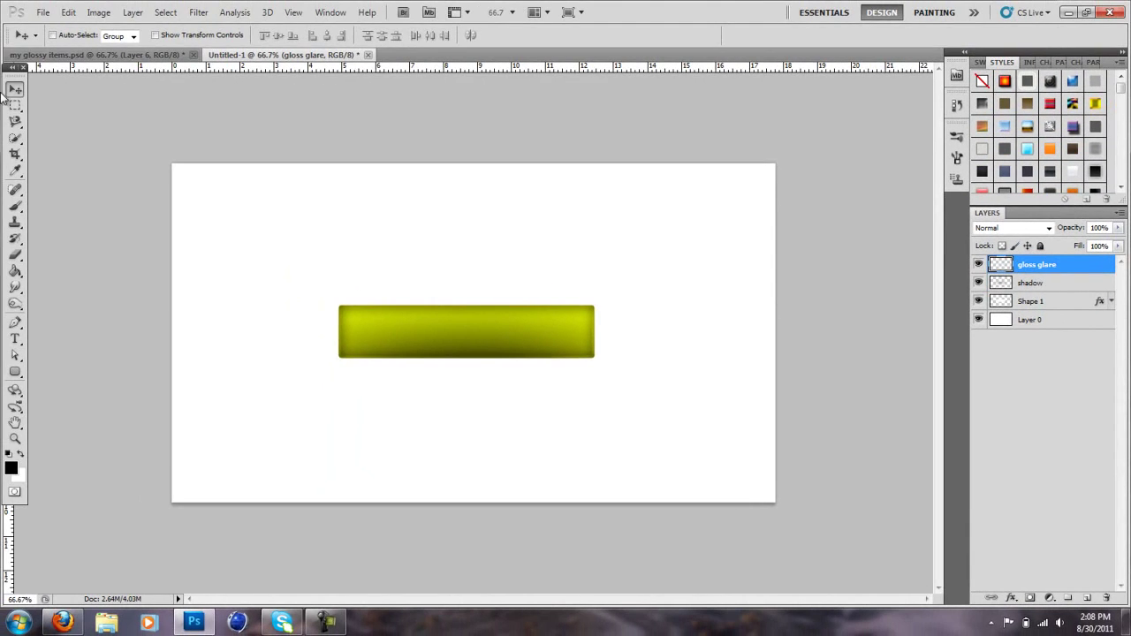
- Sketch a trial Freeform Pen path, step it back, and return to the standard Pen tool
click(15, 323)
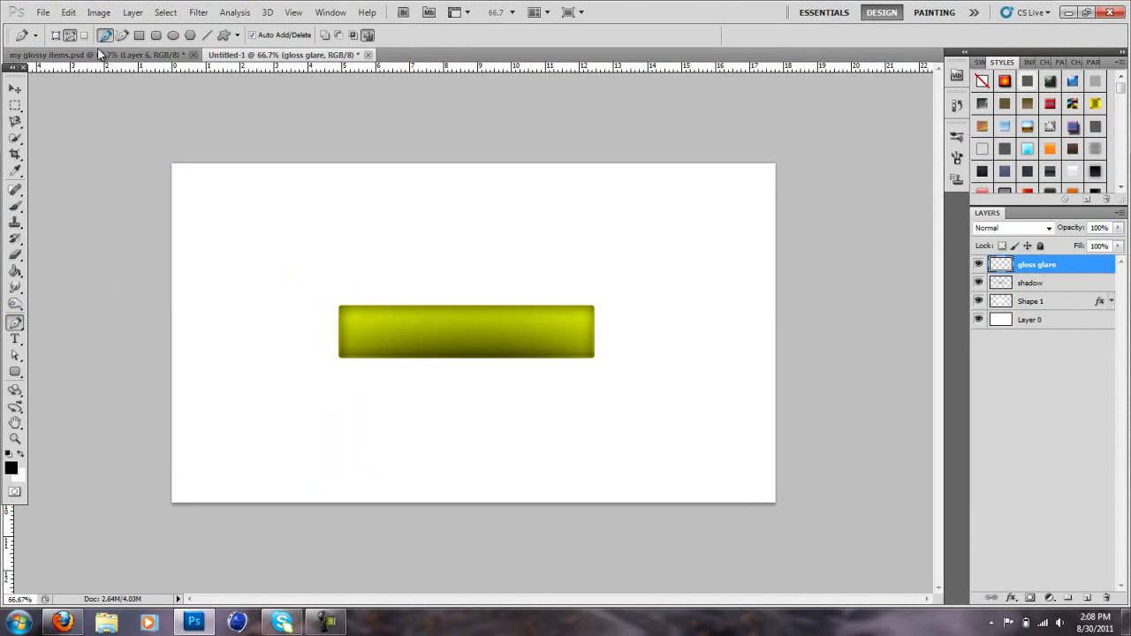
click(122, 35)
mouse_move(227, 179)
mouse_down()
mouse_move(250, 235)
mouse_move(262, 298)
mouse_up()
click(68, 13)
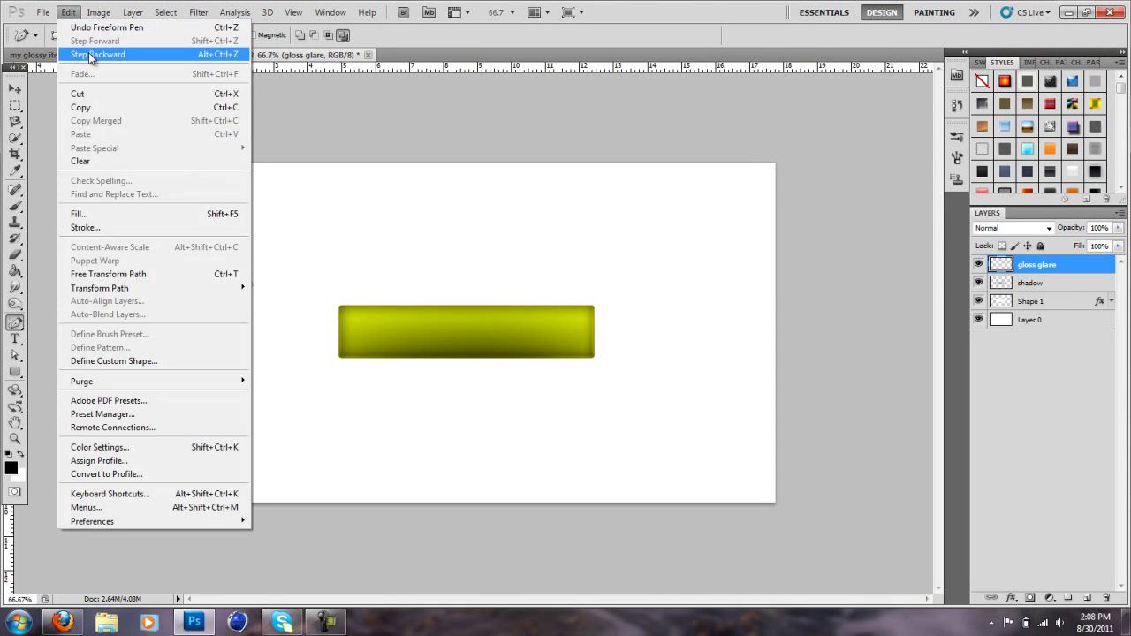
click(92, 56)
key(shift+p)
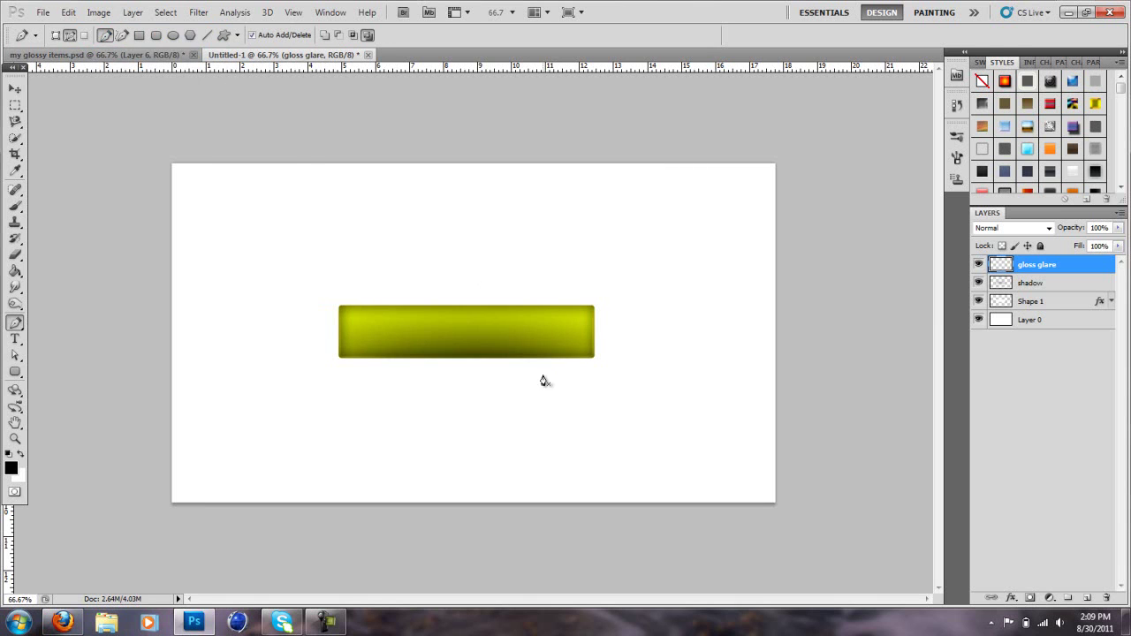
- Draw a closed pen path across the bar's top corners, curving its lower edge back to the left edge
click(334, 296)
click(596, 293)
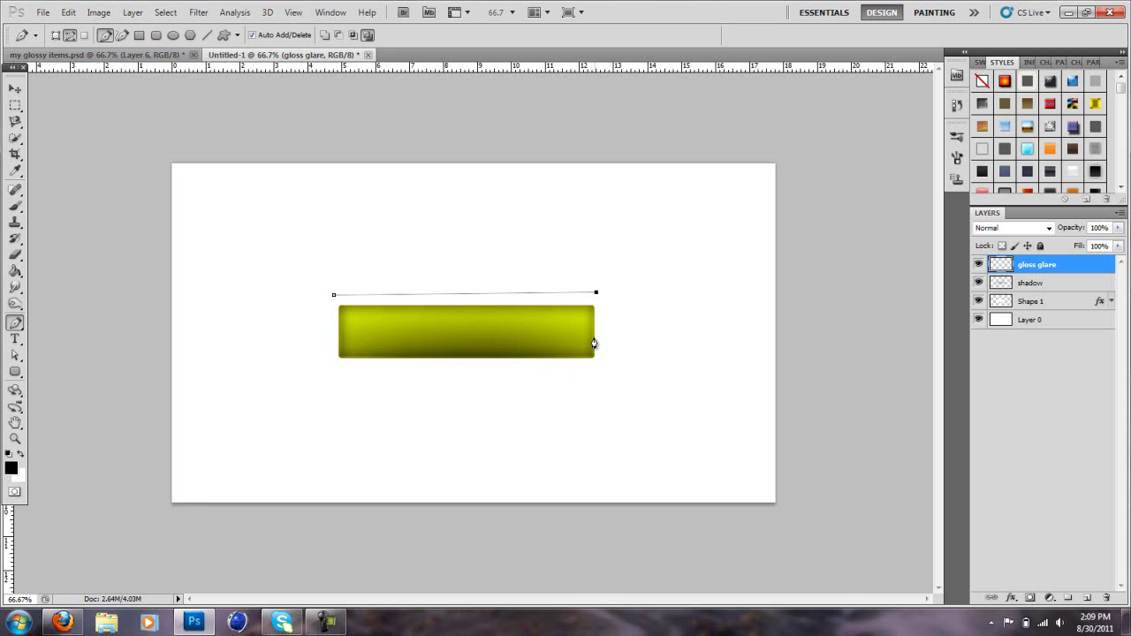
click(594, 338)
drag(333, 322, 254, 324)
- Fill the drawn path with white on the gloss glare layer
right_click(588, 306)
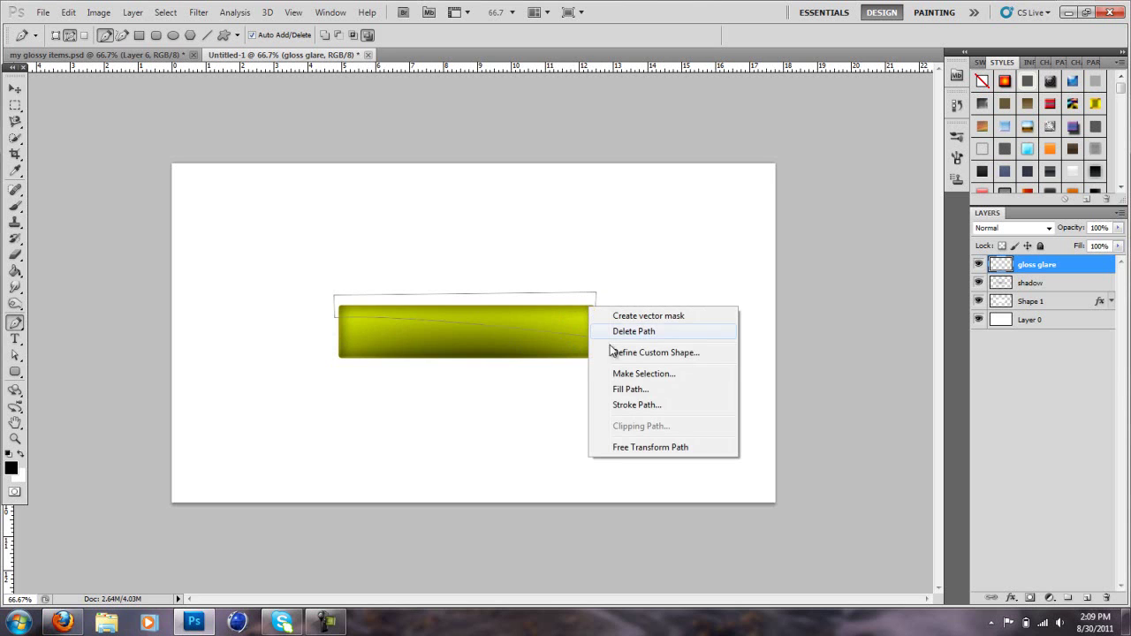
click(627, 390)
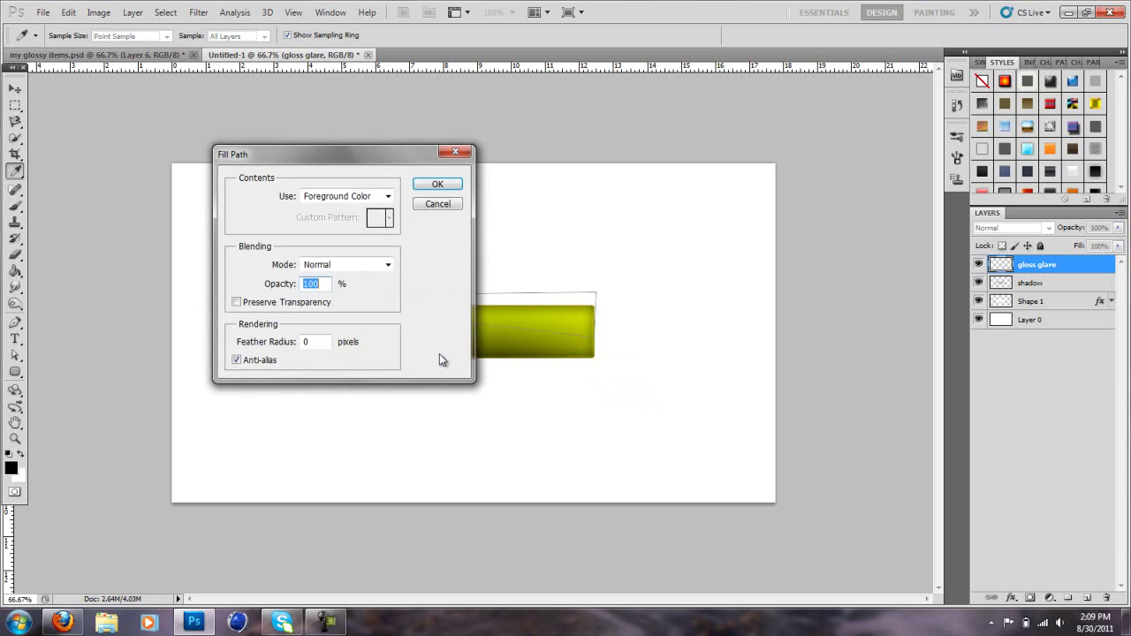
click(388, 197)
click(362, 238)
drag(686, 258, 653, 188)
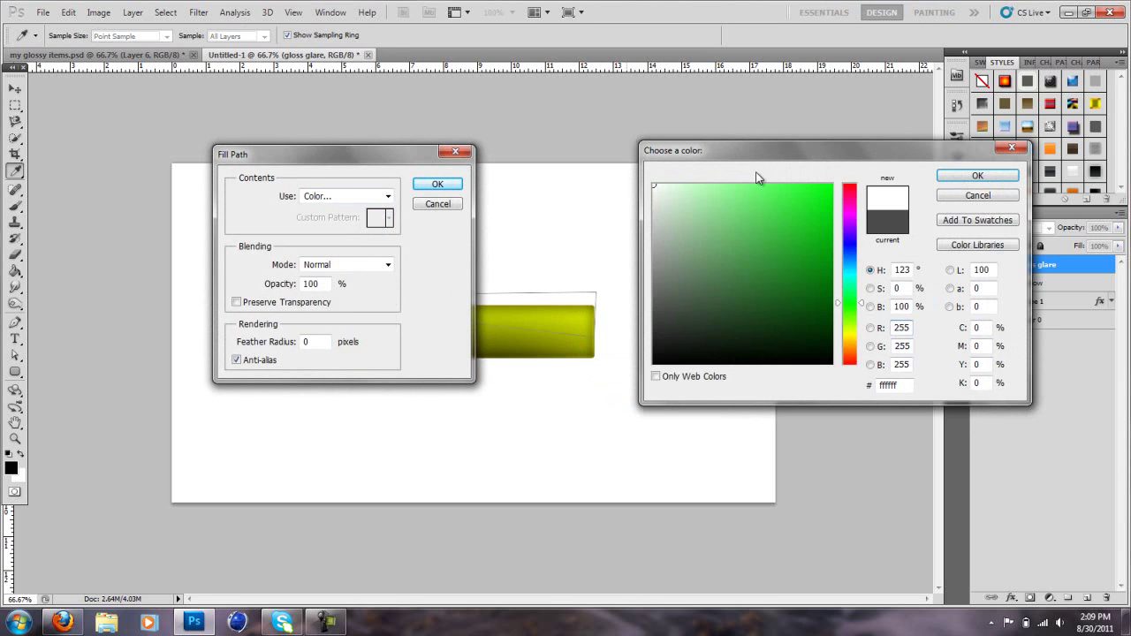
click(978, 177)
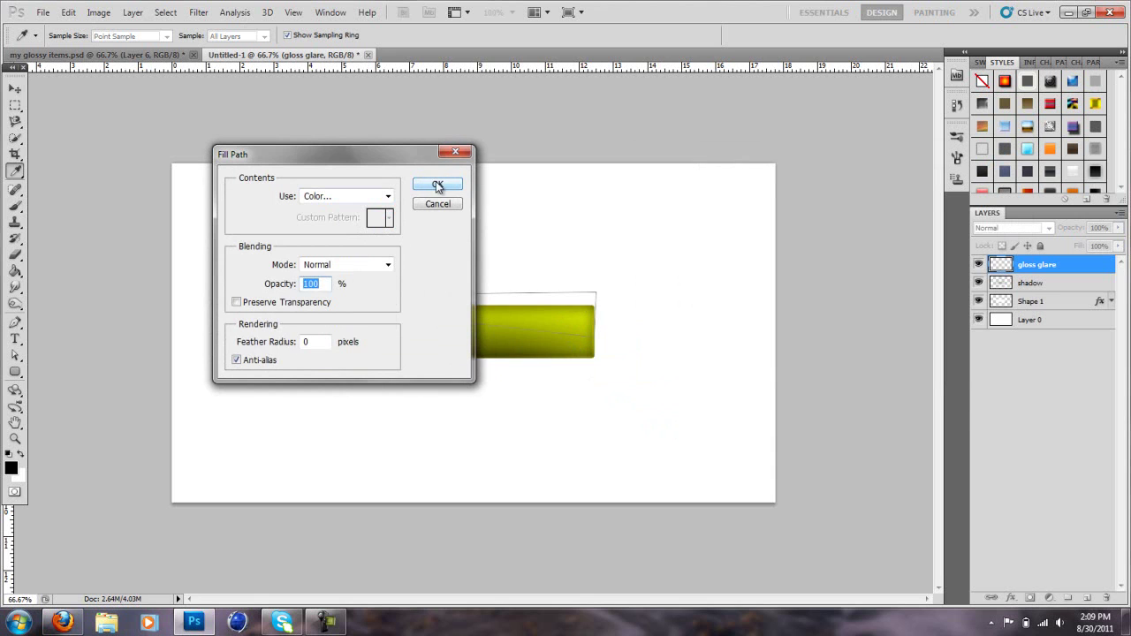
click(436, 185)
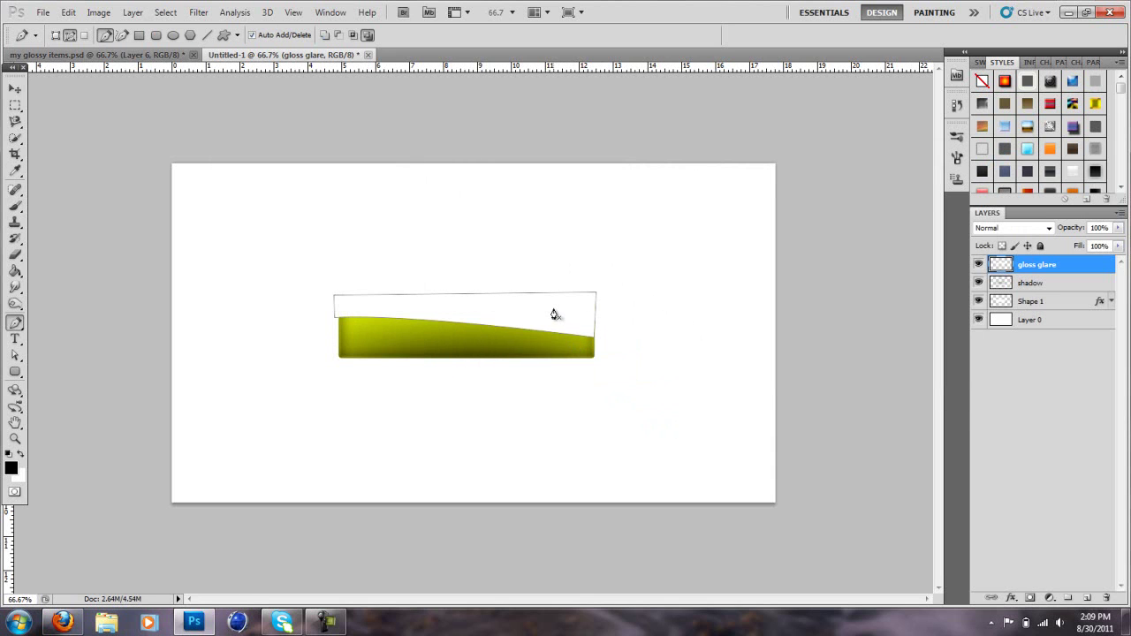
- Turn the path into a selection, then deselect it
right_click(554, 314)
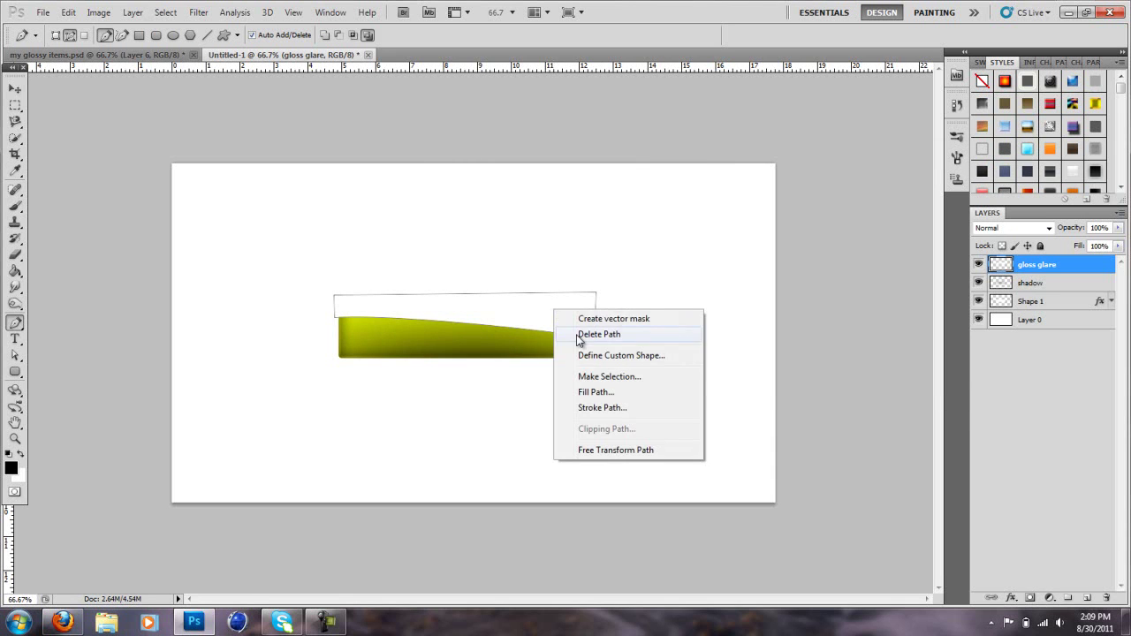
click(601, 377)
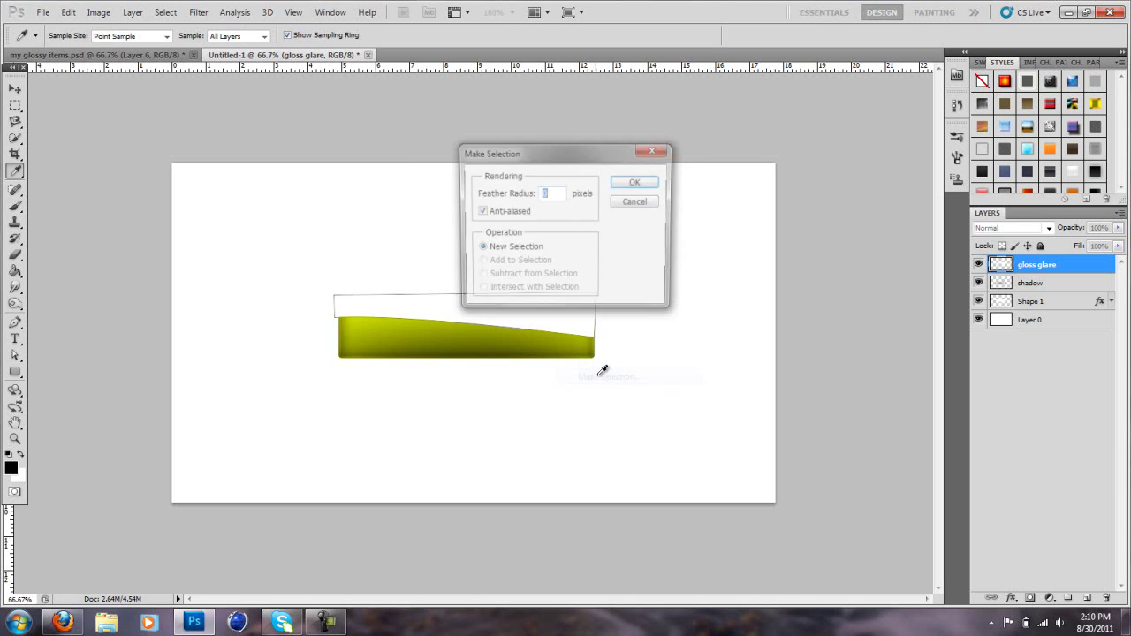
click(641, 184)
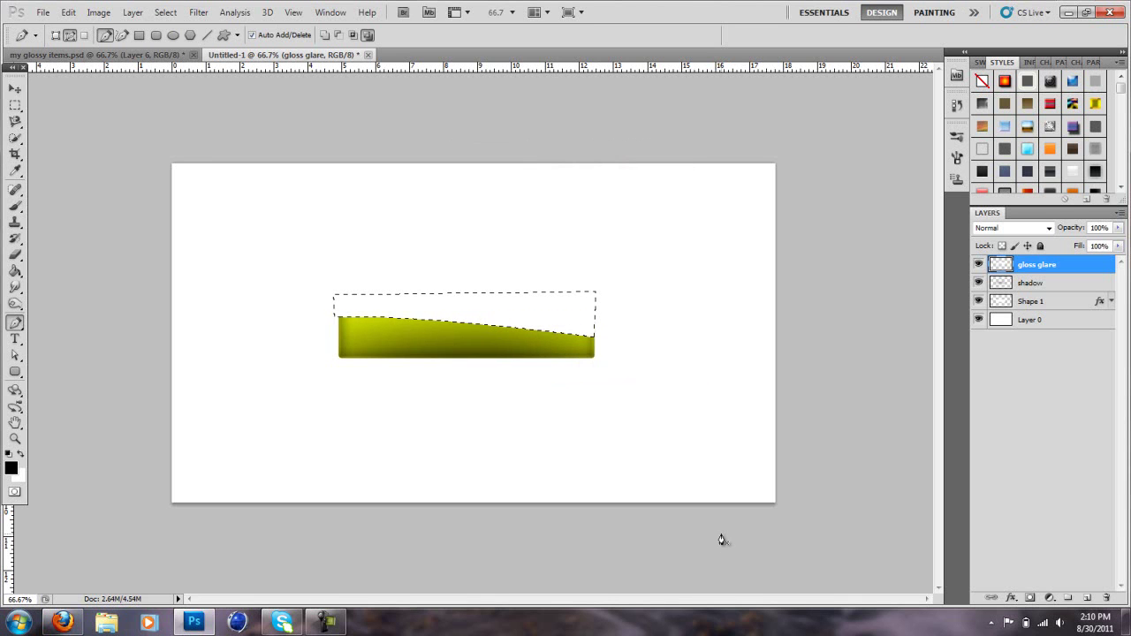
key(ctrl+d)
click(15, 89)
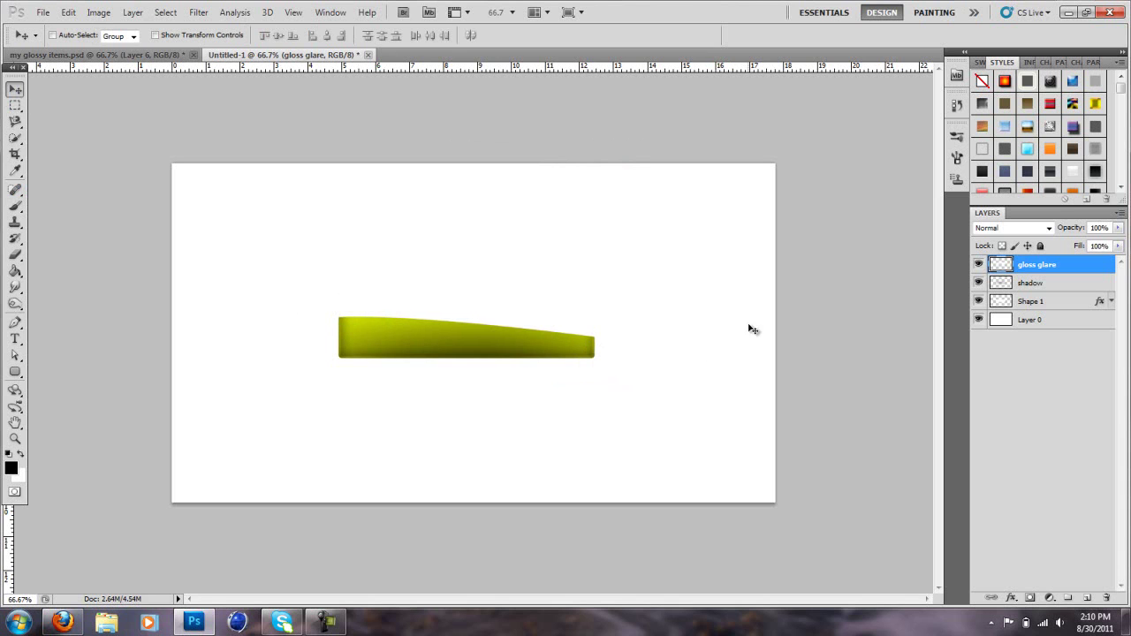
click(142, 54)
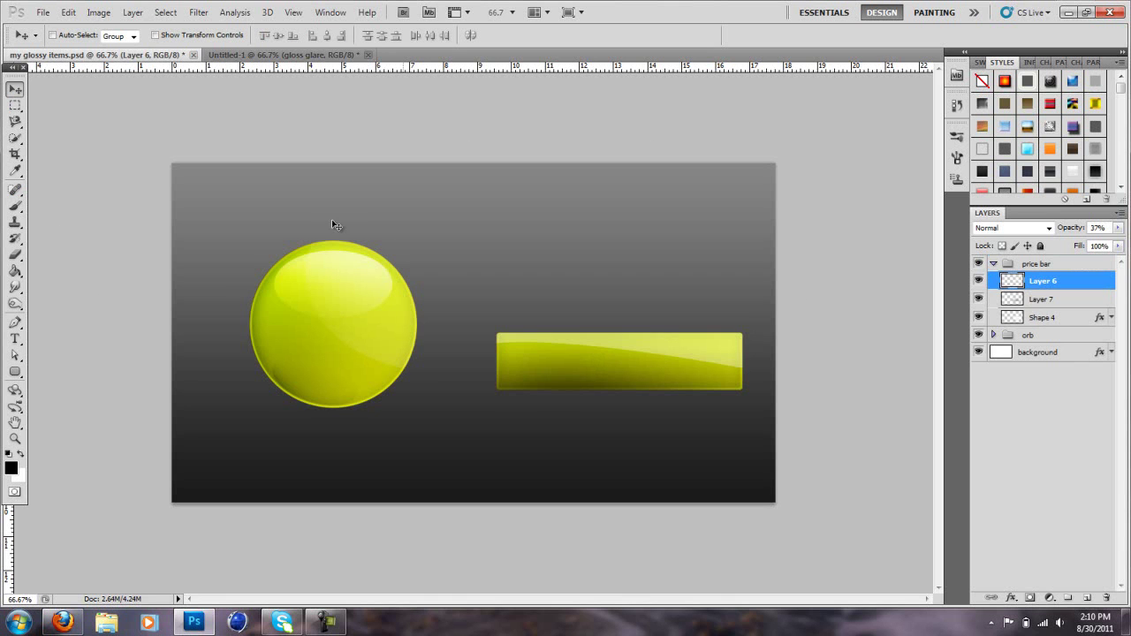
click(979, 281)
click(980, 281)
double_click(1078, 282)
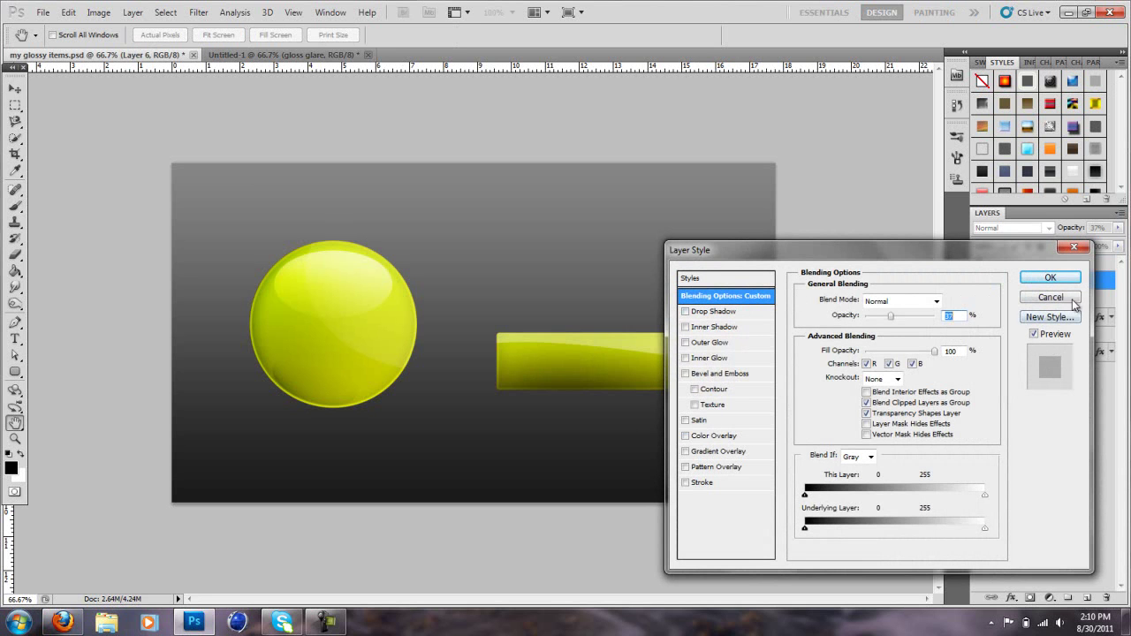
click(1072, 297)
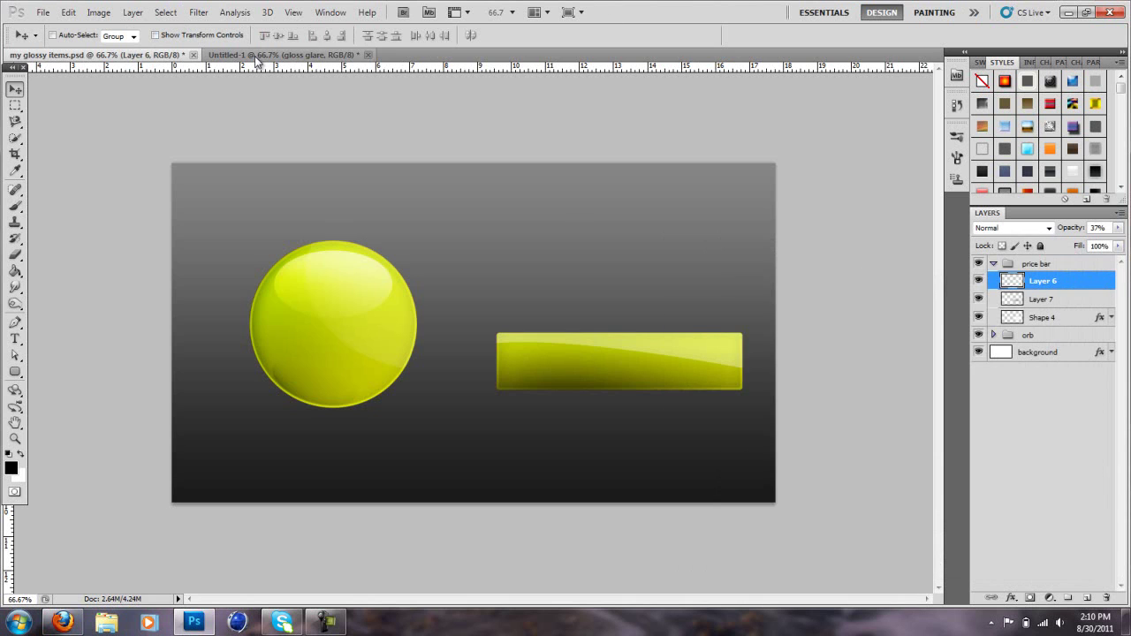
click(255, 56)
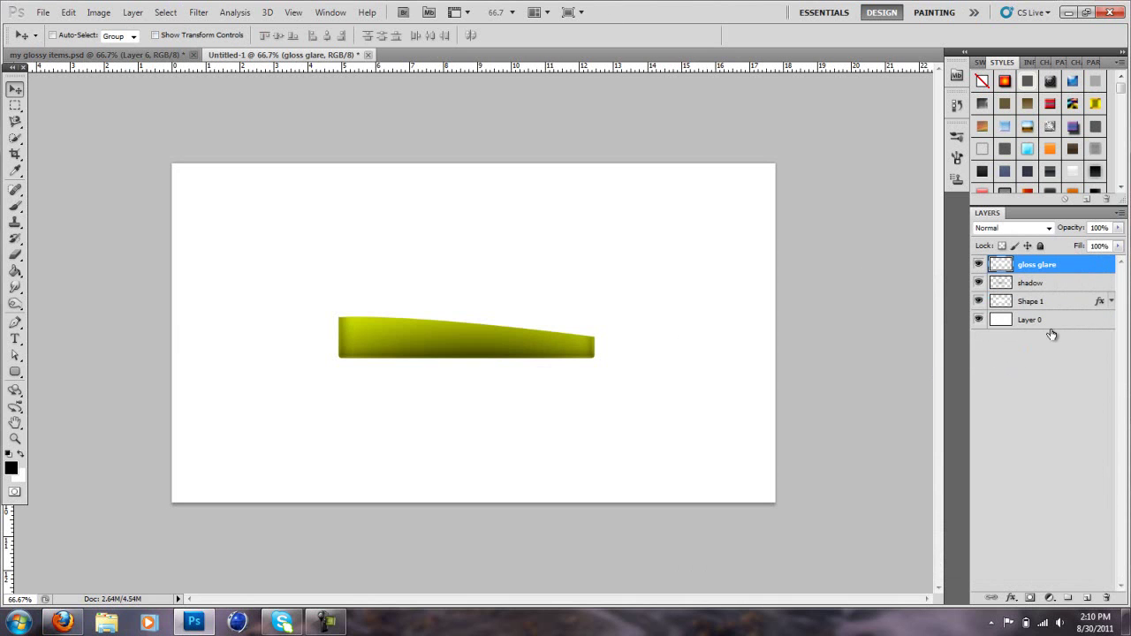
- Select Layer 0 and fill it black with the Paint Bucket
click(1058, 323)
double_click(1057, 322)
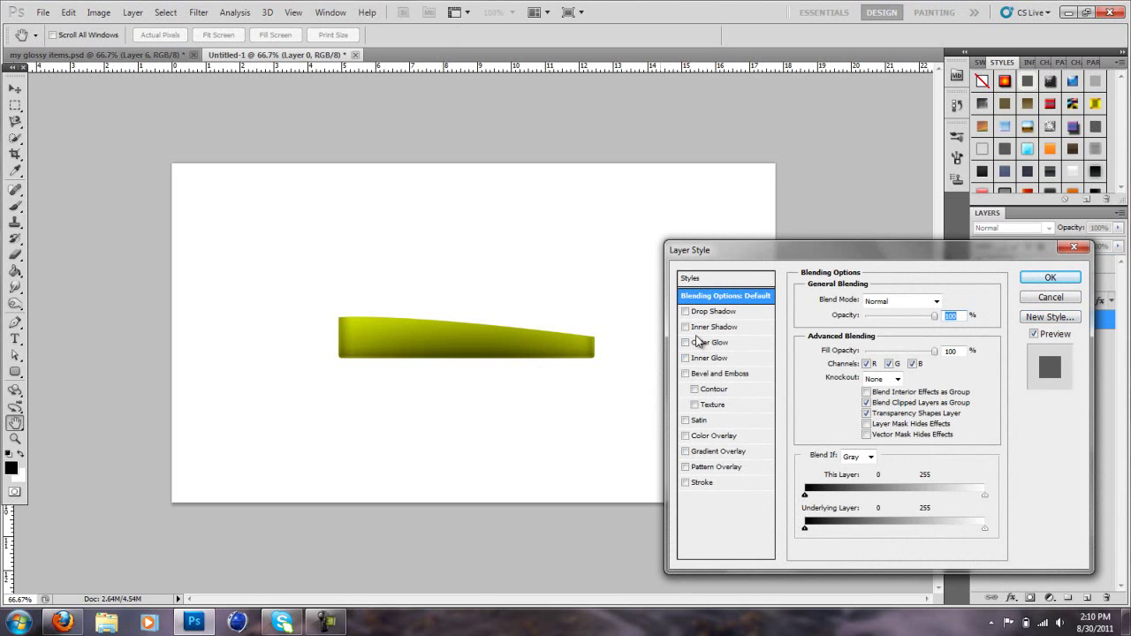
click(1050, 297)
click(15, 272)
click(260, 406)
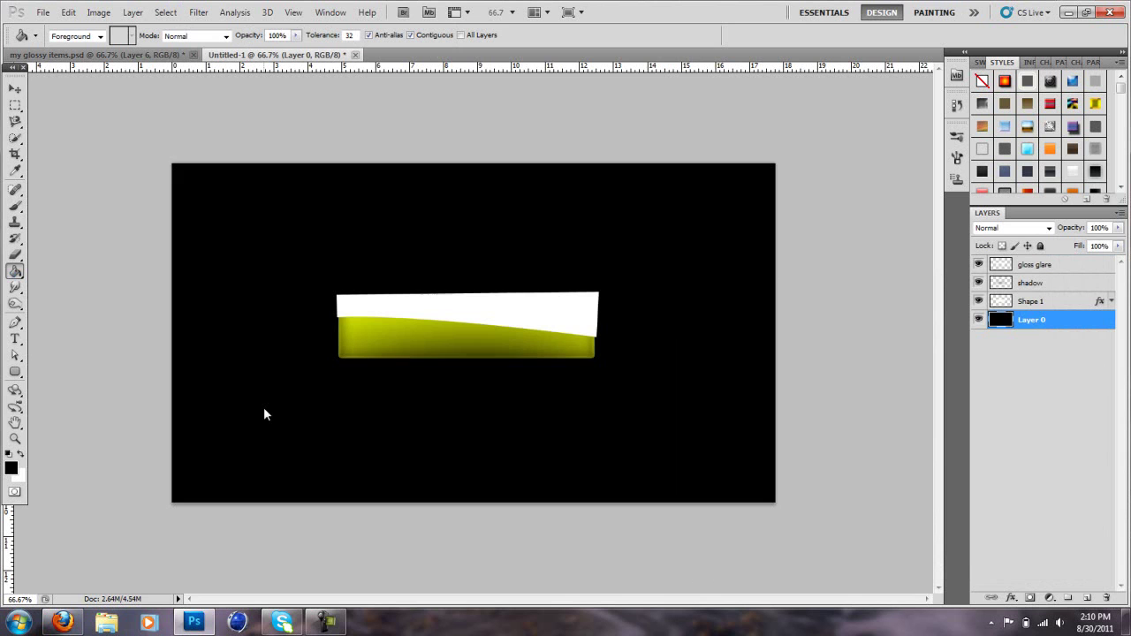
- Give Layer 0 a Gradient Overlay and a grey 787878 Color Overlay at about 39% opacity
double_click(1080, 323)
click(715, 451)
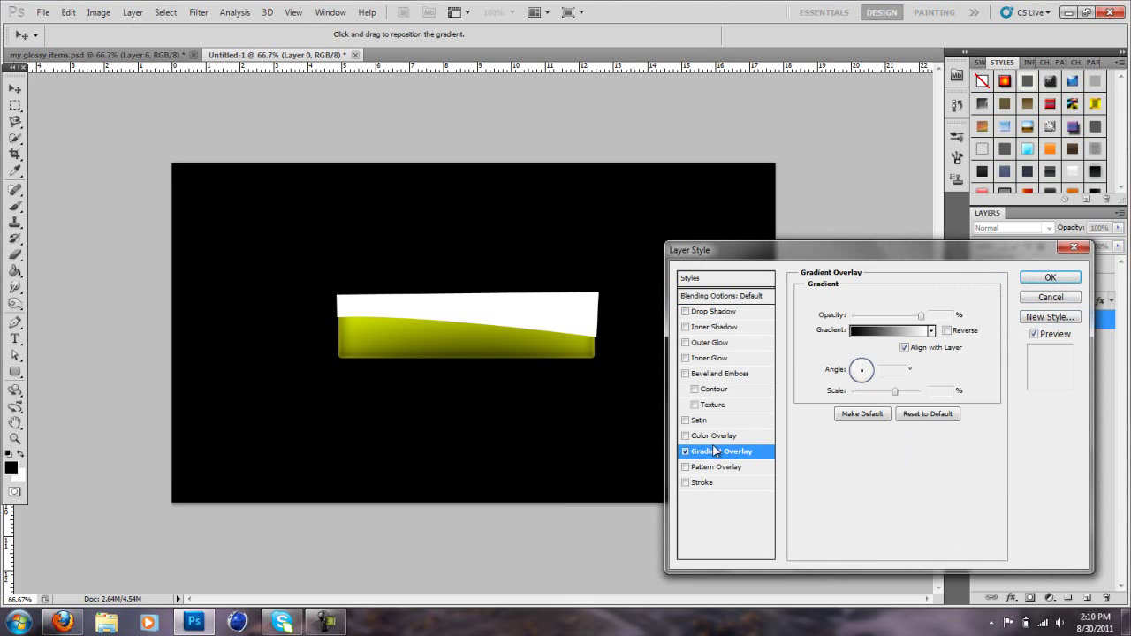
click(715, 435)
click(938, 301)
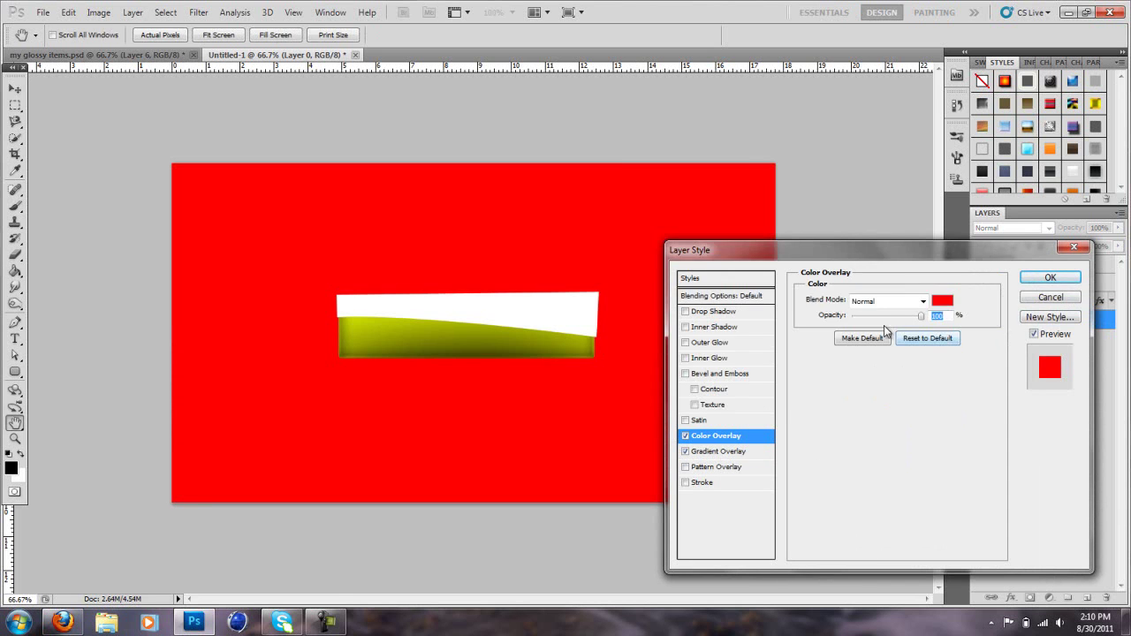
click(654, 279)
click(990, 176)
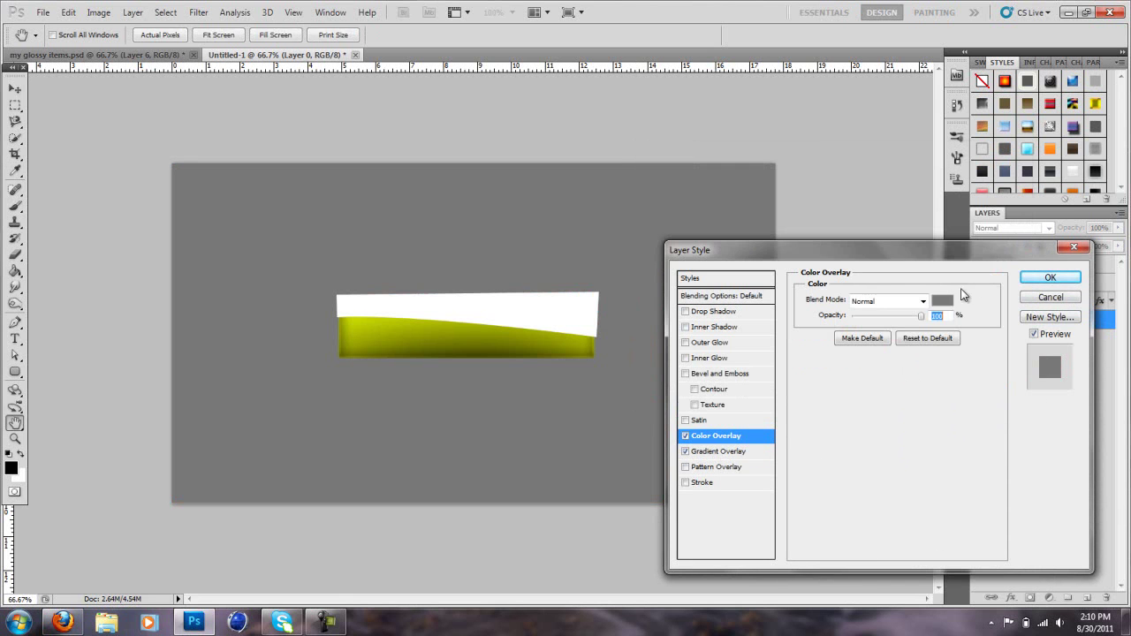
drag(921, 316, 888, 316)
click(1042, 281)
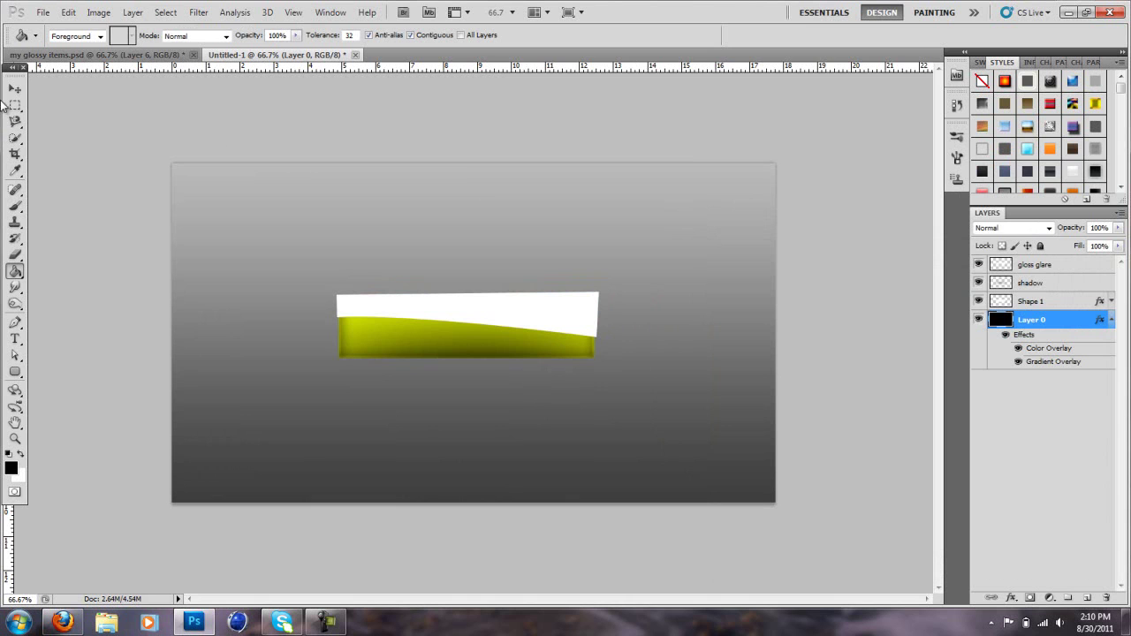
click(14, 91)
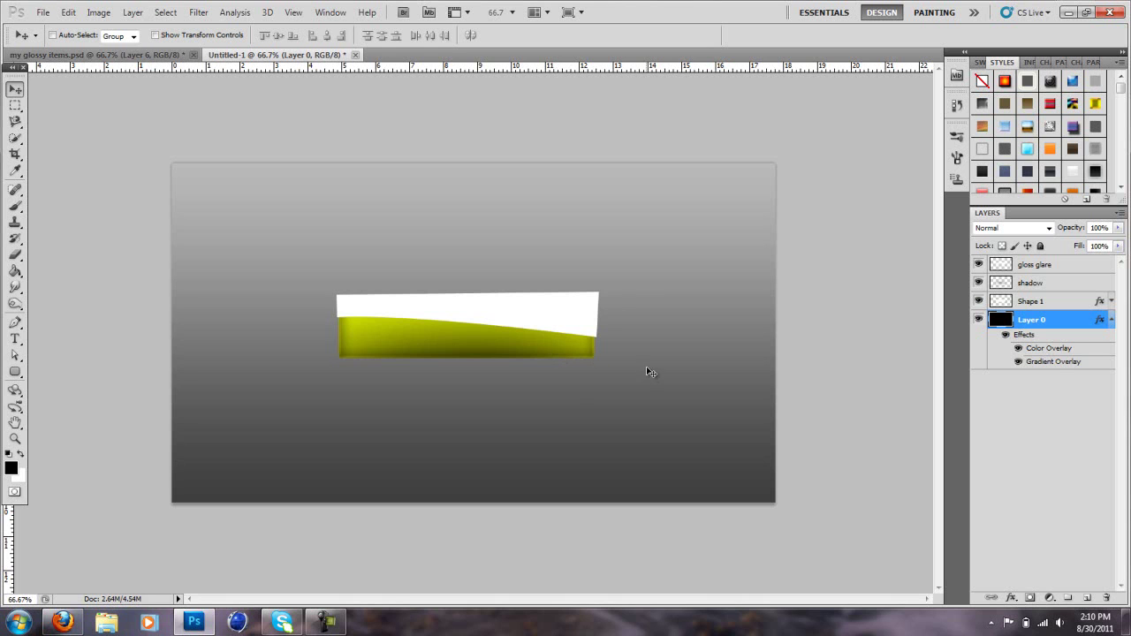
- On the gloss glare layer, load Shape 1's outline, invert it, and delete the glare outside the bar
click(1111, 324)
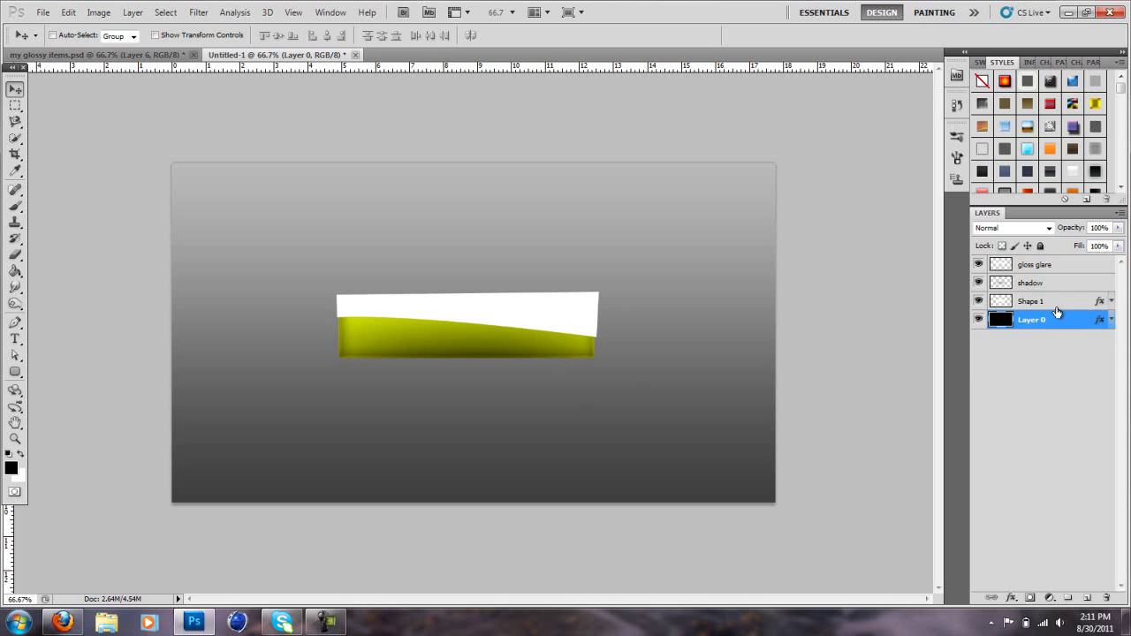
click(1074, 270)
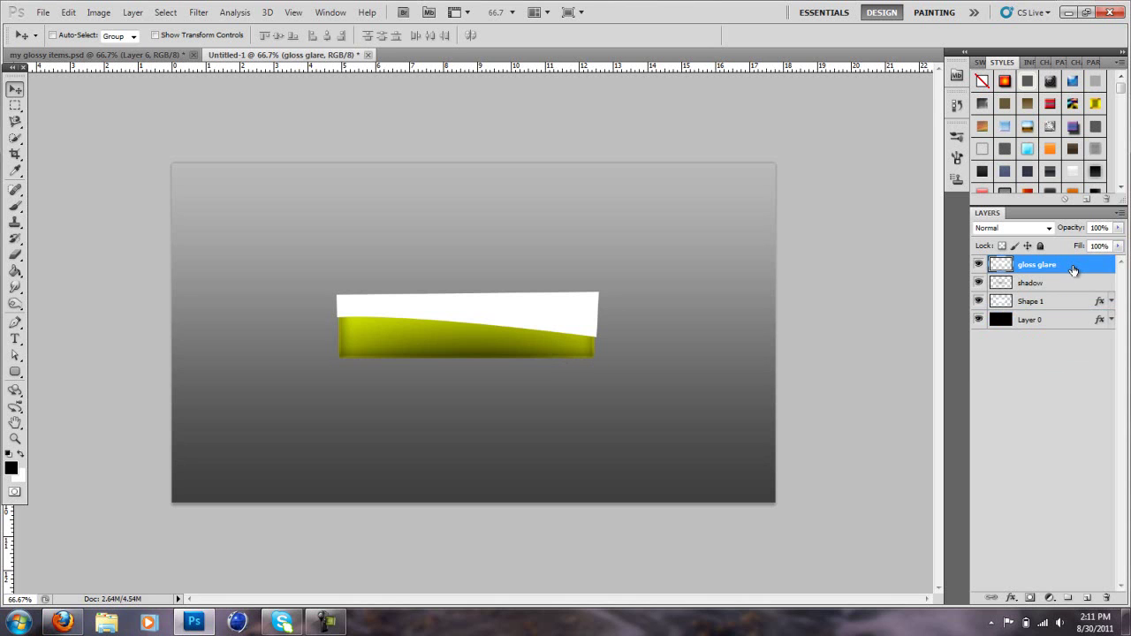
ctrl+click(1001, 303)
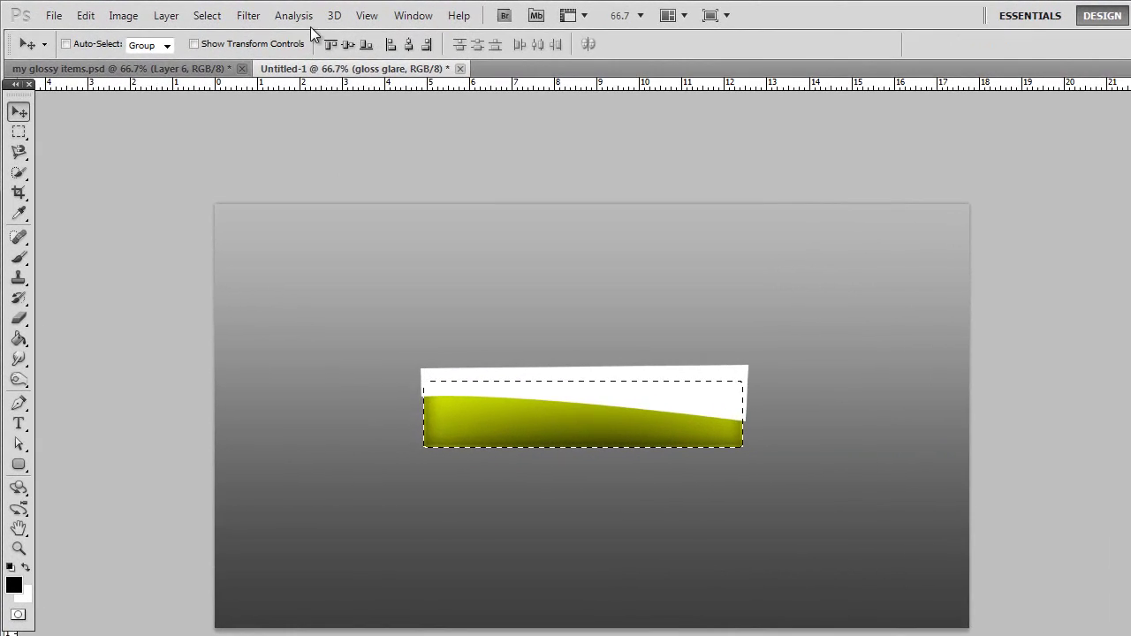
click(210, 17)
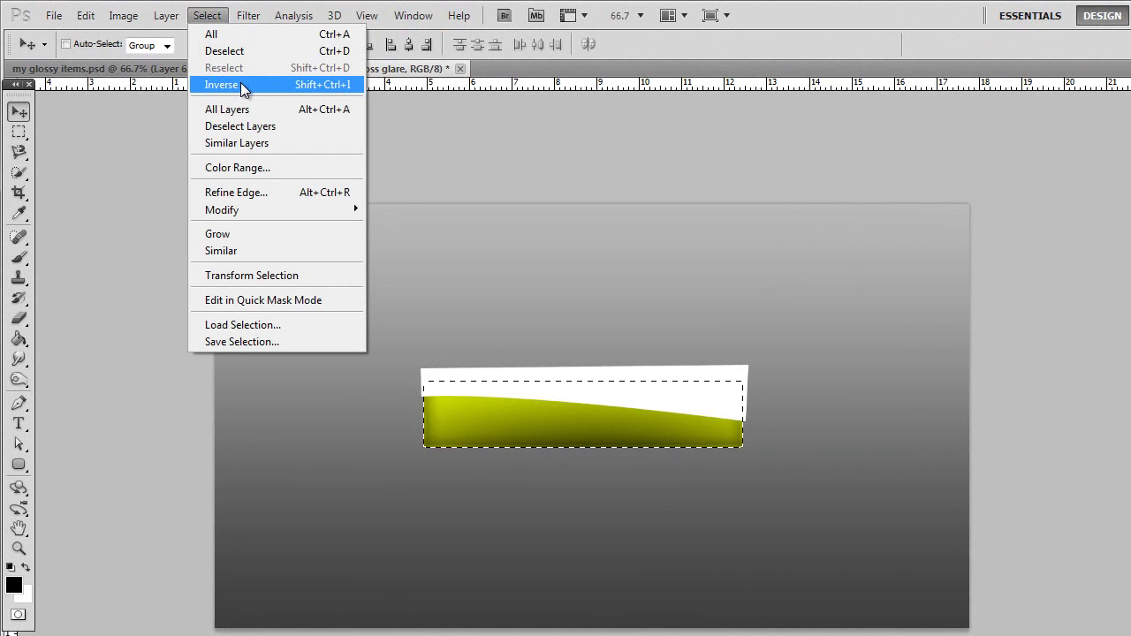
click(241, 85)
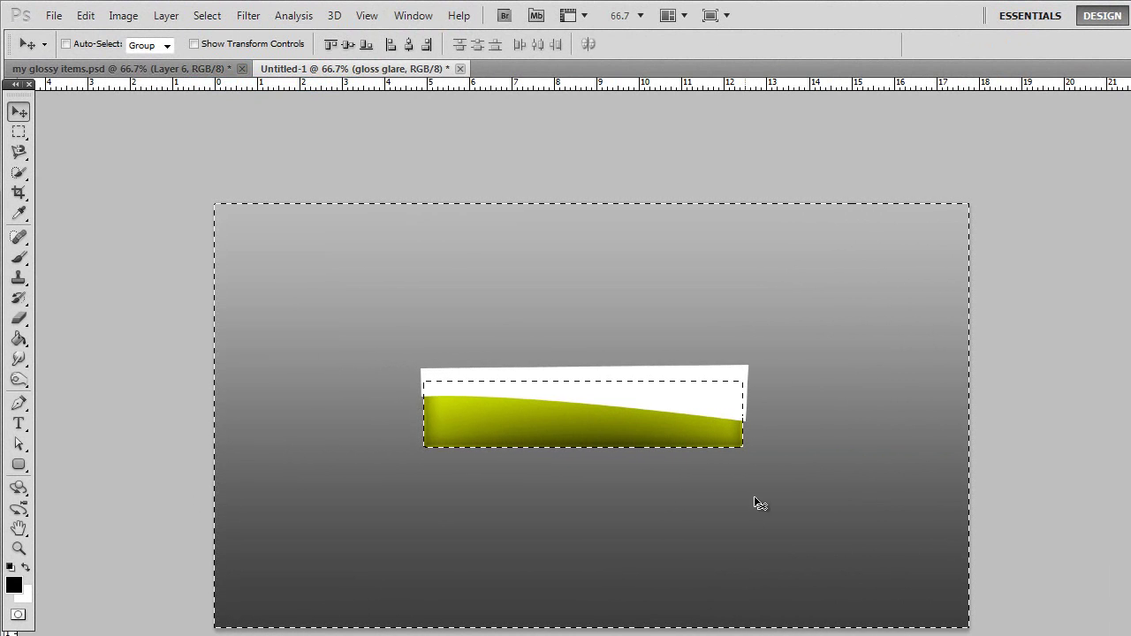
key(e)
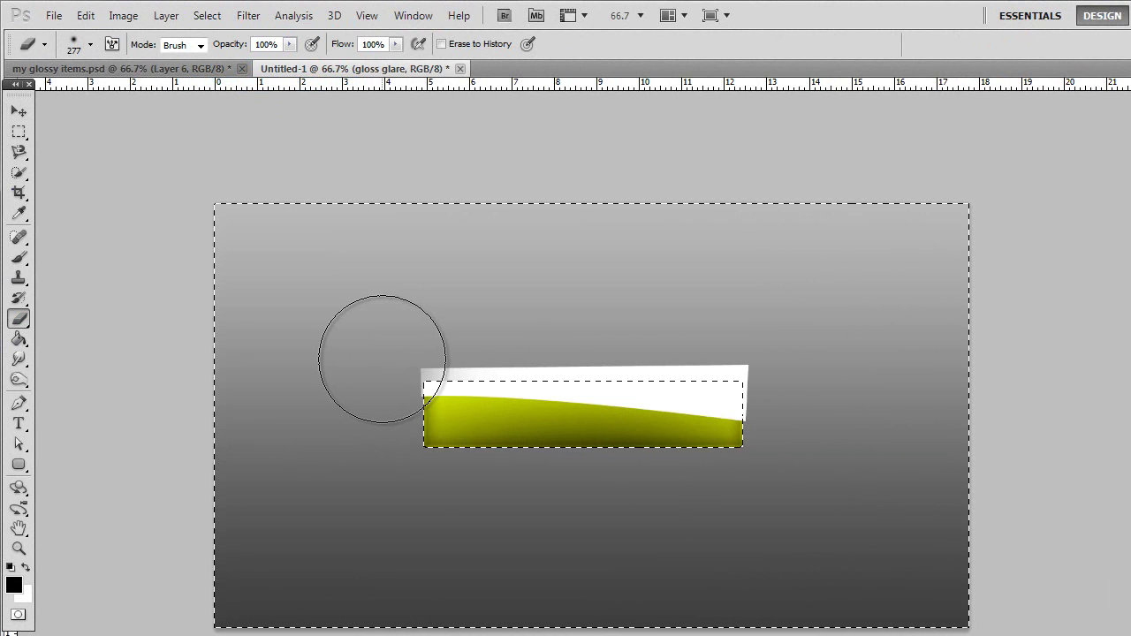
mouse_move(383, 358)
mouse_down()
mouse_move(447, 375)
mouse_move(381, 367)
mouse_up()
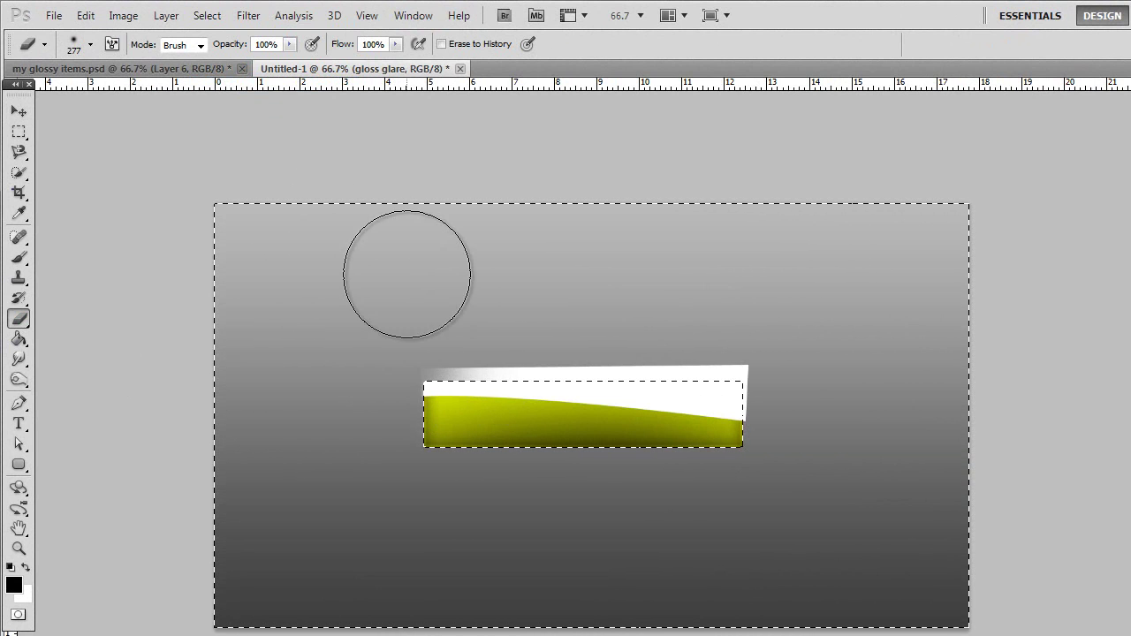
key(Delete)
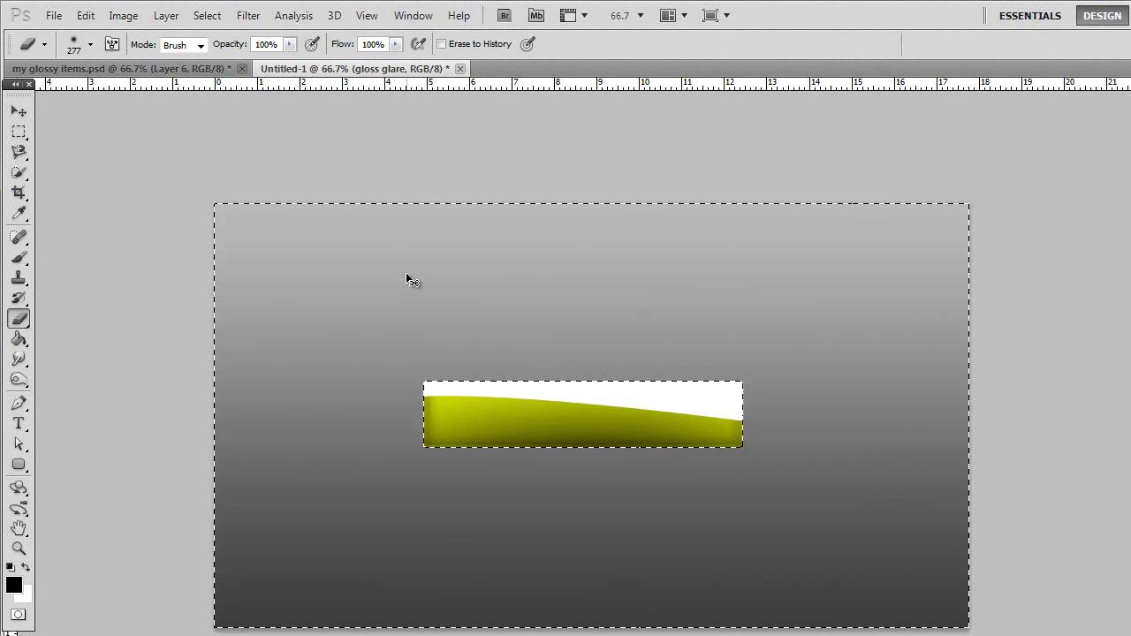
key(ctrl+d)
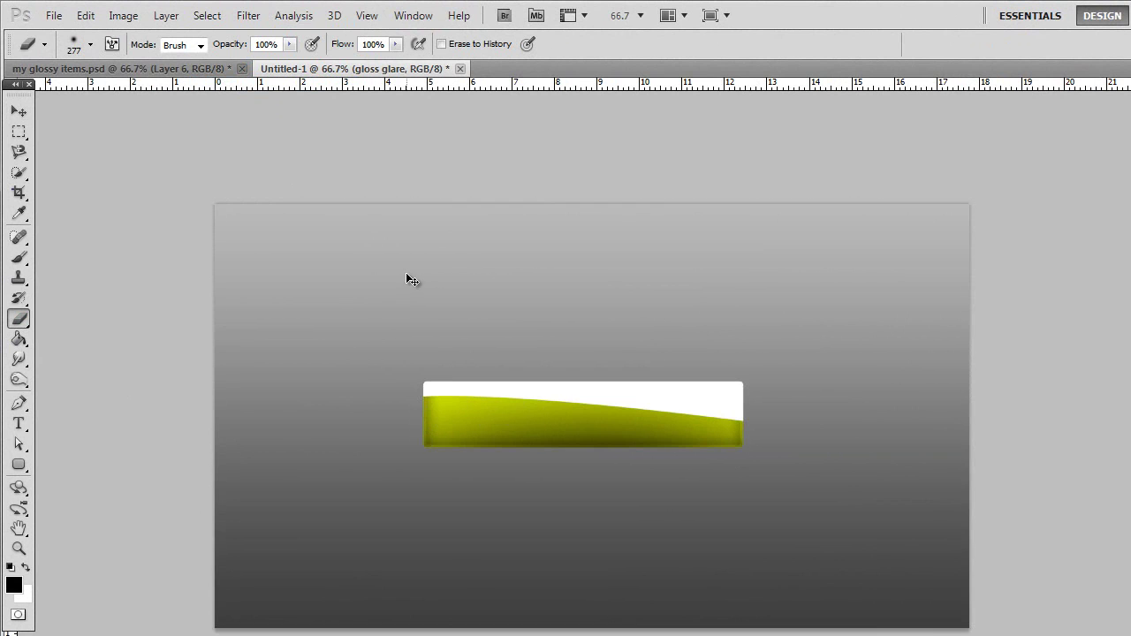
click(18, 112)
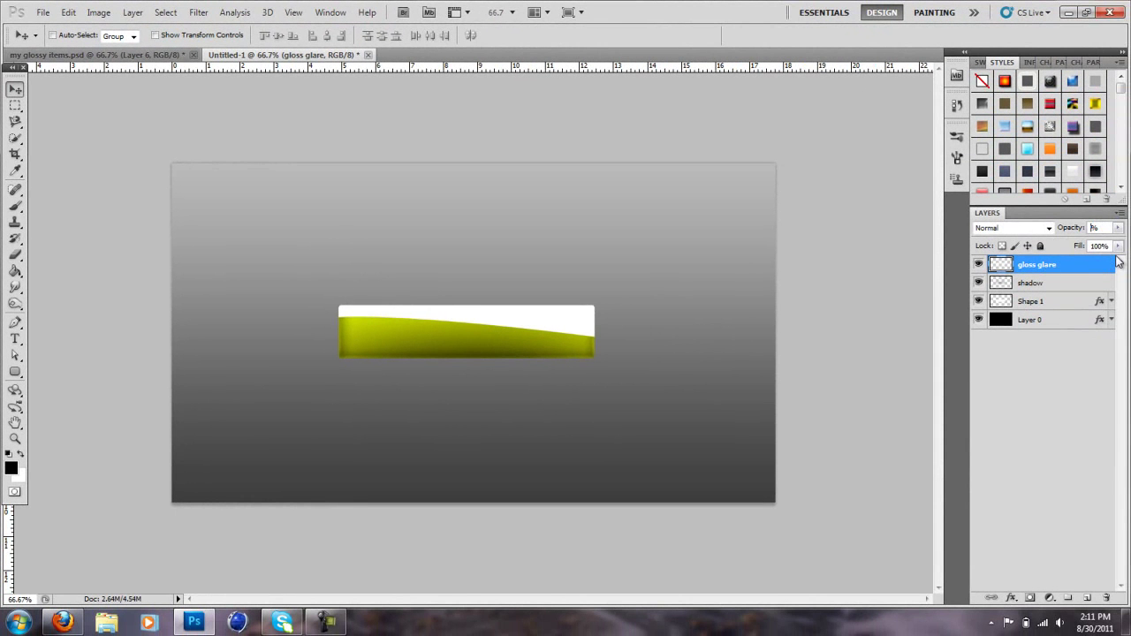
- Lower the gloss glare layer's opacity, first to 37%, then down to 14%
text(37)
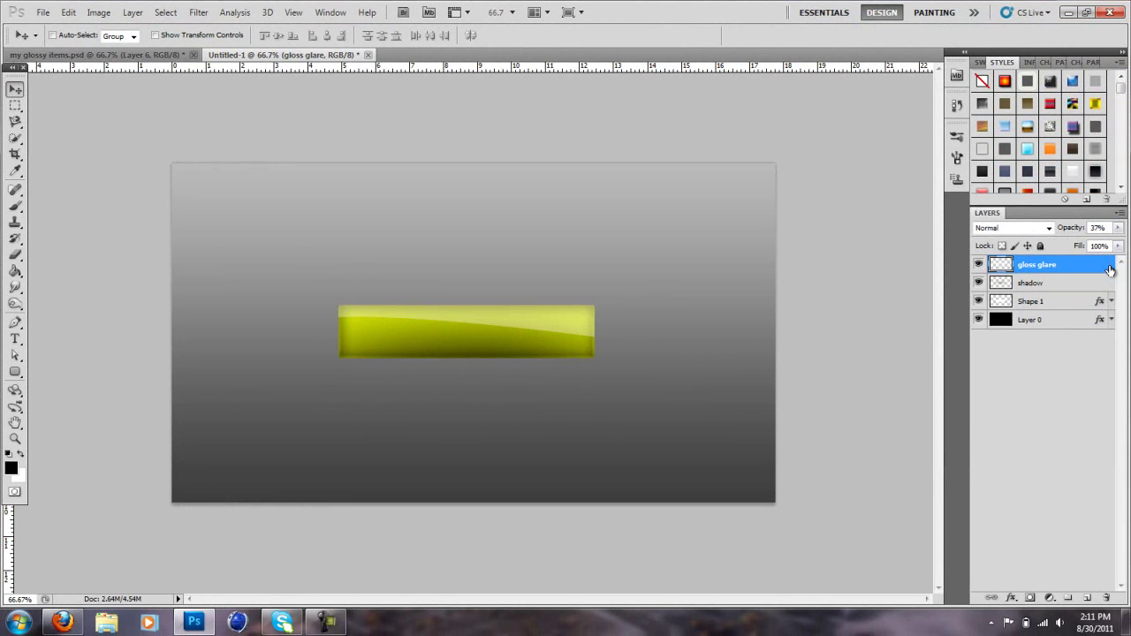
click(1109, 382)
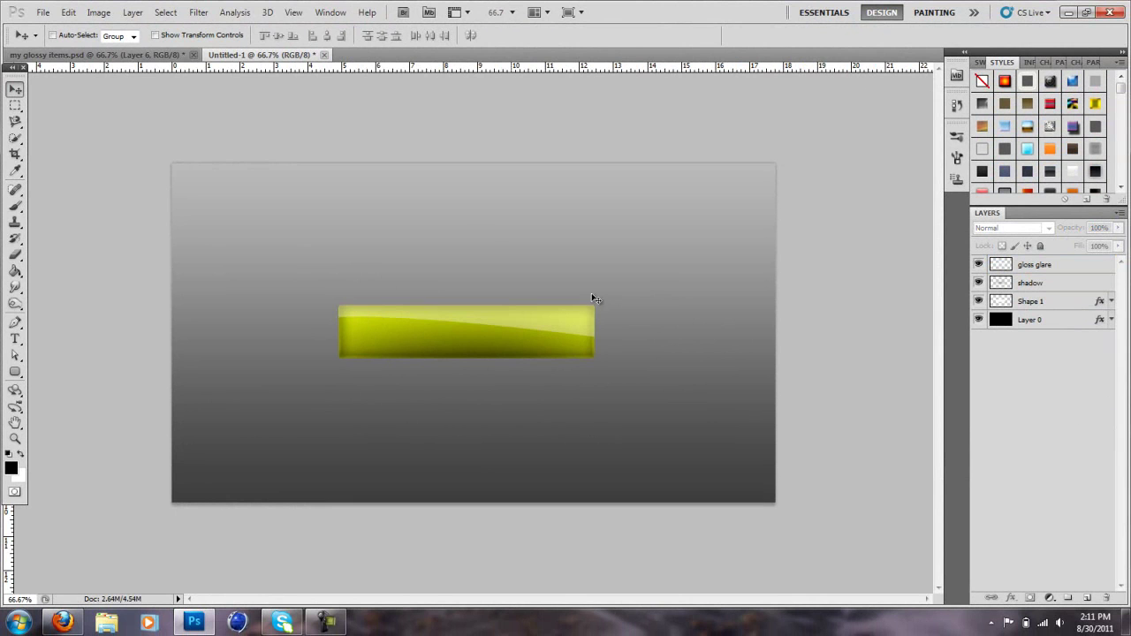
click(1071, 267)
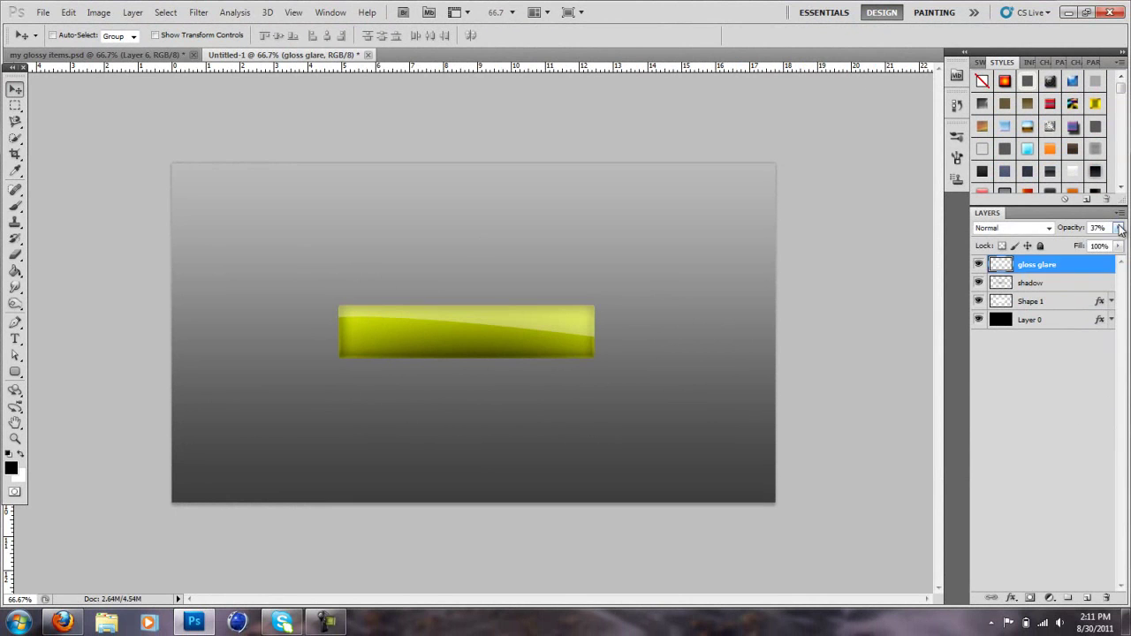
click(1118, 228)
drag(1072, 246, 1061, 245)
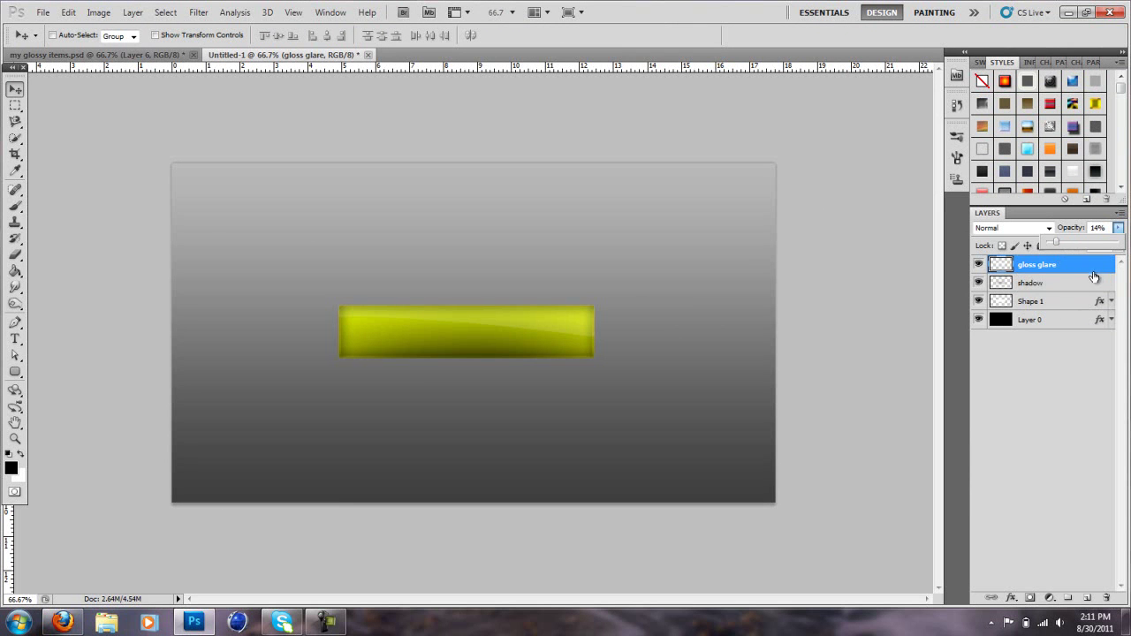
click(1088, 272)
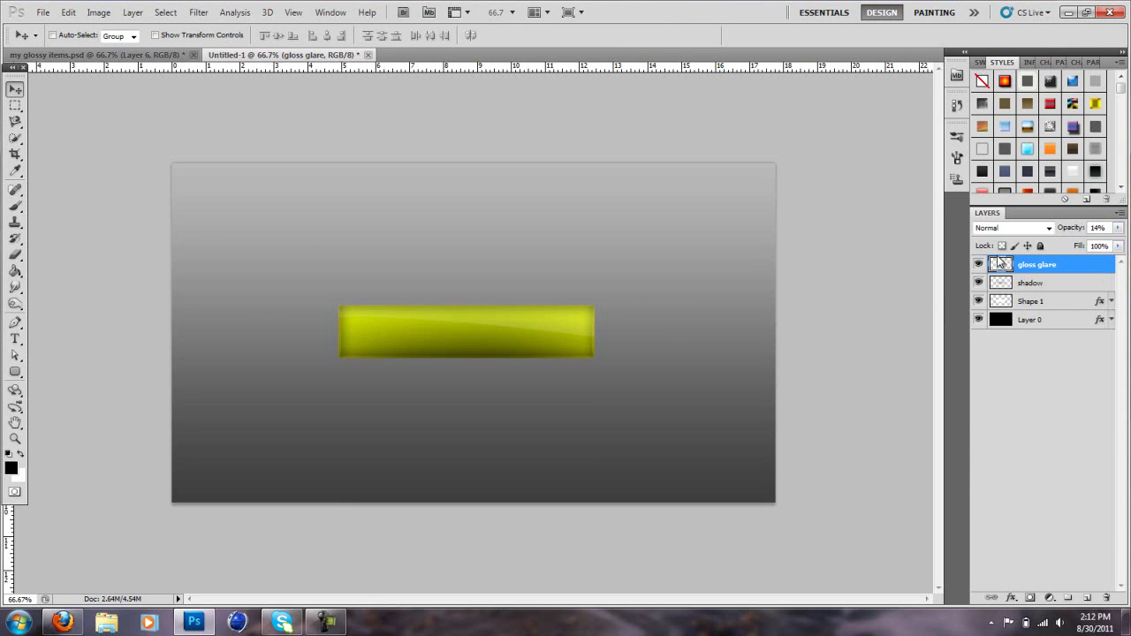
click(15, 339)
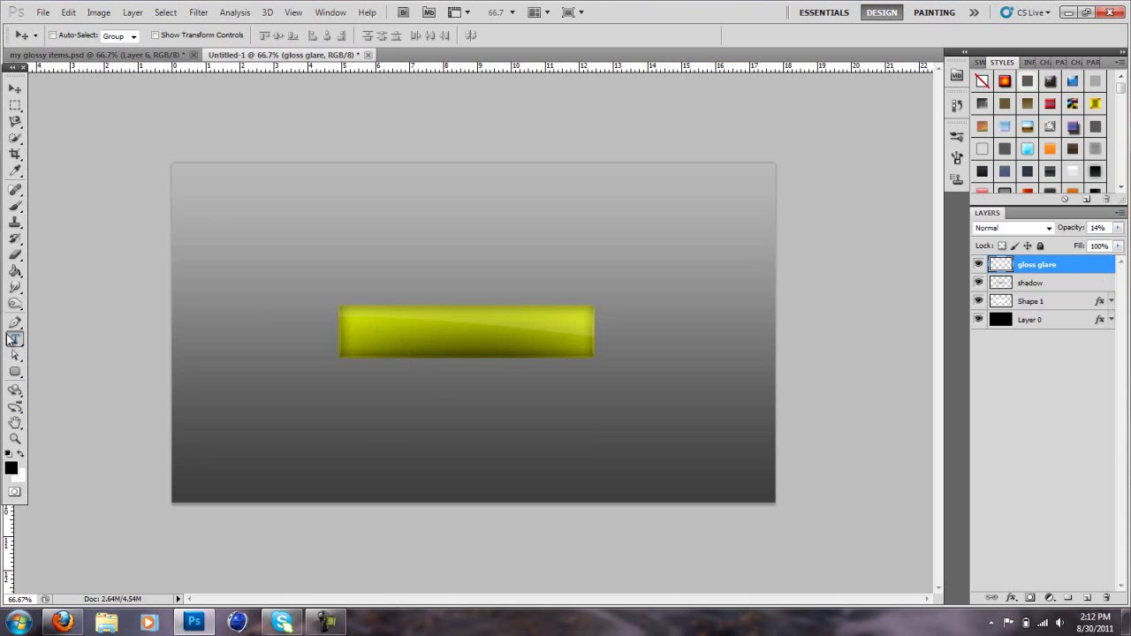
- Type the text 'LANDOFX PRICES' on the yellow bar
click(390, 331)
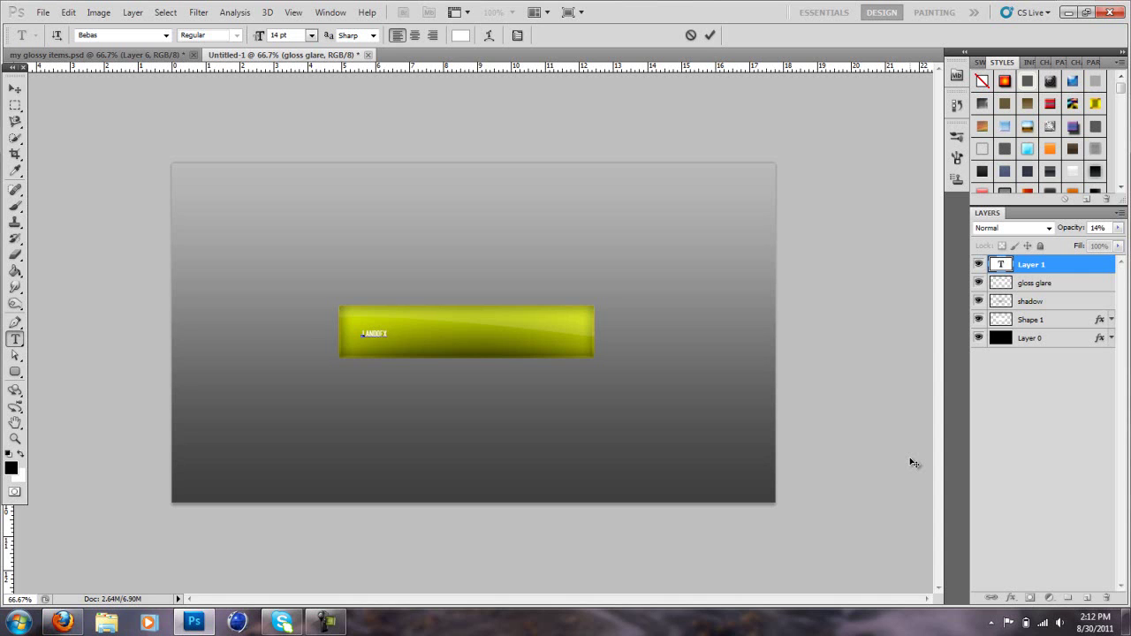
text(ICES)
click(15, 89)
- Scale the text to about 417% and nudge it to centre it on the bar
key(ctrl+t)
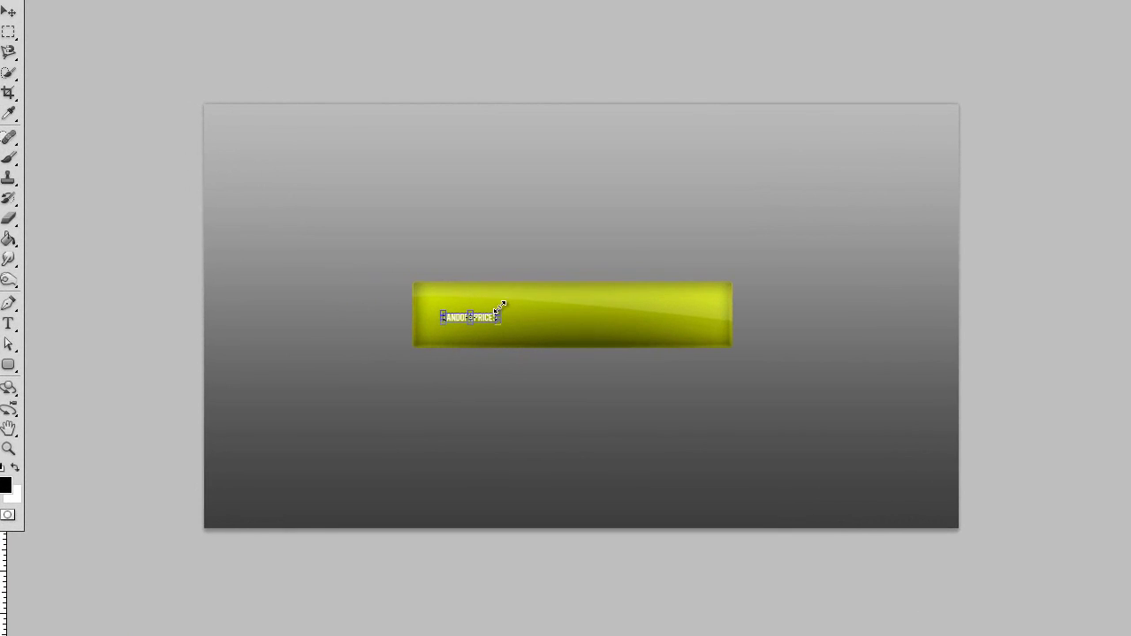
drag(568, 280, 664, 243)
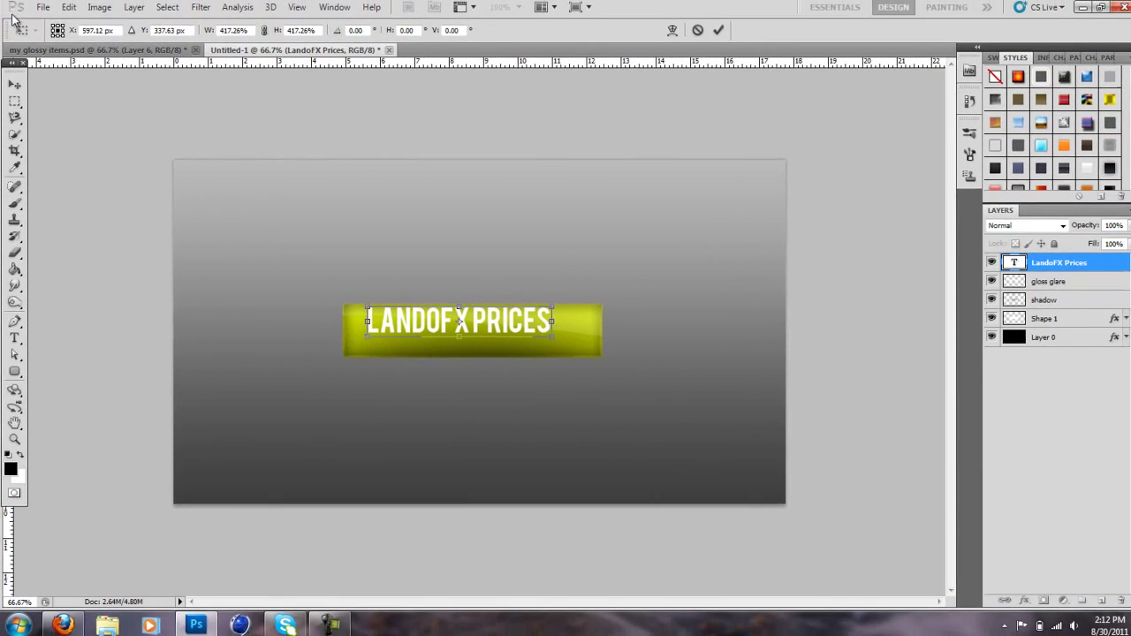
click(15, 89)
click(489, 234)
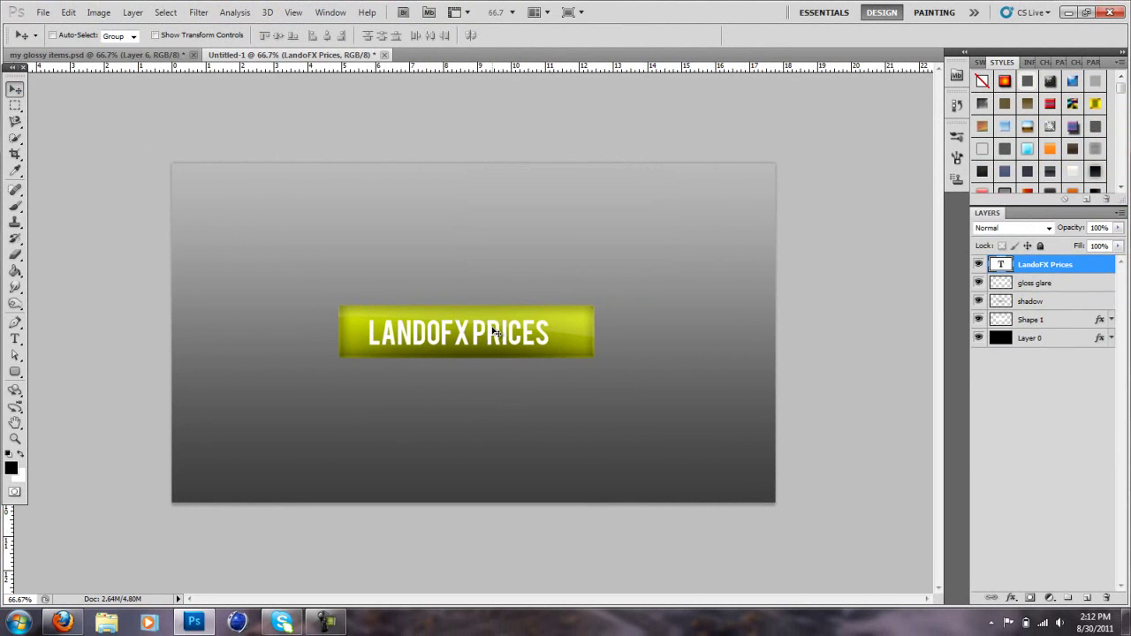
drag(495, 332, 498, 336)
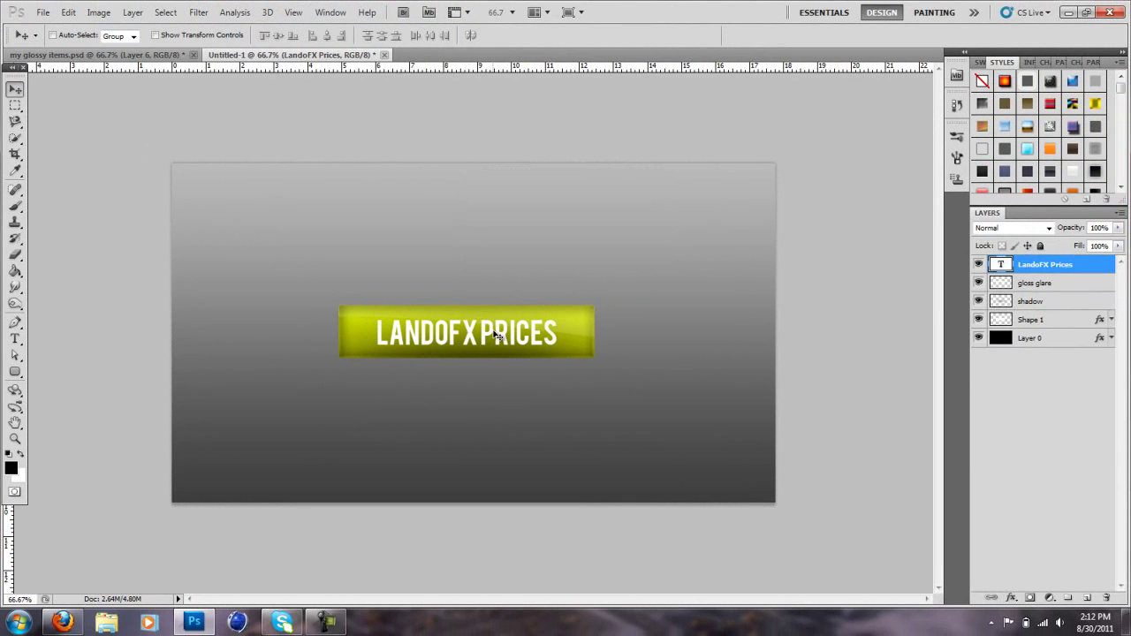
- Apply a glossy gray style to the text and lower its 1 px stroke's opacity to about half
click(197, 622)
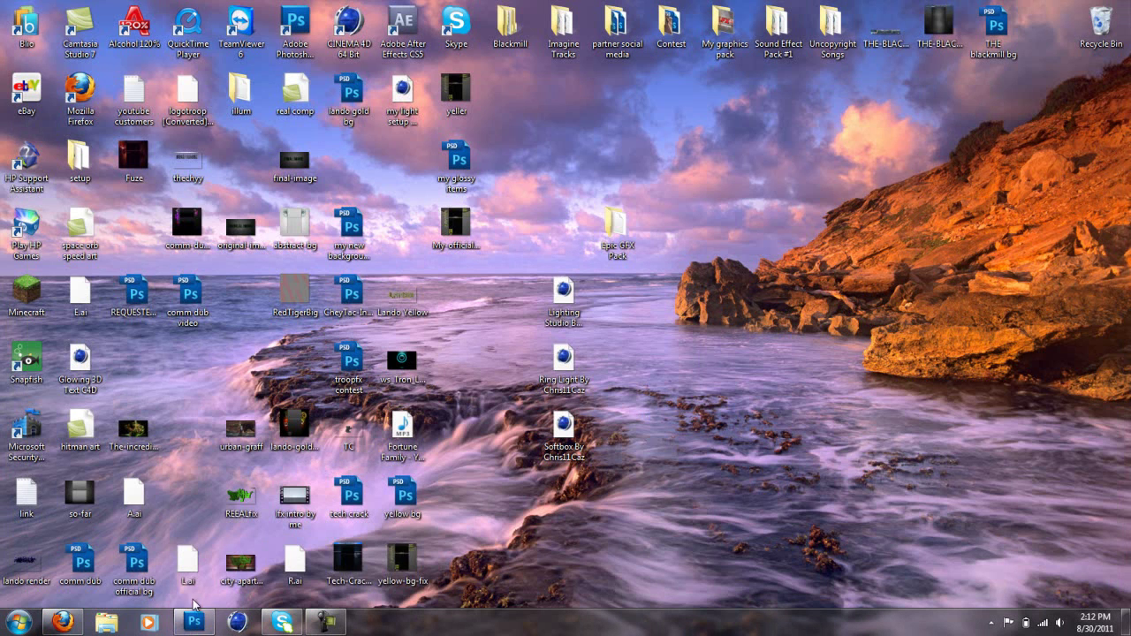
click(194, 621)
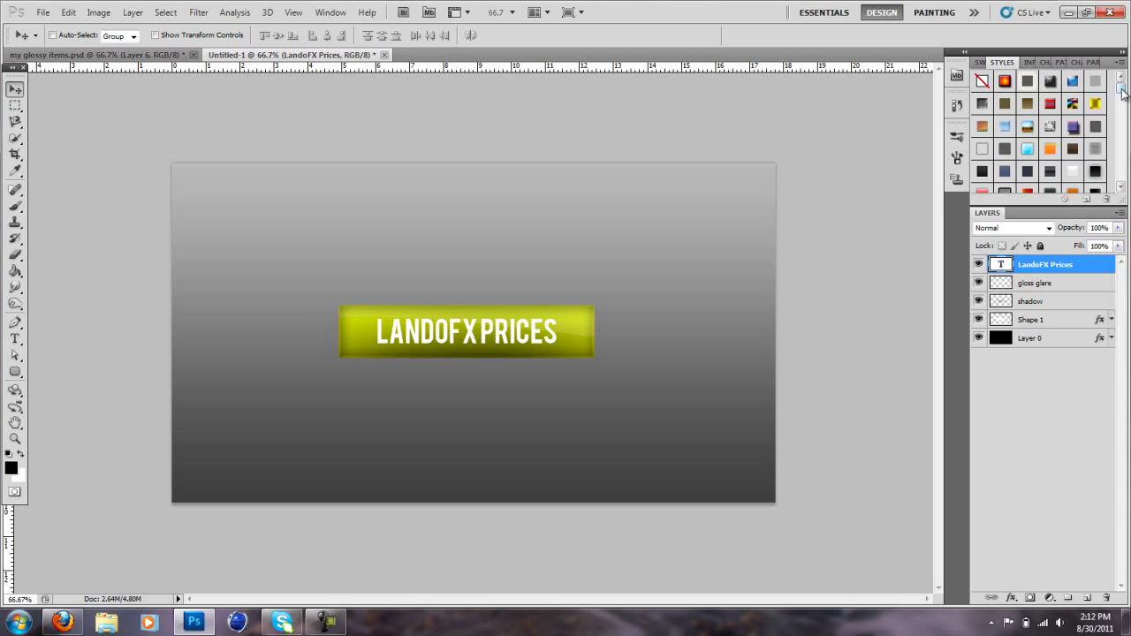
drag(1121, 89, 1120, 176)
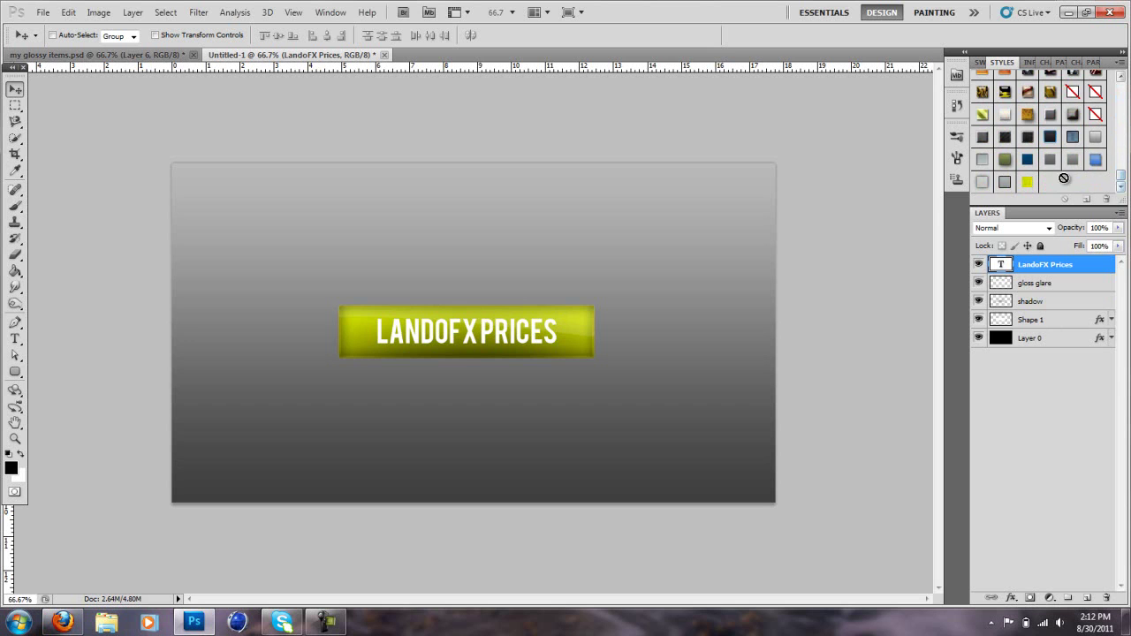
click(1002, 181)
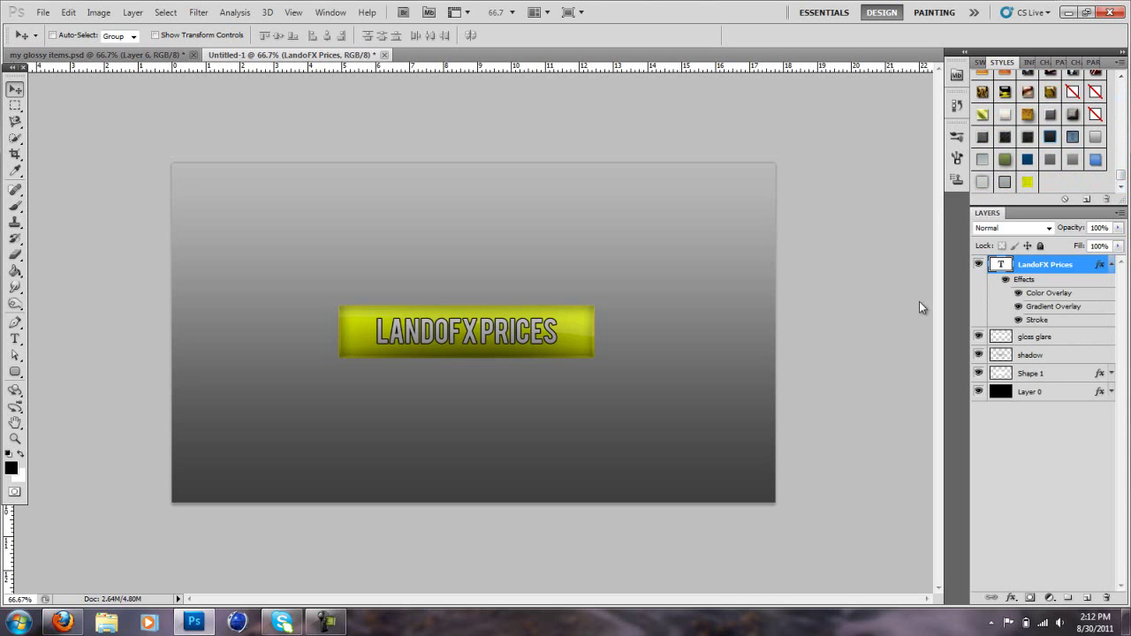
click(1111, 265)
double_click(1084, 267)
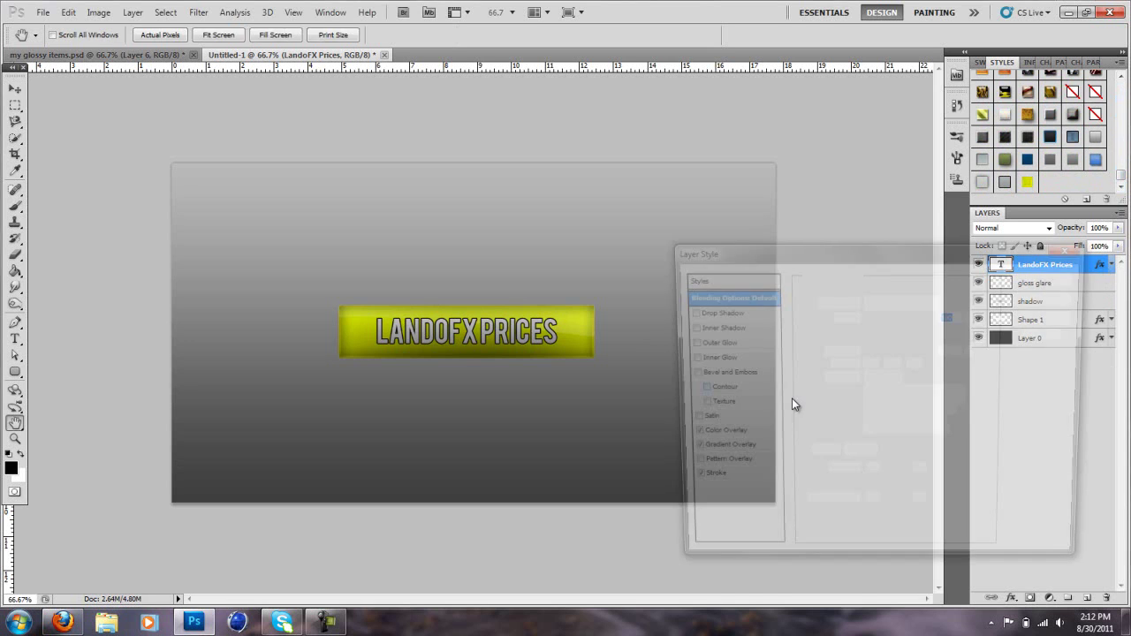
click(702, 482)
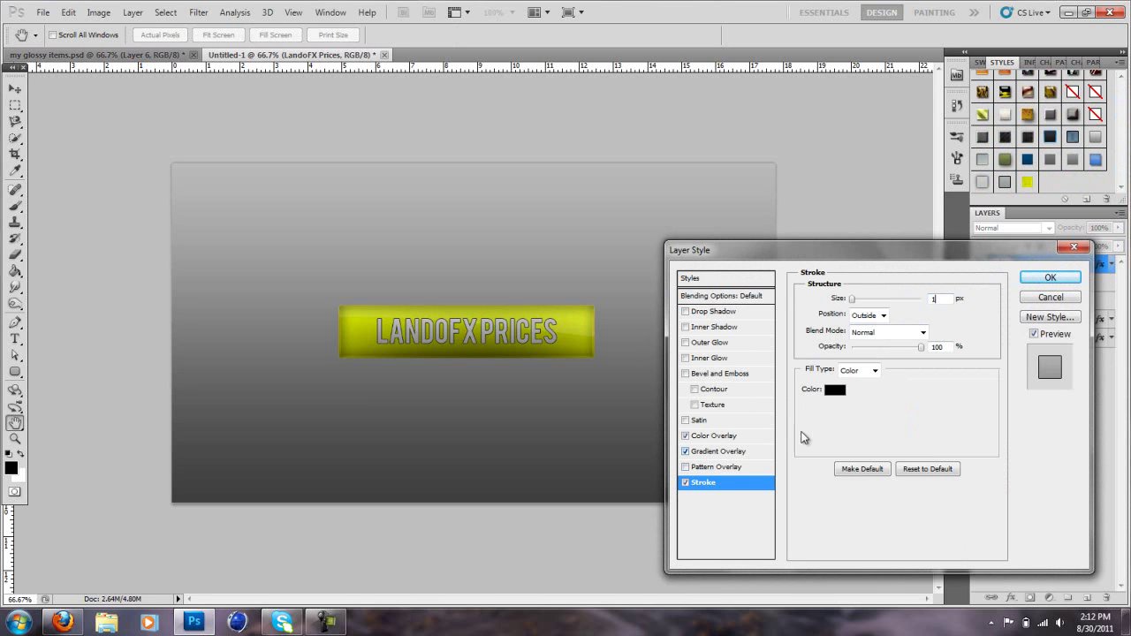
drag(921, 347, 888, 349)
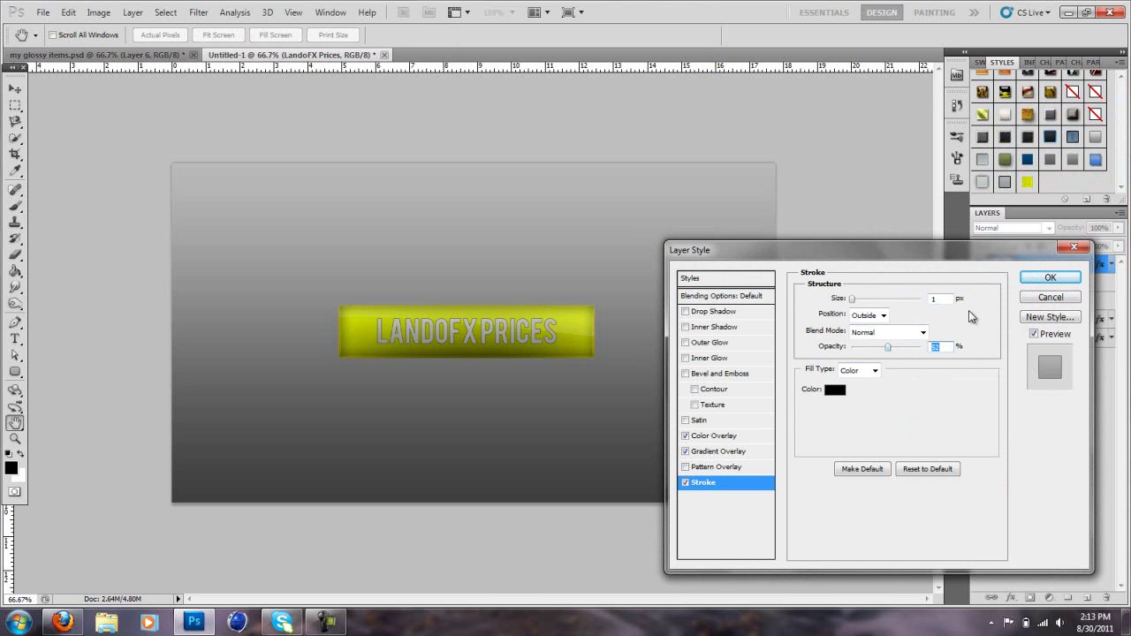
click(1050, 277)
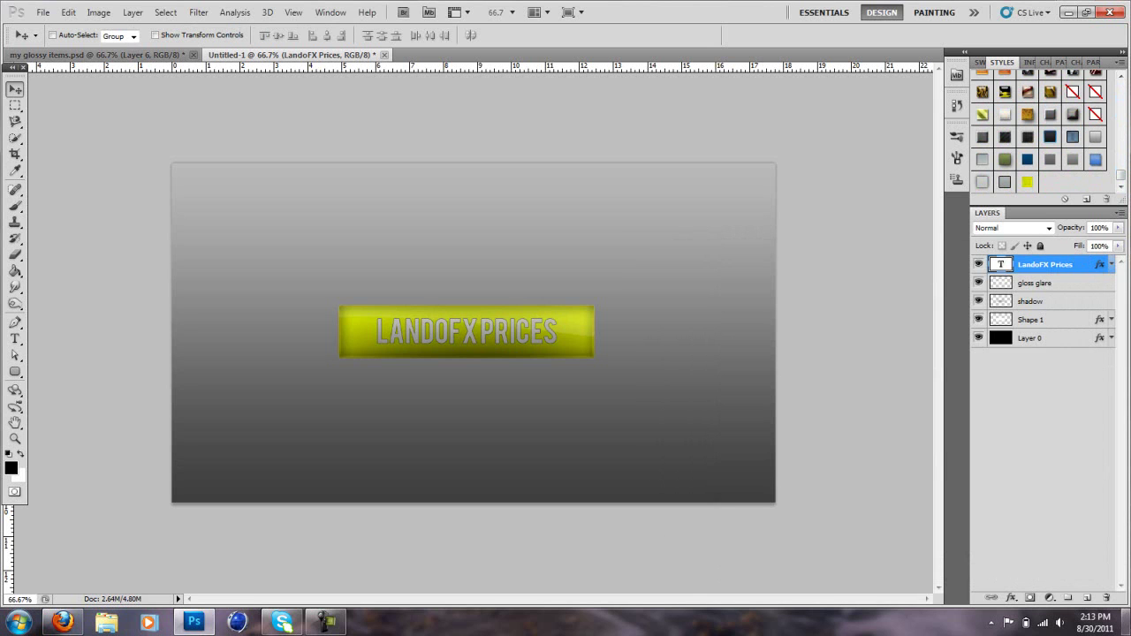
- Add a new layer and fill a rectangle over the top half of the text with white
click(1087, 599)
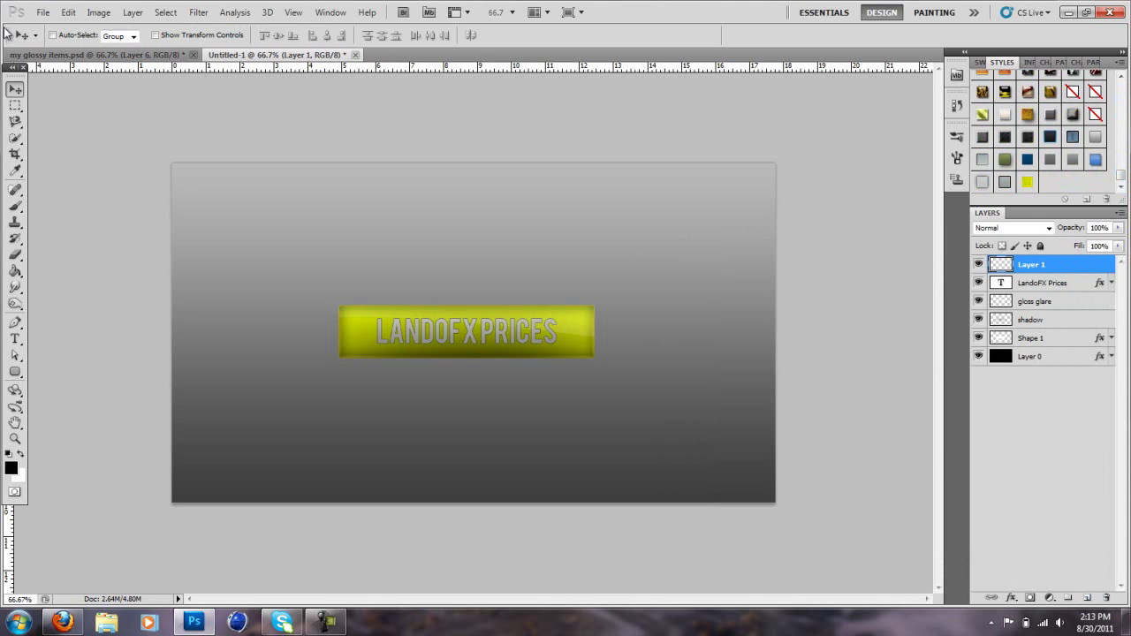
click(15, 105)
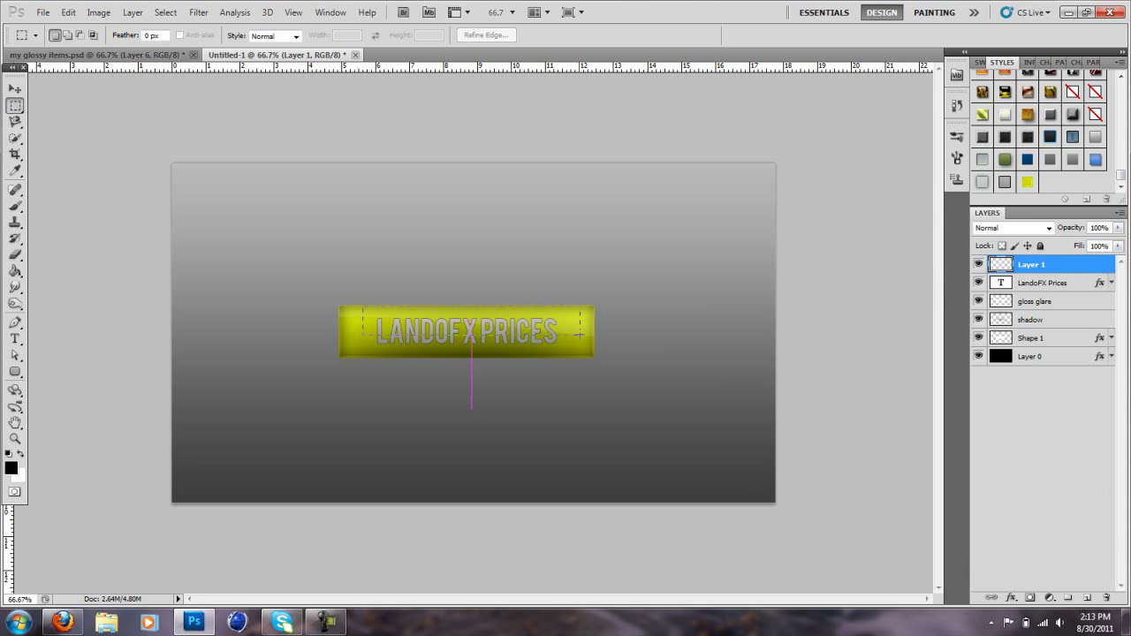
drag(583, 330, 584, 331)
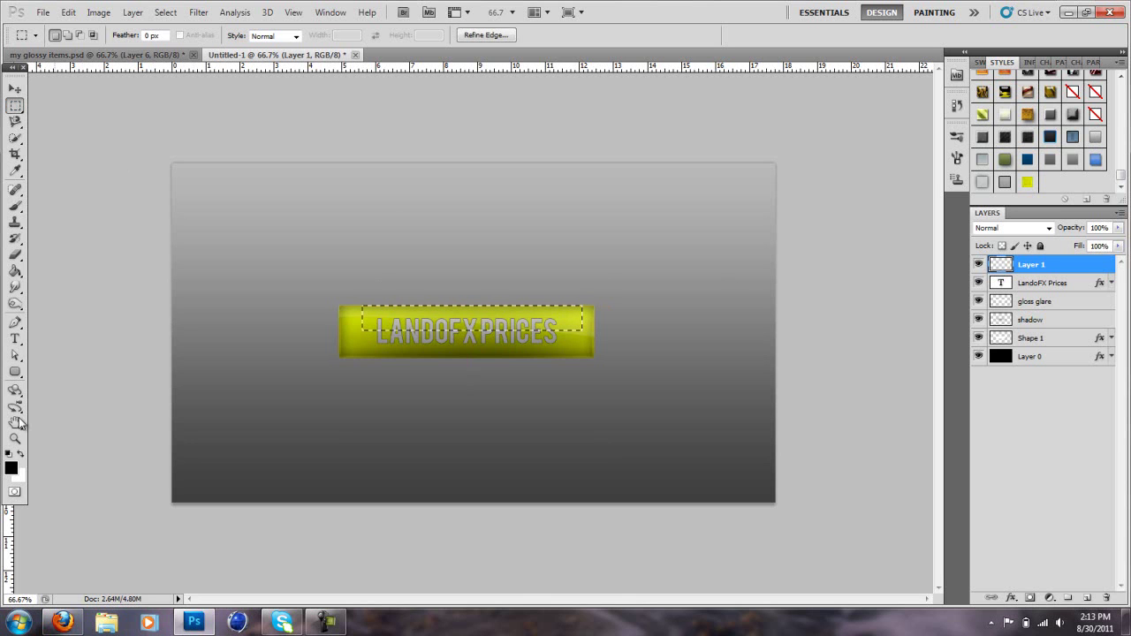
click(22, 455)
right_click(478, 318)
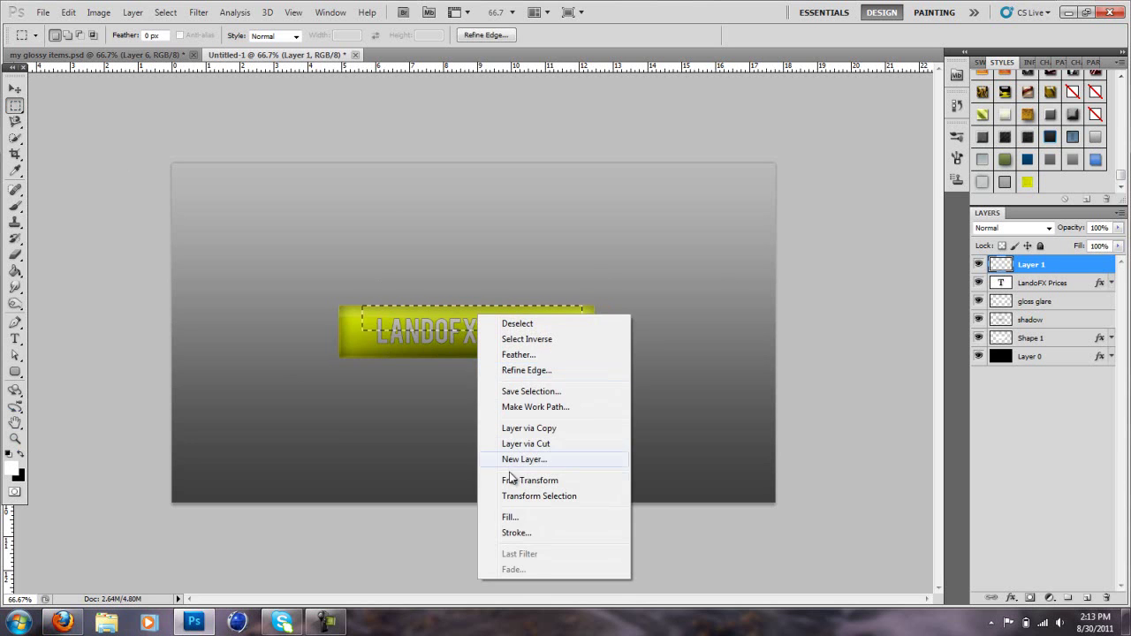
click(507, 519)
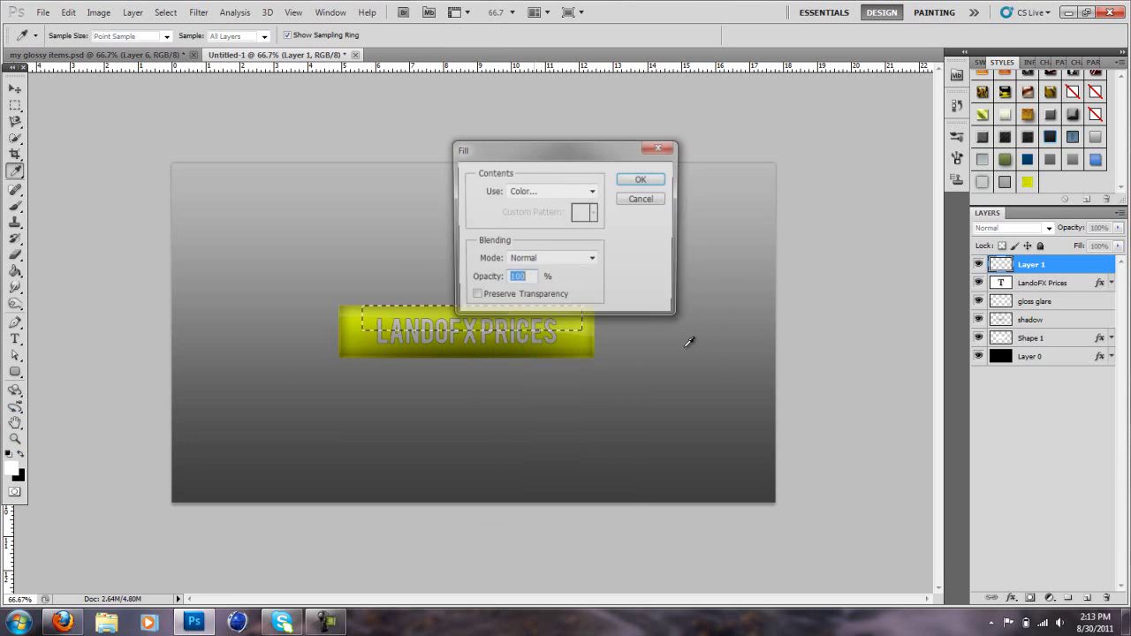
click(635, 181)
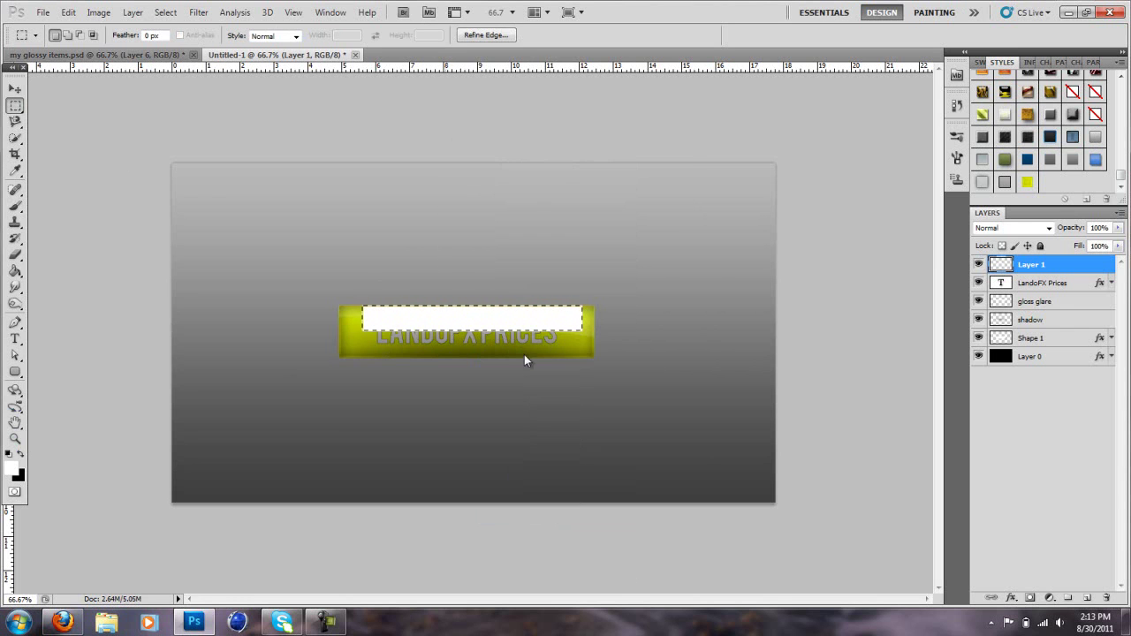
key(ctrl+d)
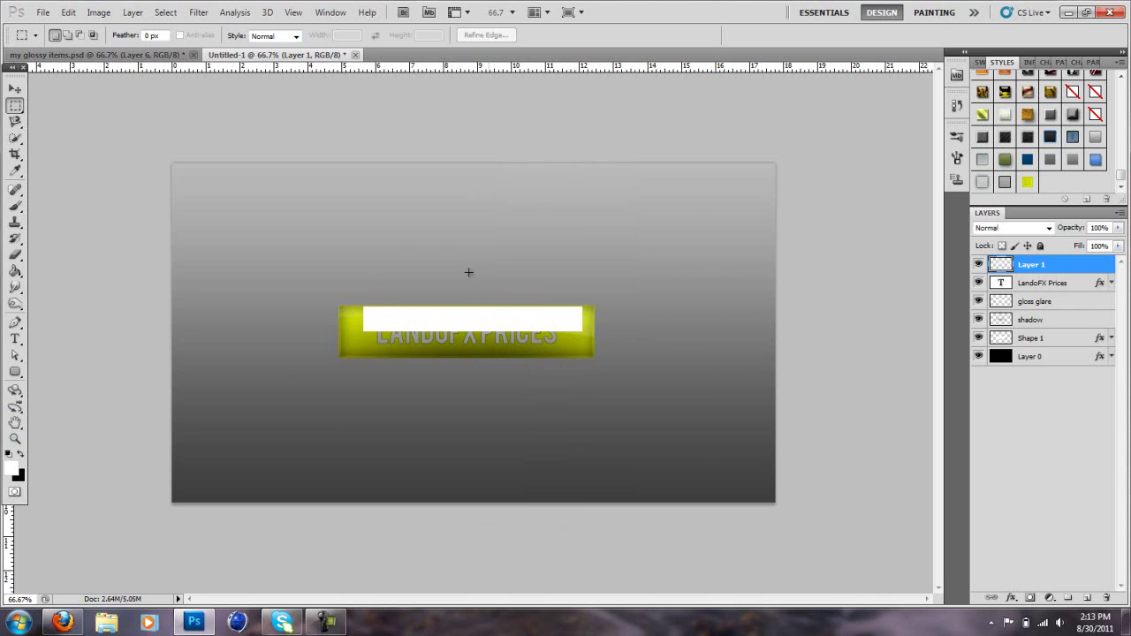
click(15, 89)
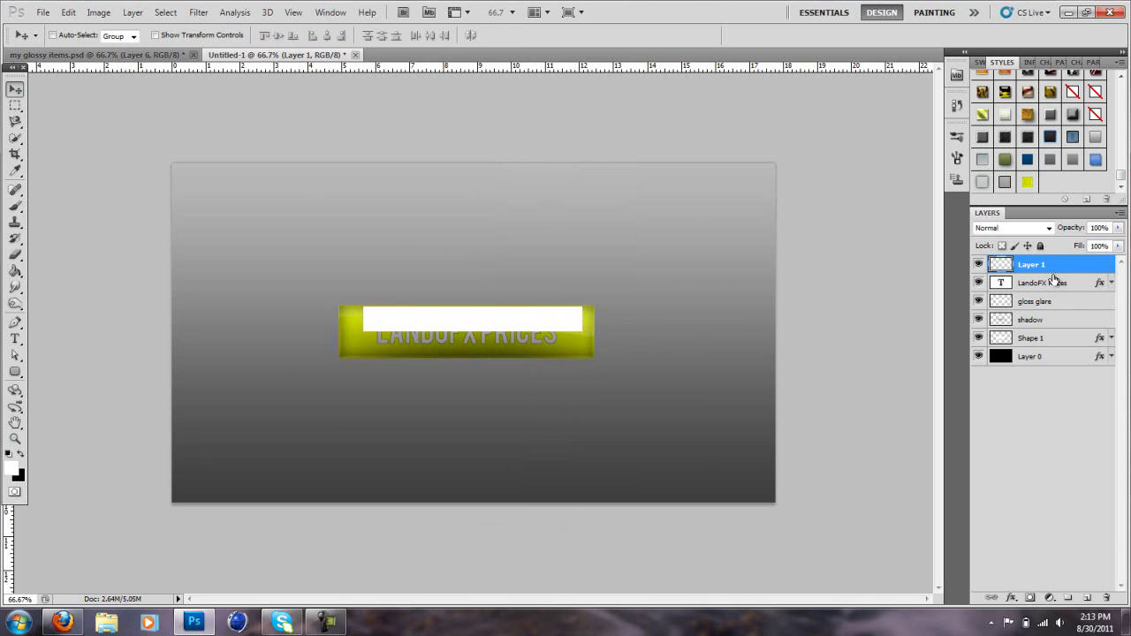
- Load the letters' outline, invert it, and delete the white outside the letters
ctrl+click(1001, 283)
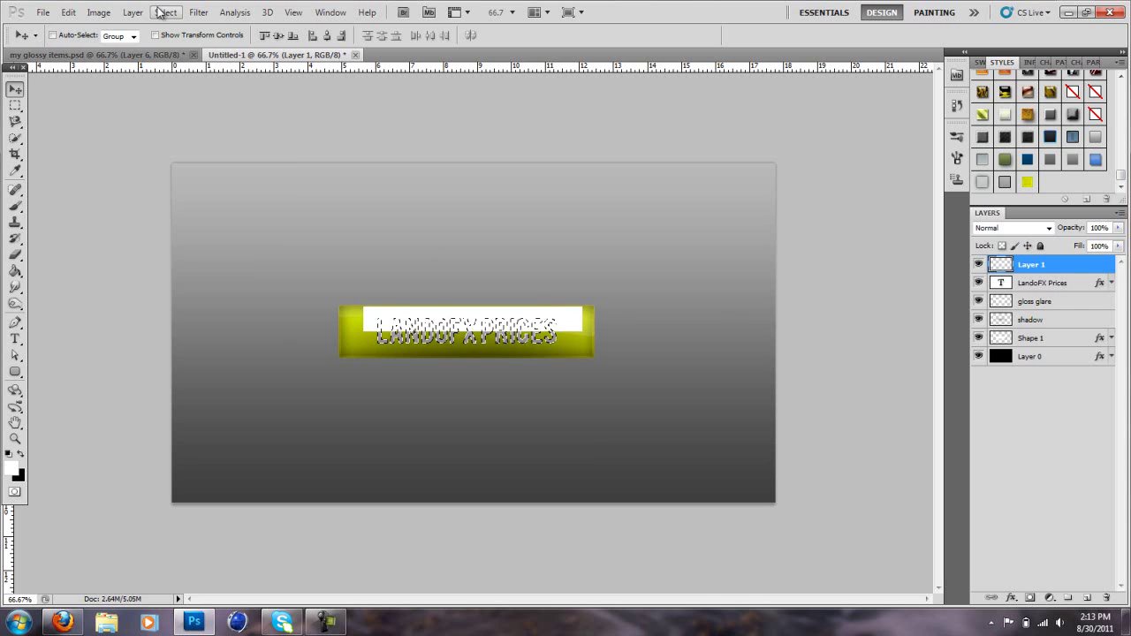
click(162, 13)
click(190, 66)
key(e)
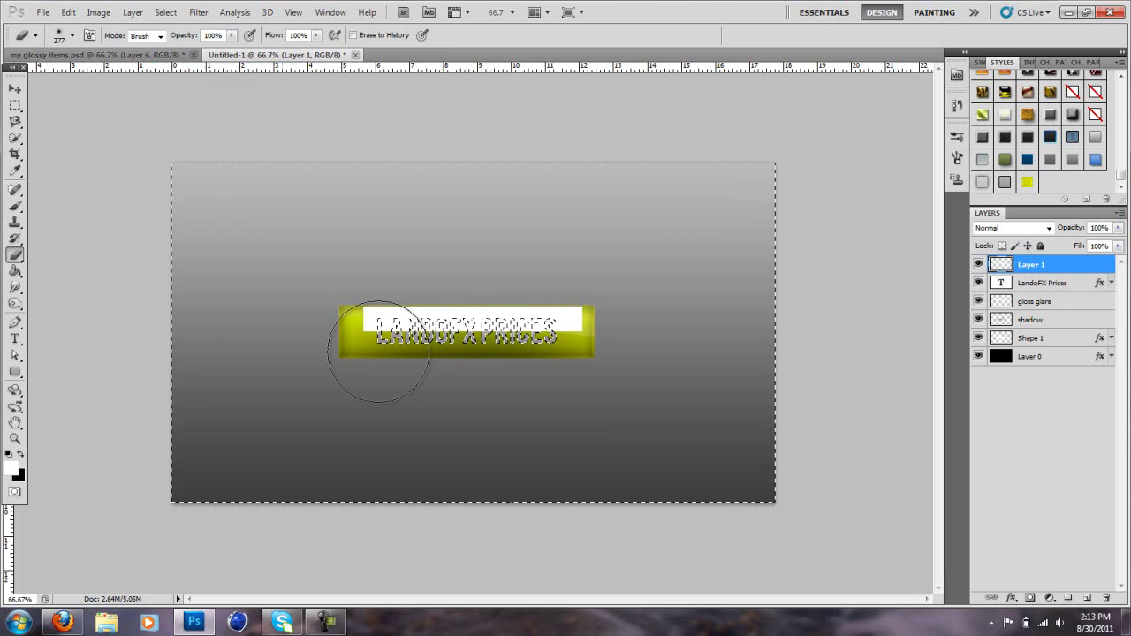
key(Delete)
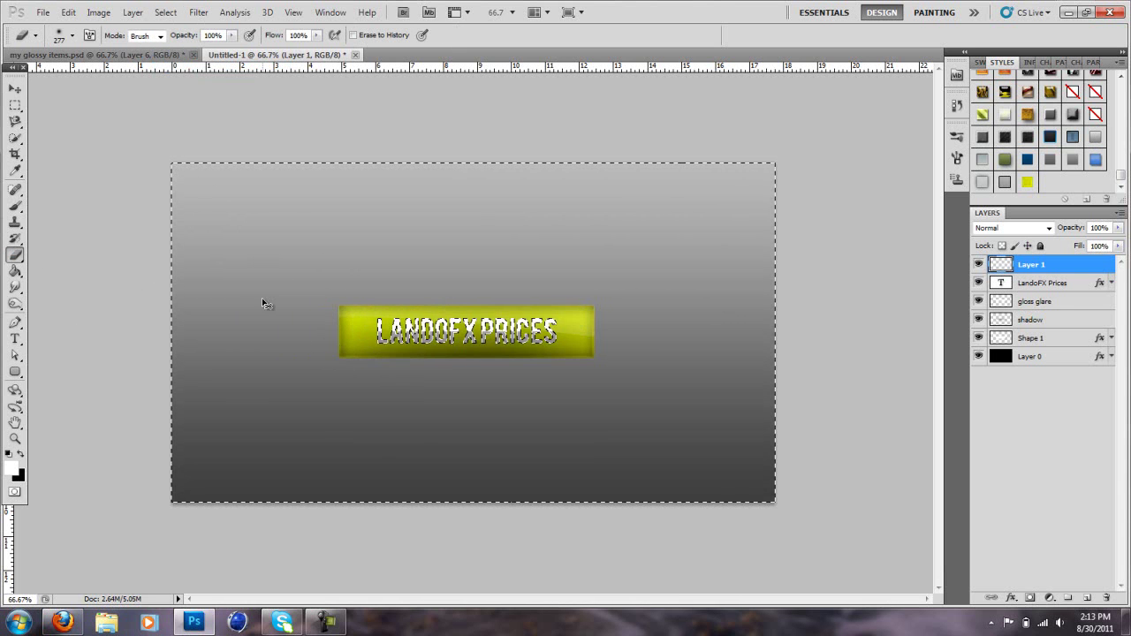
key(ctrl+d)
click(14, 89)
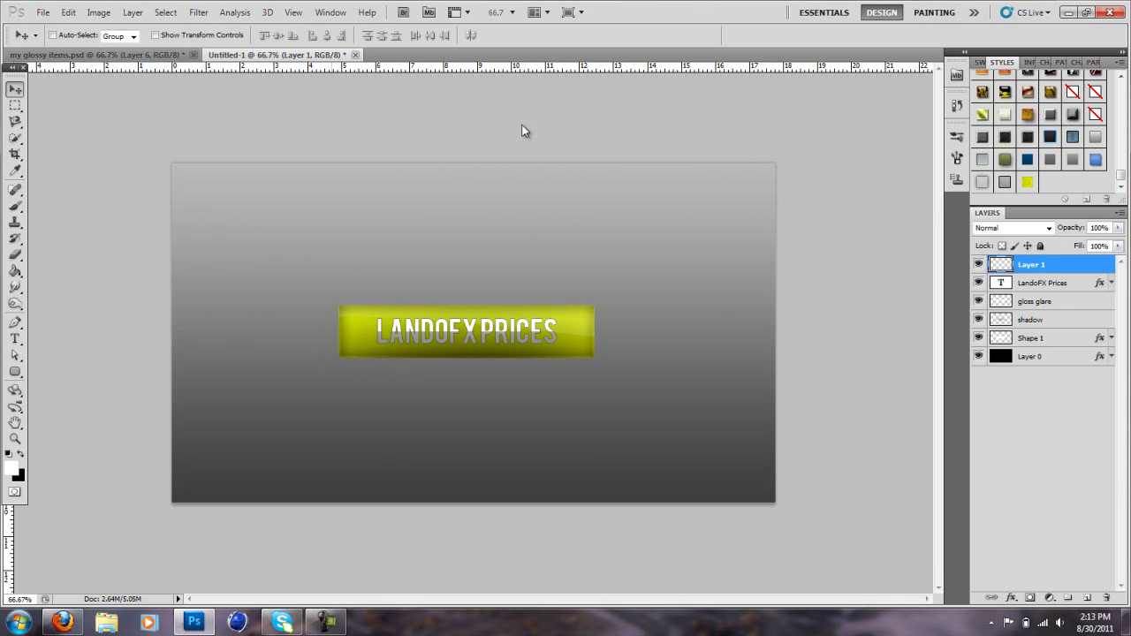
- Set Layer 1's opacity to 57%, then slide it down to 11%
click(1101, 227)
text(5)
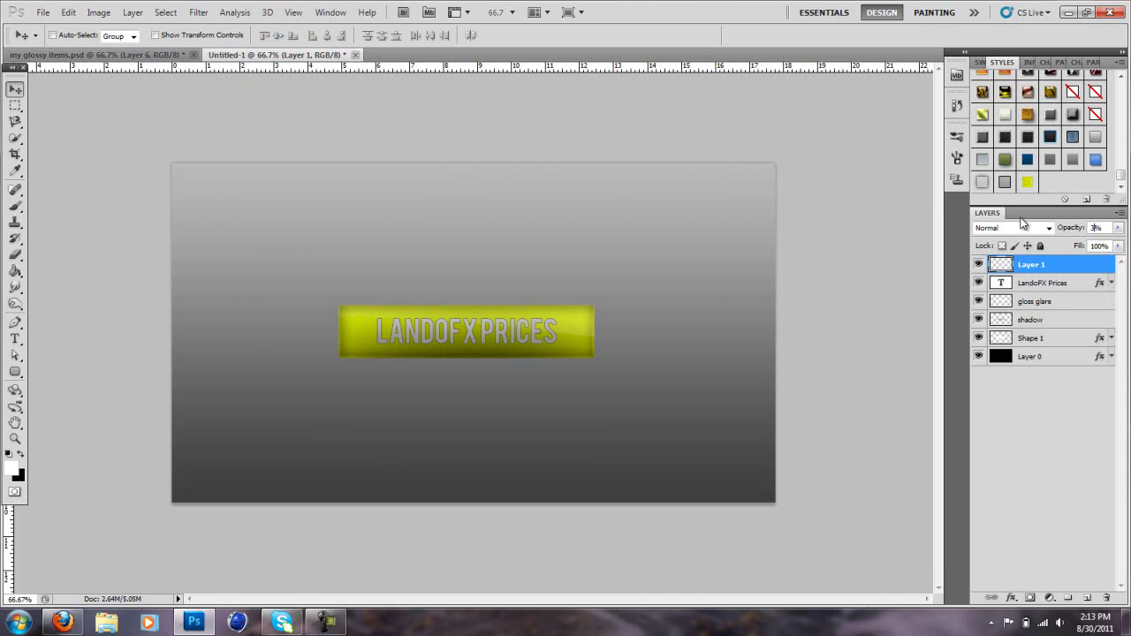
text(7)
click(1118, 227)
drag(1112, 244, 1058, 245)
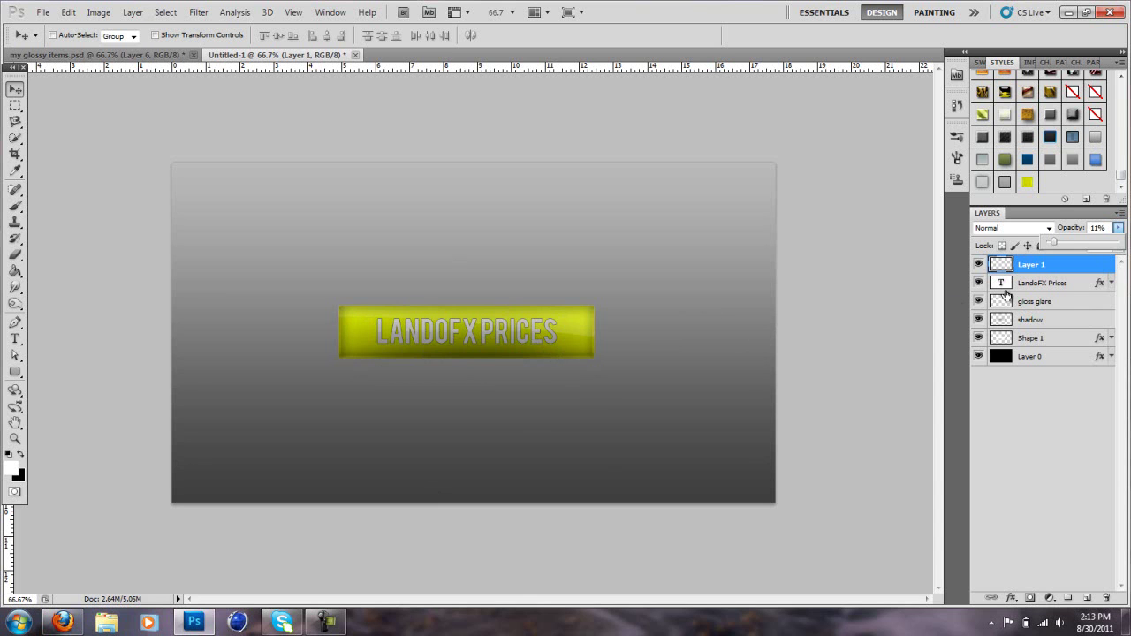
click(1054, 267)
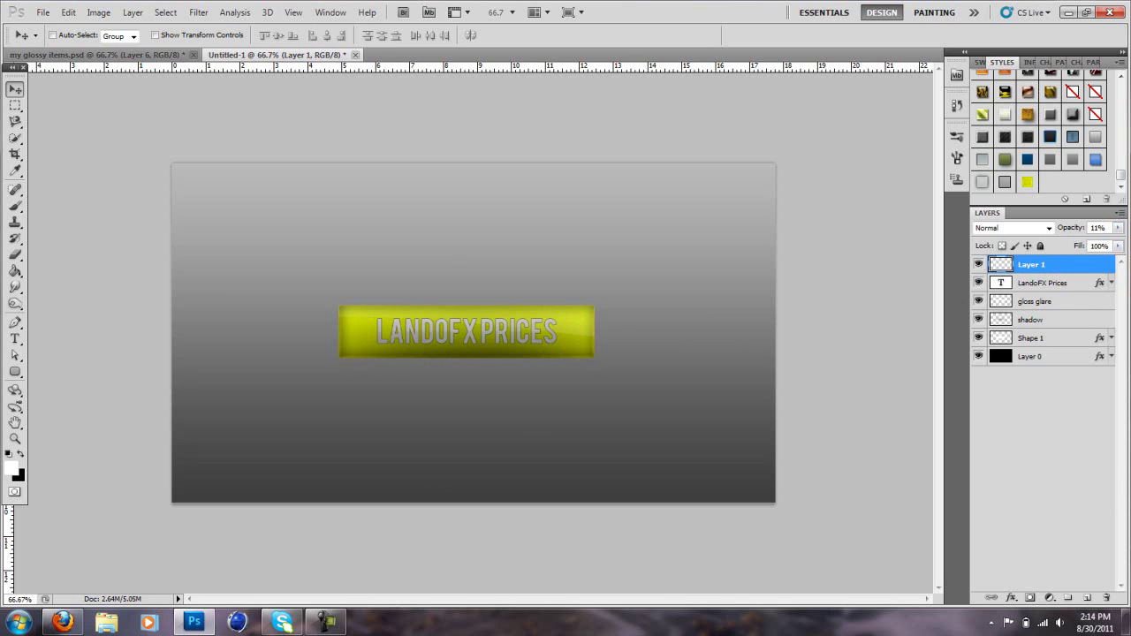